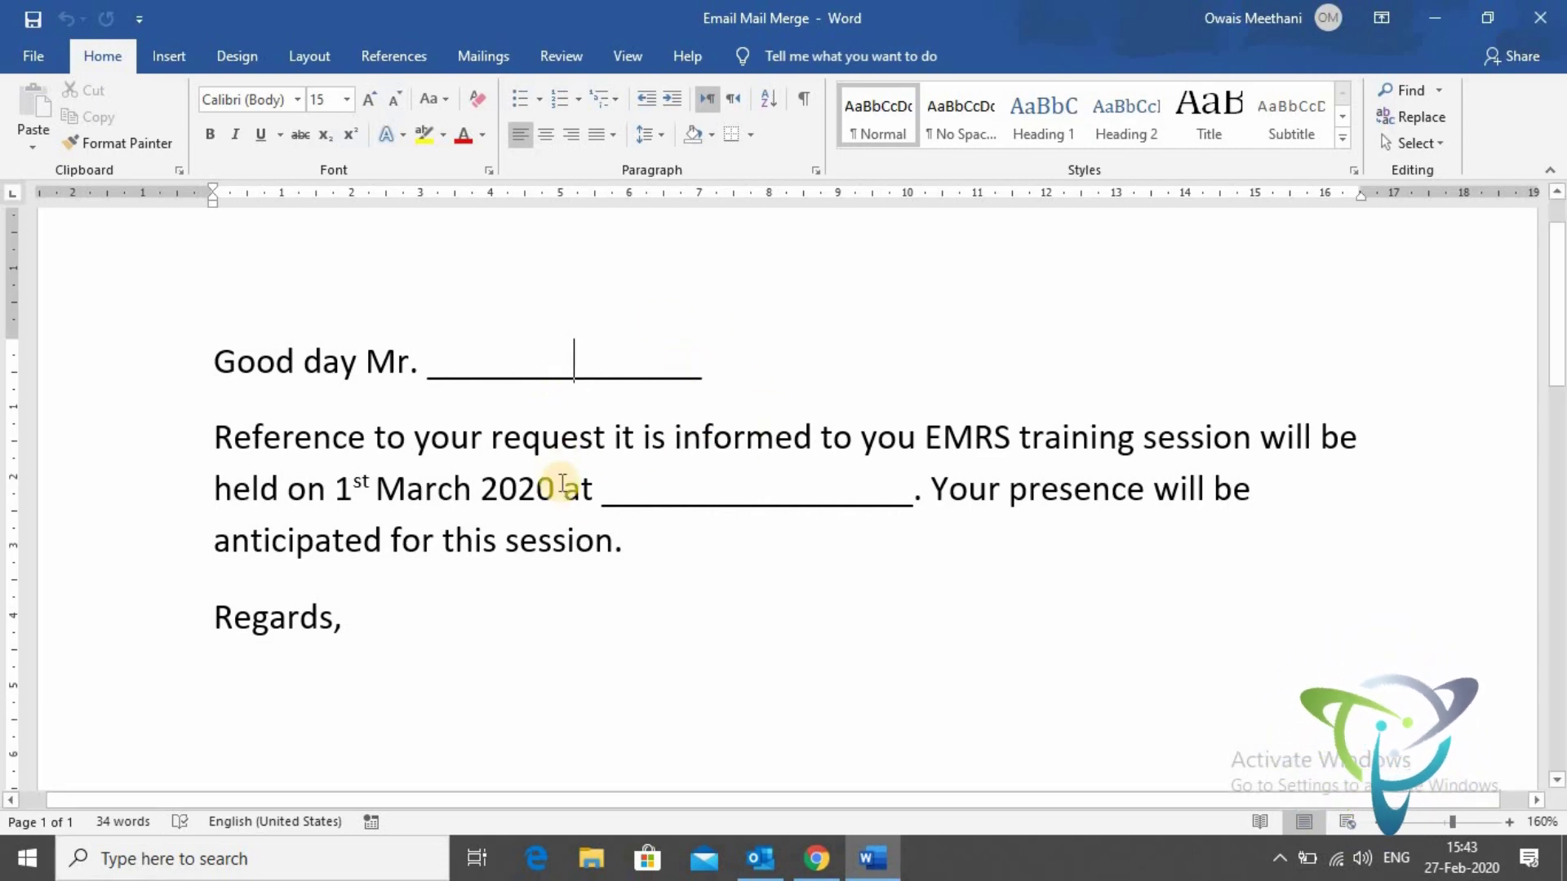
- Open the Mail Merge Excel Data workbook from the desktop
left_click(615, 552)
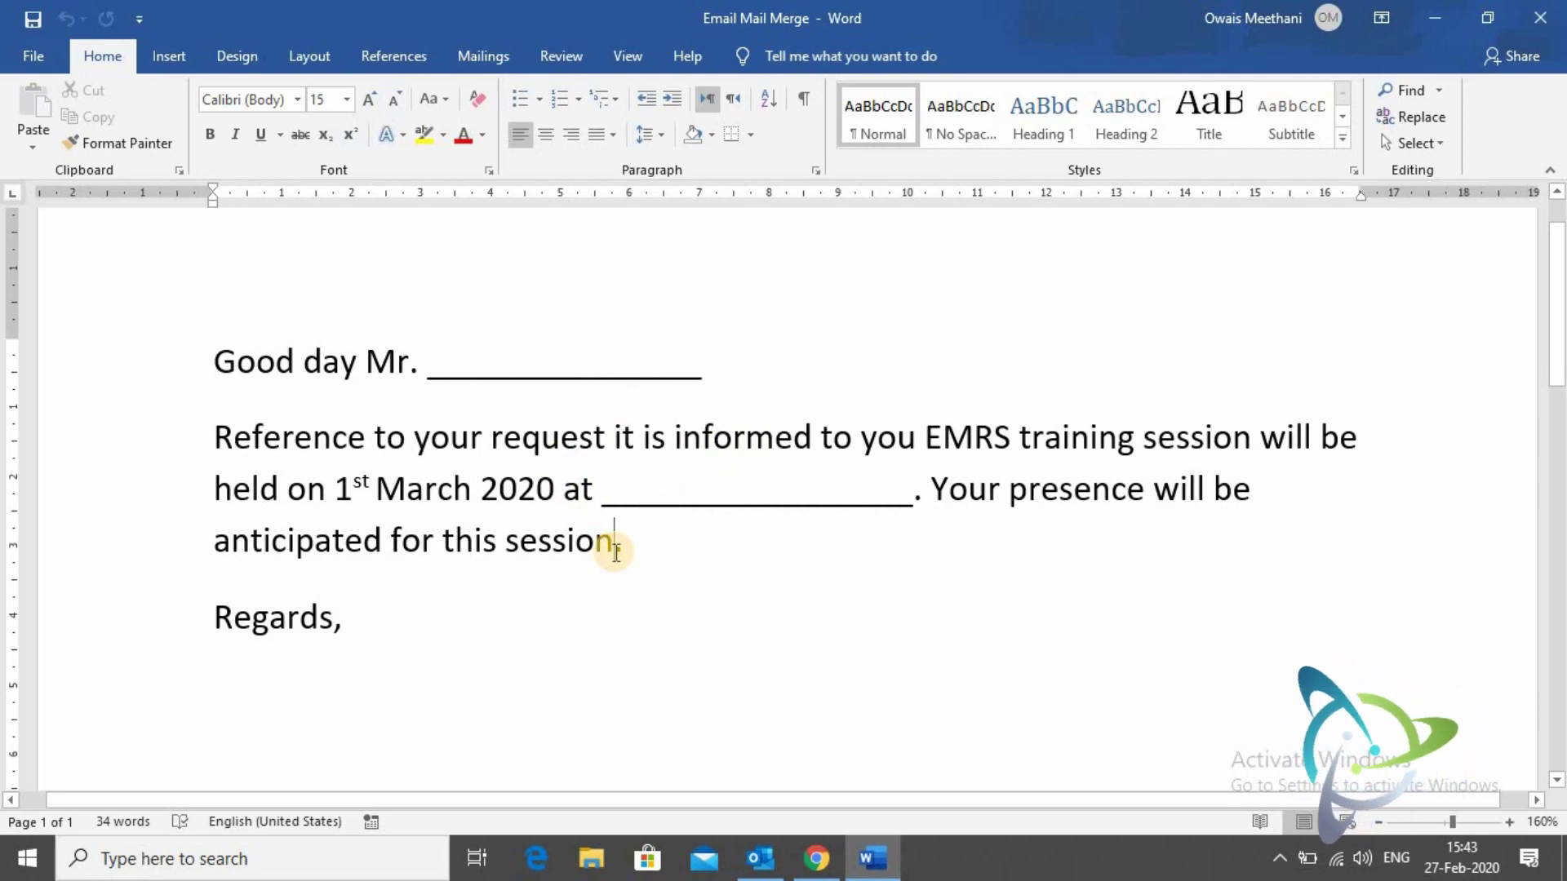
key("super+d")
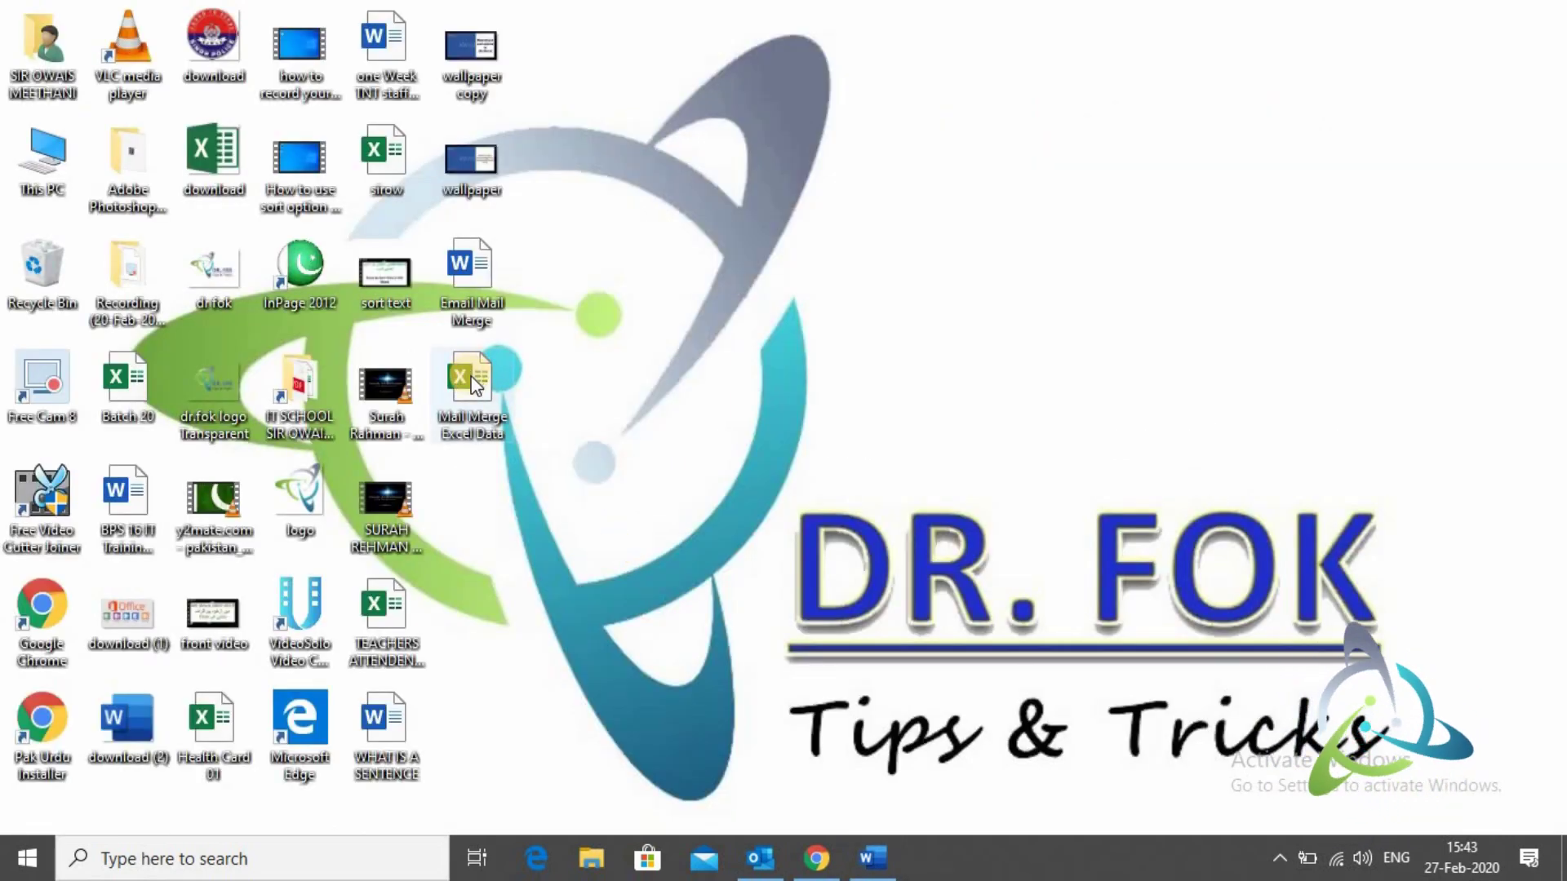
double_click(471, 378)
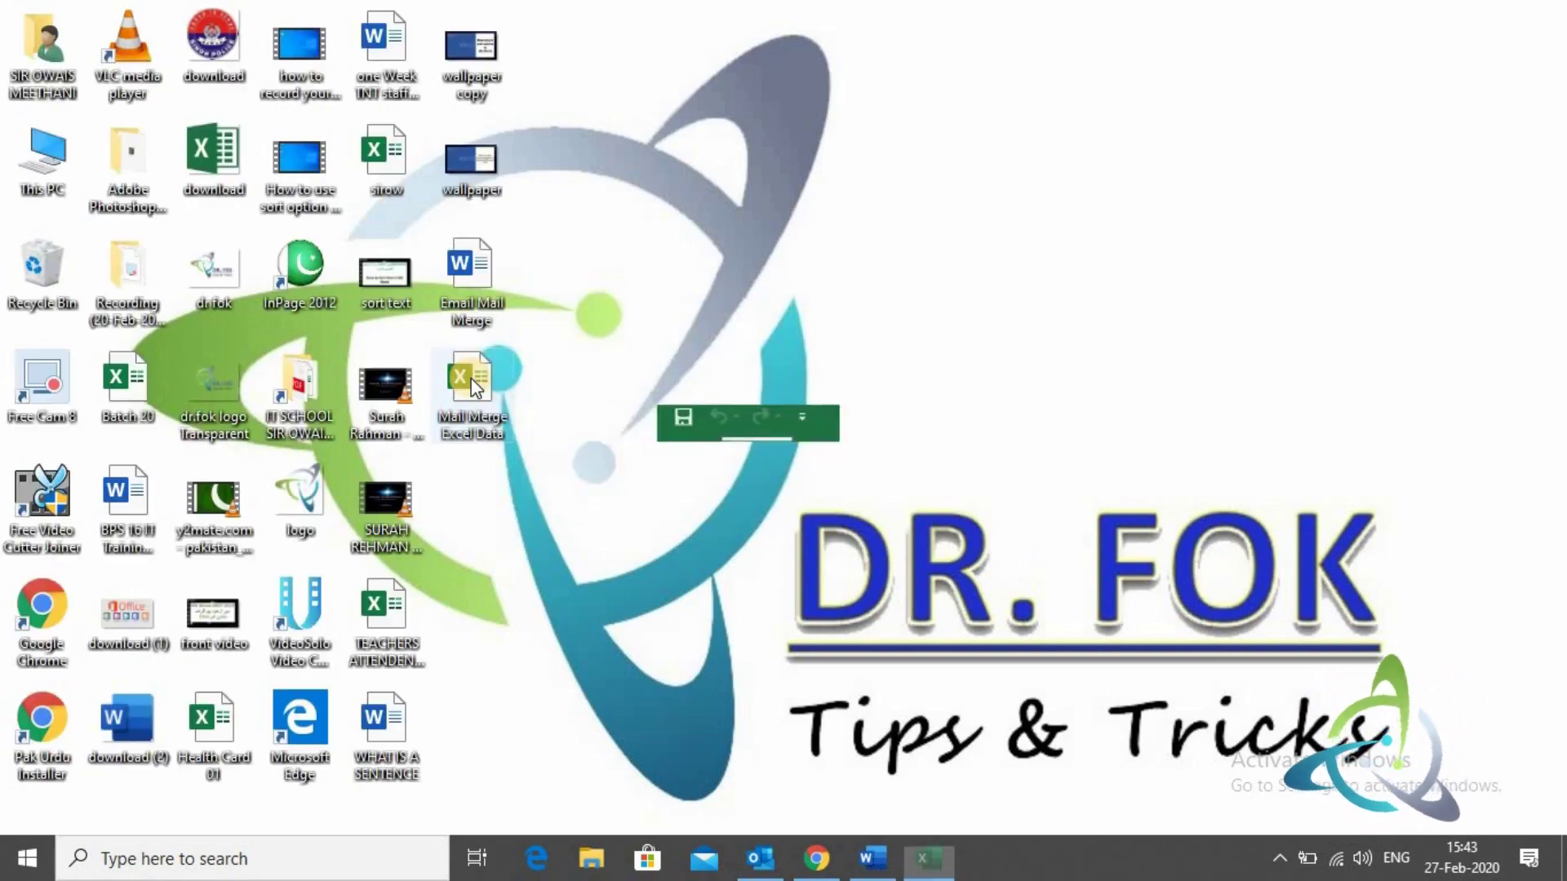
left_click(791, 434)
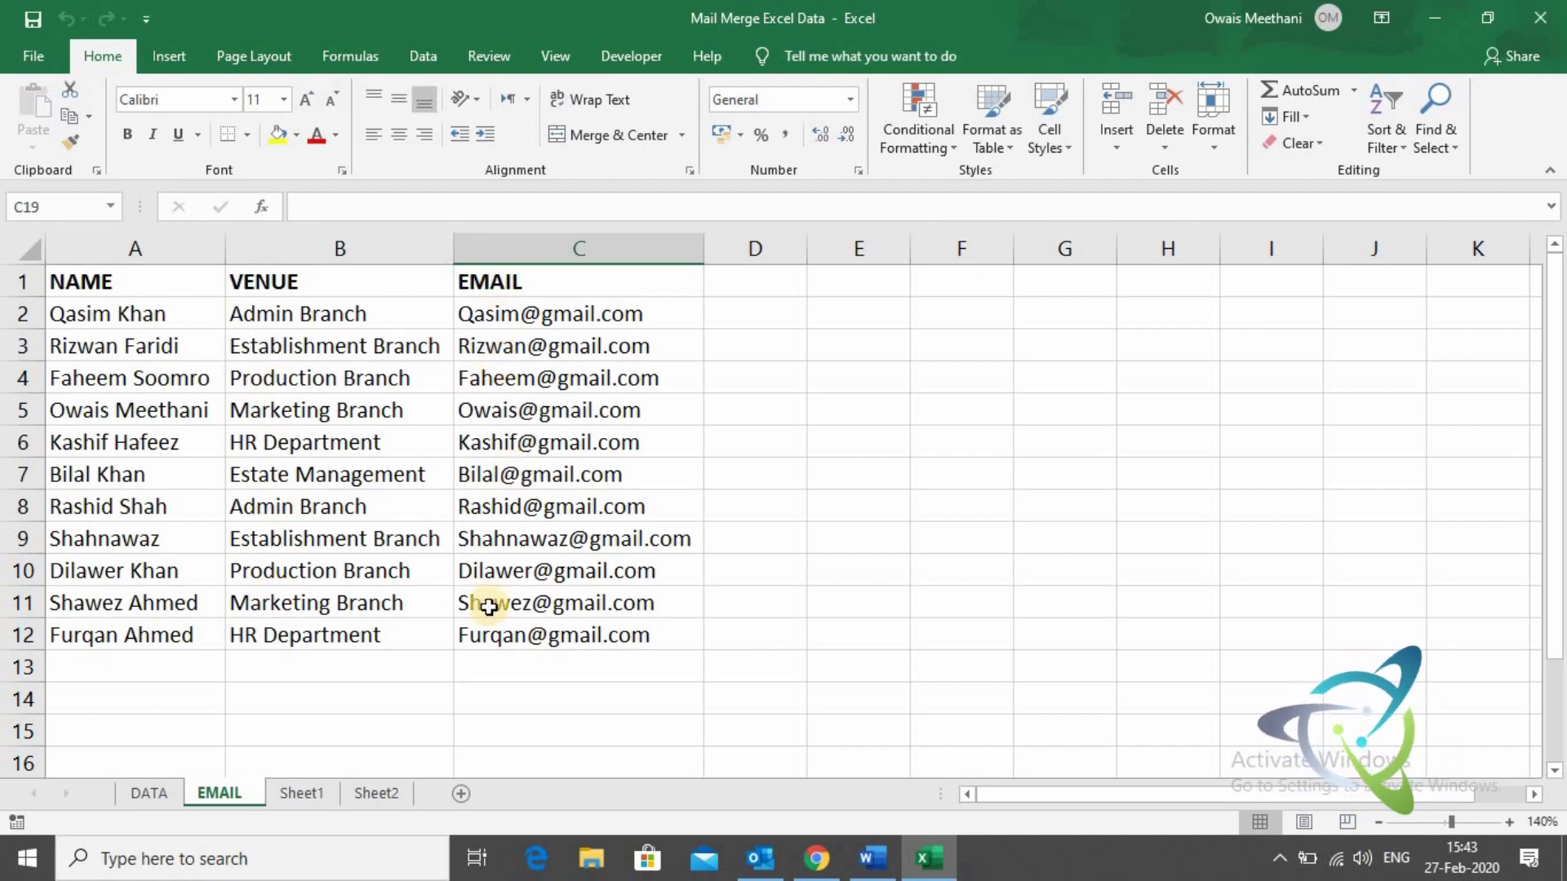
- Examine the NAME, VENUE and EMAIL columns and their entries on the EMAIL sheet
left_click(292, 375)
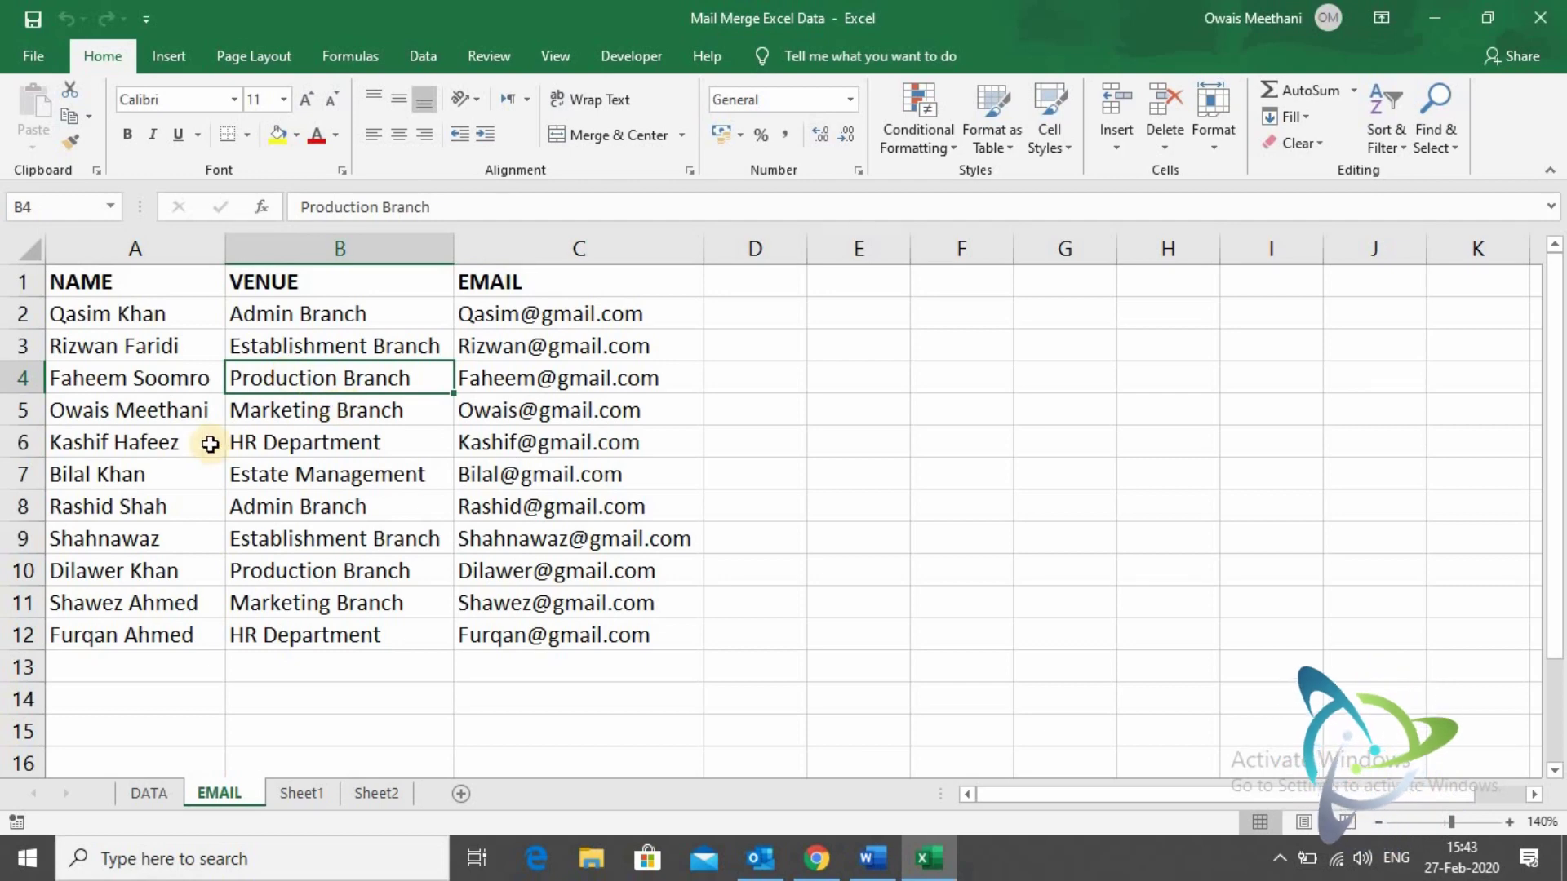
left_click(162, 403)
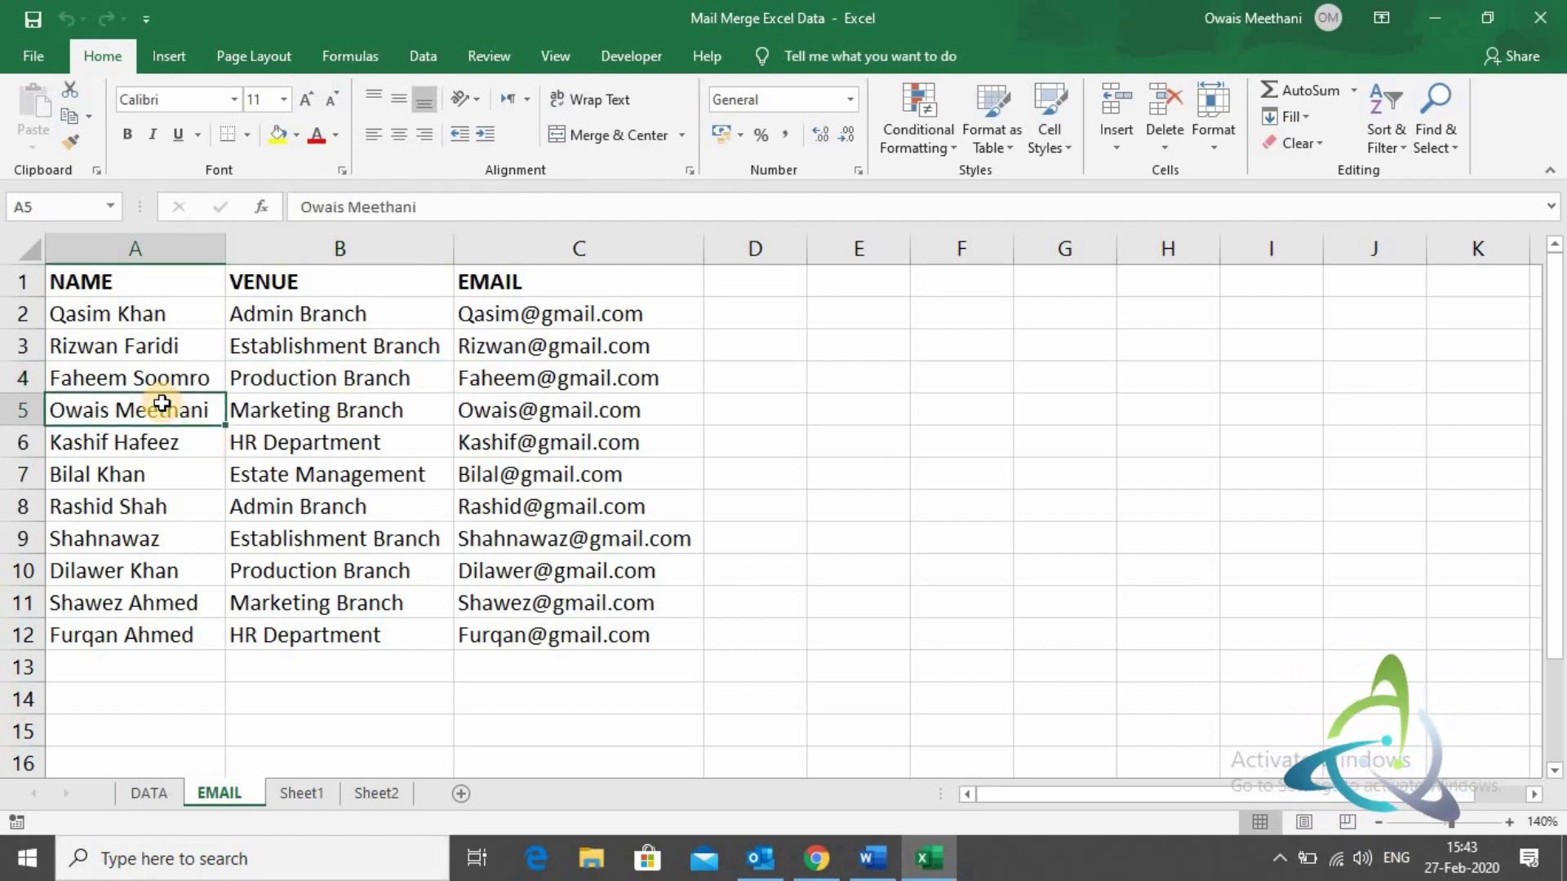
left_click(99, 283)
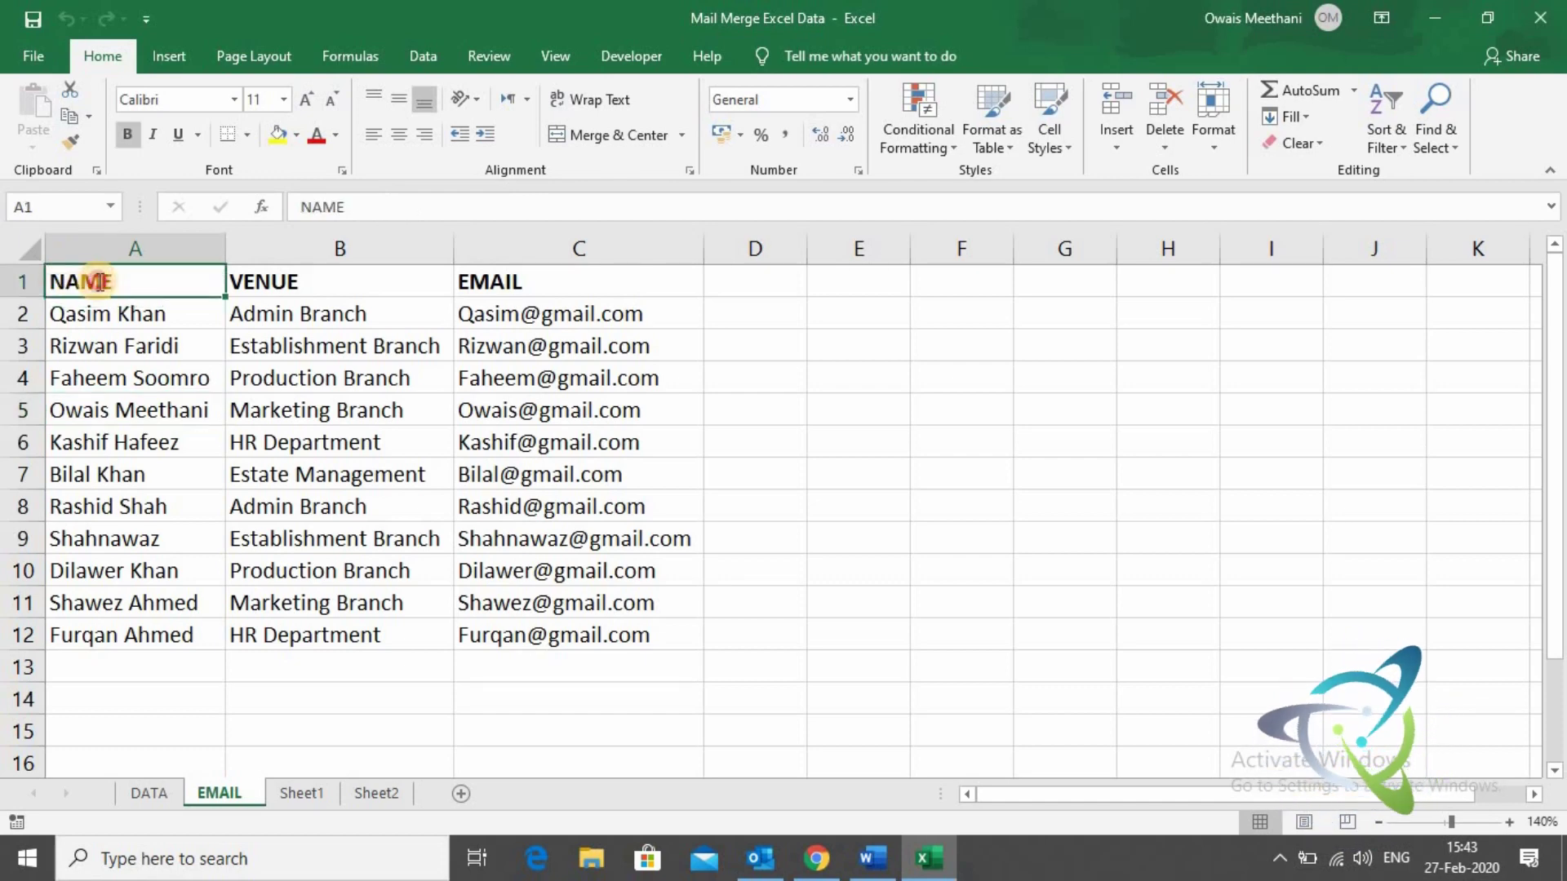
left_click_drag(99, 283, 279, 268)
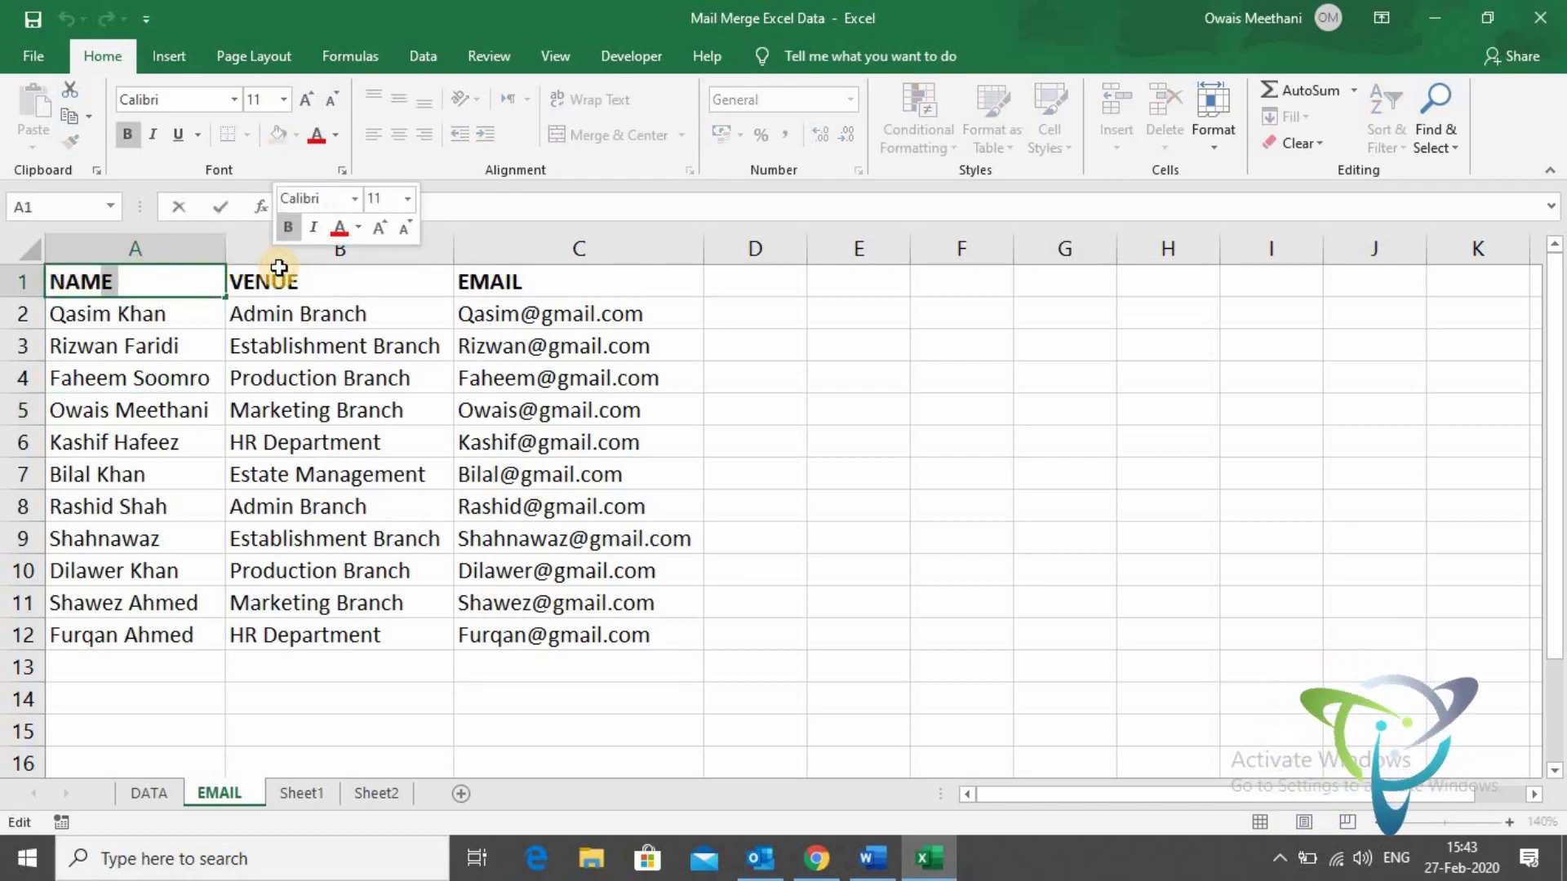
left_click(261, 277)
left_click(187, 287)
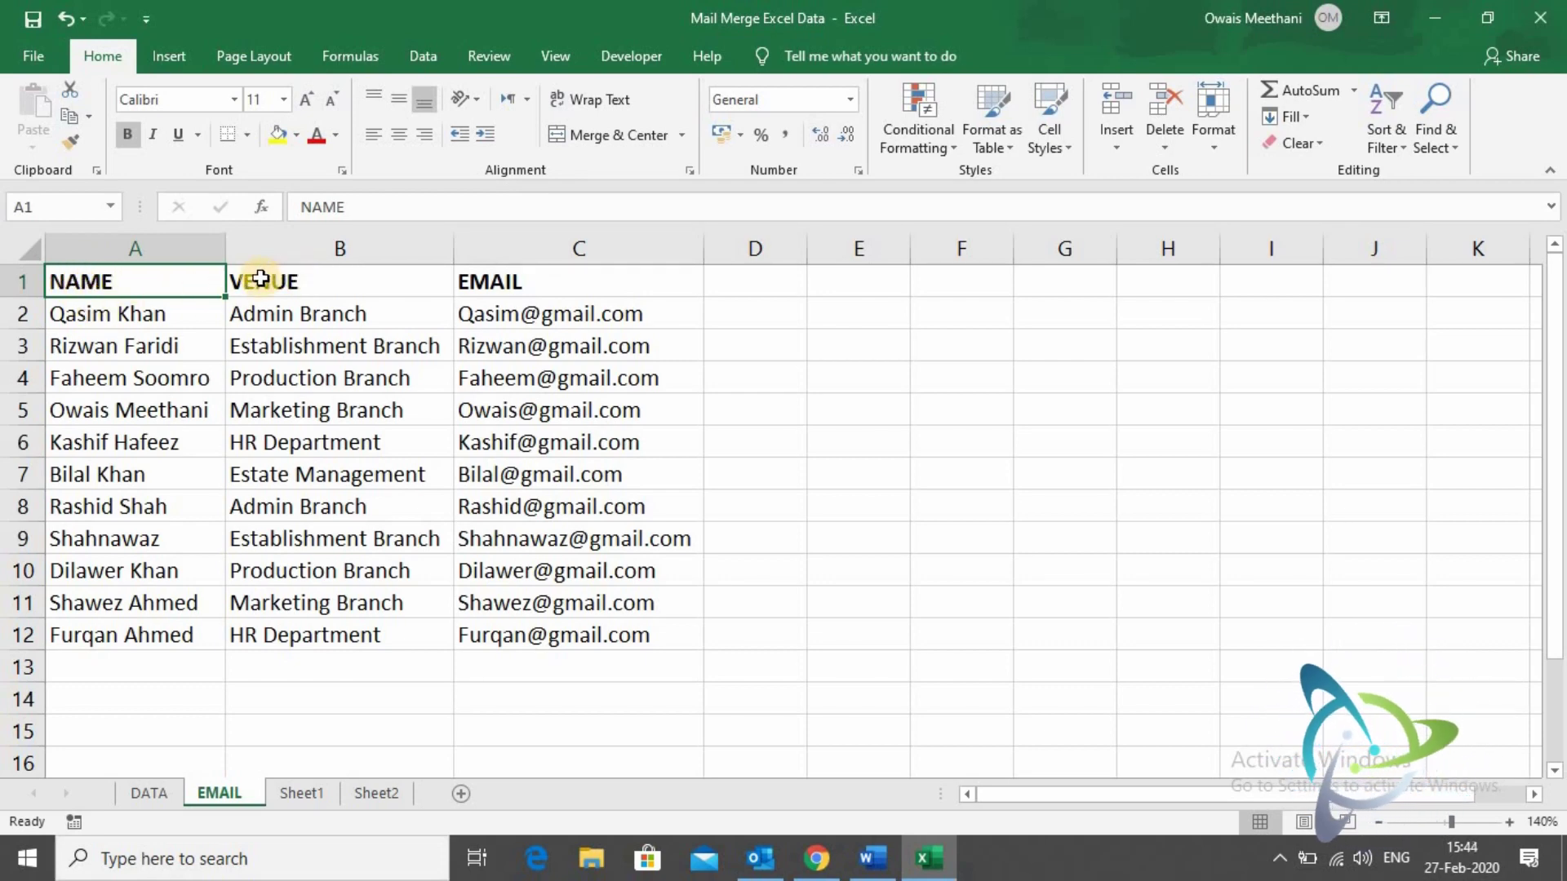
left_click(510, 281)
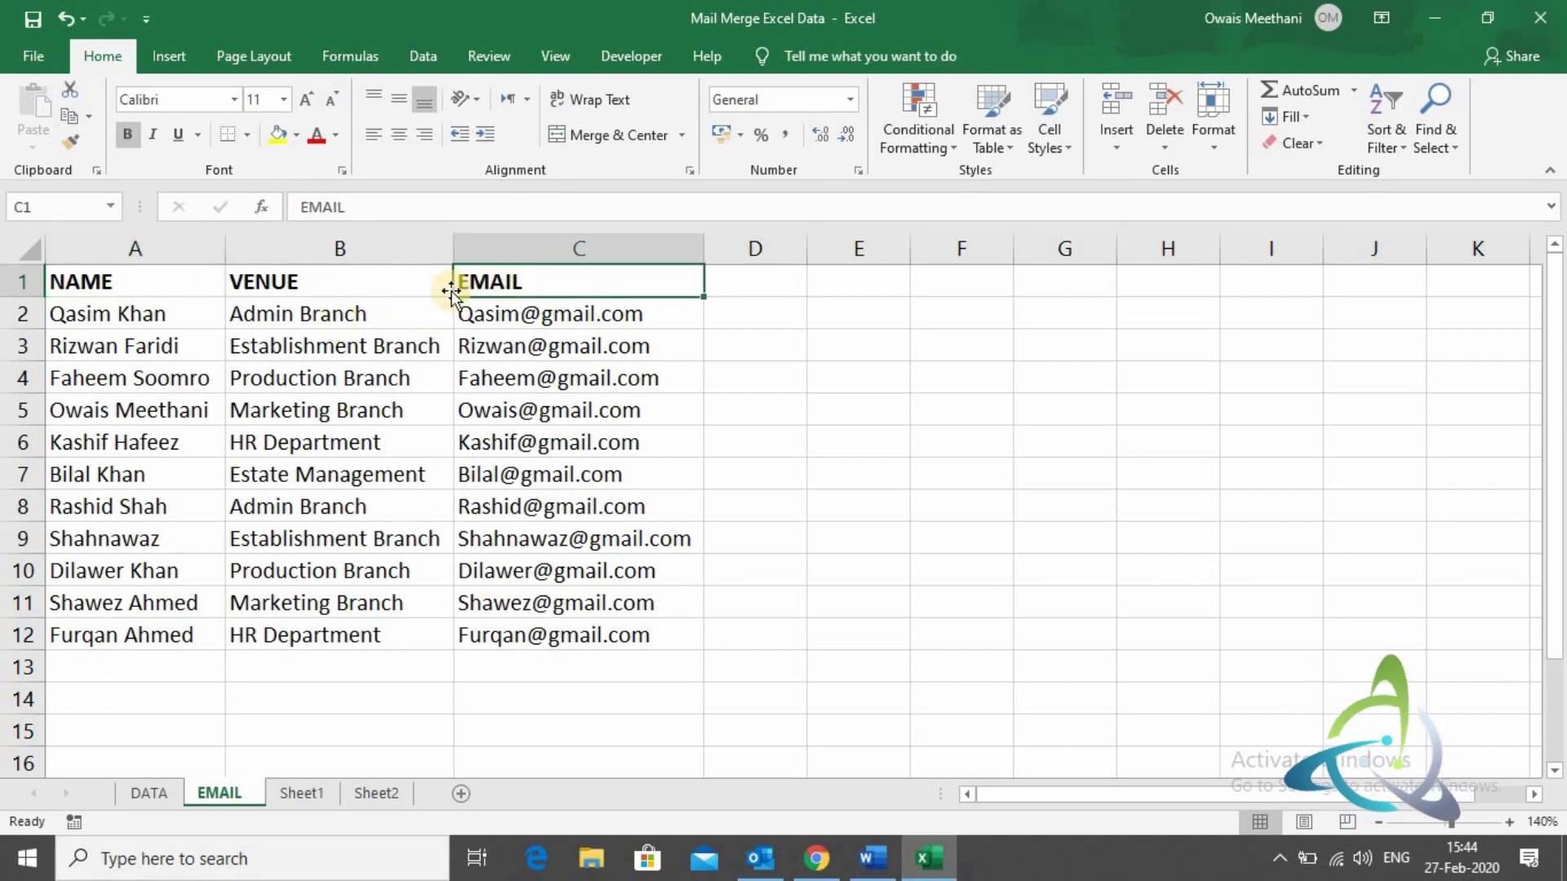
left_click(300, 375)
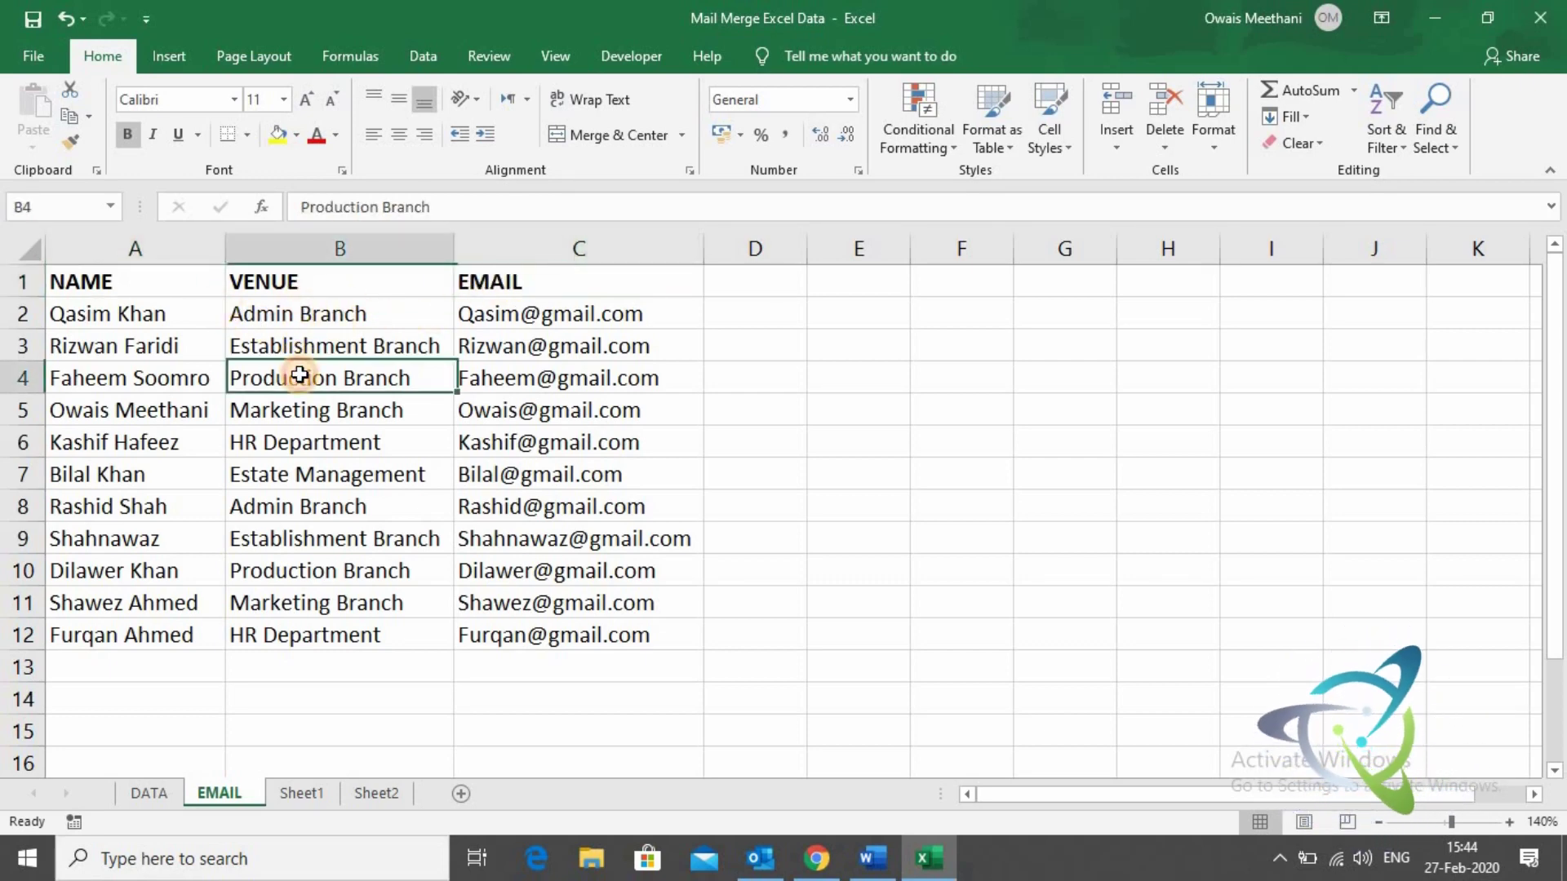
left_click(698, 406)
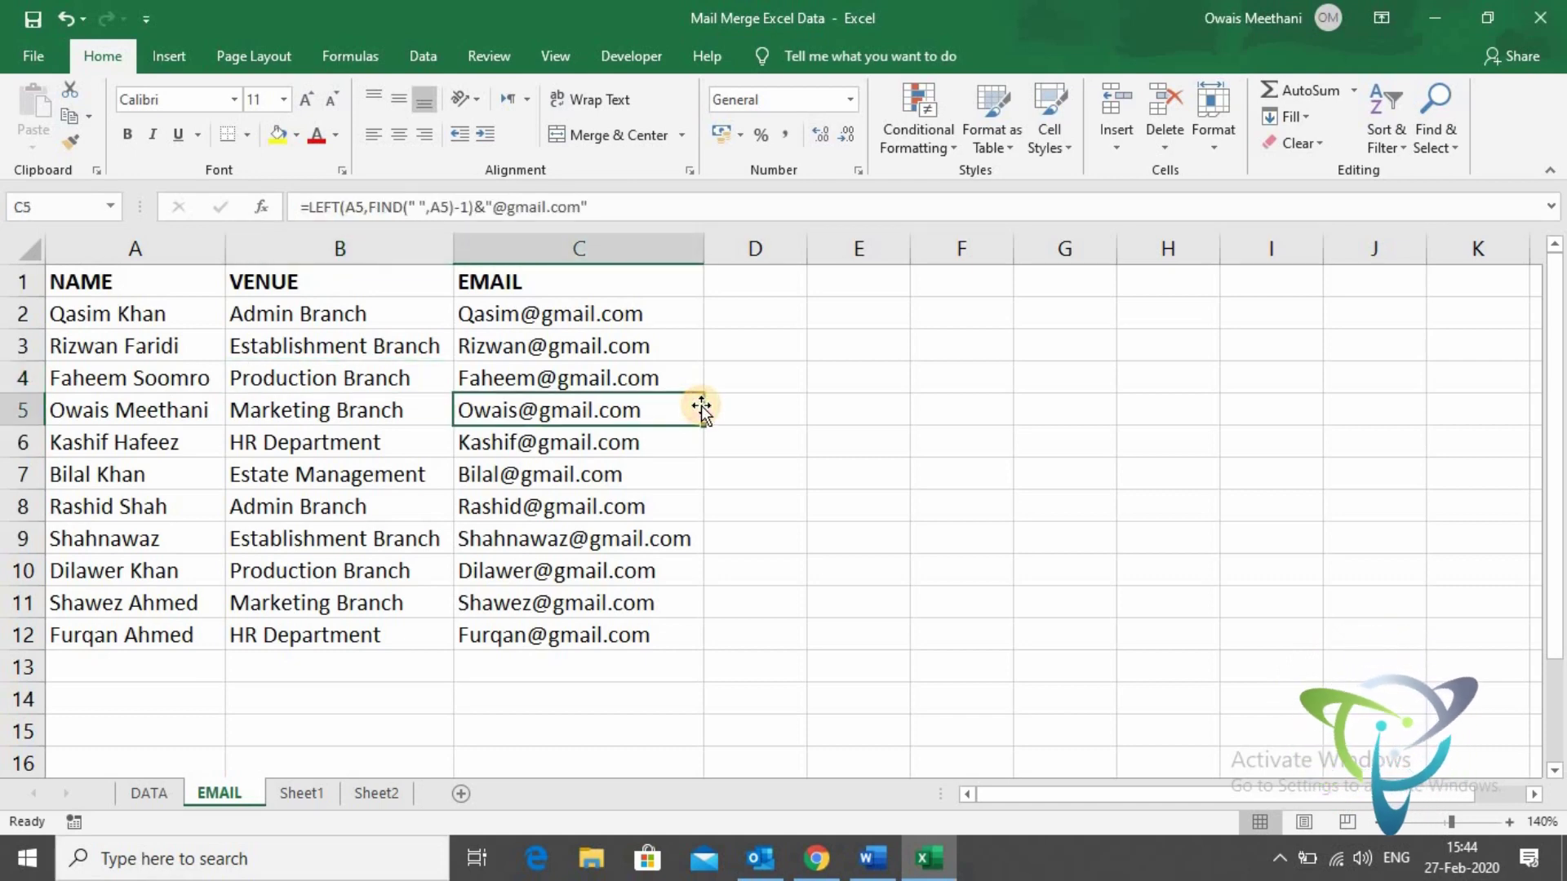
left_click(776, 409)
left_click(855, 410)
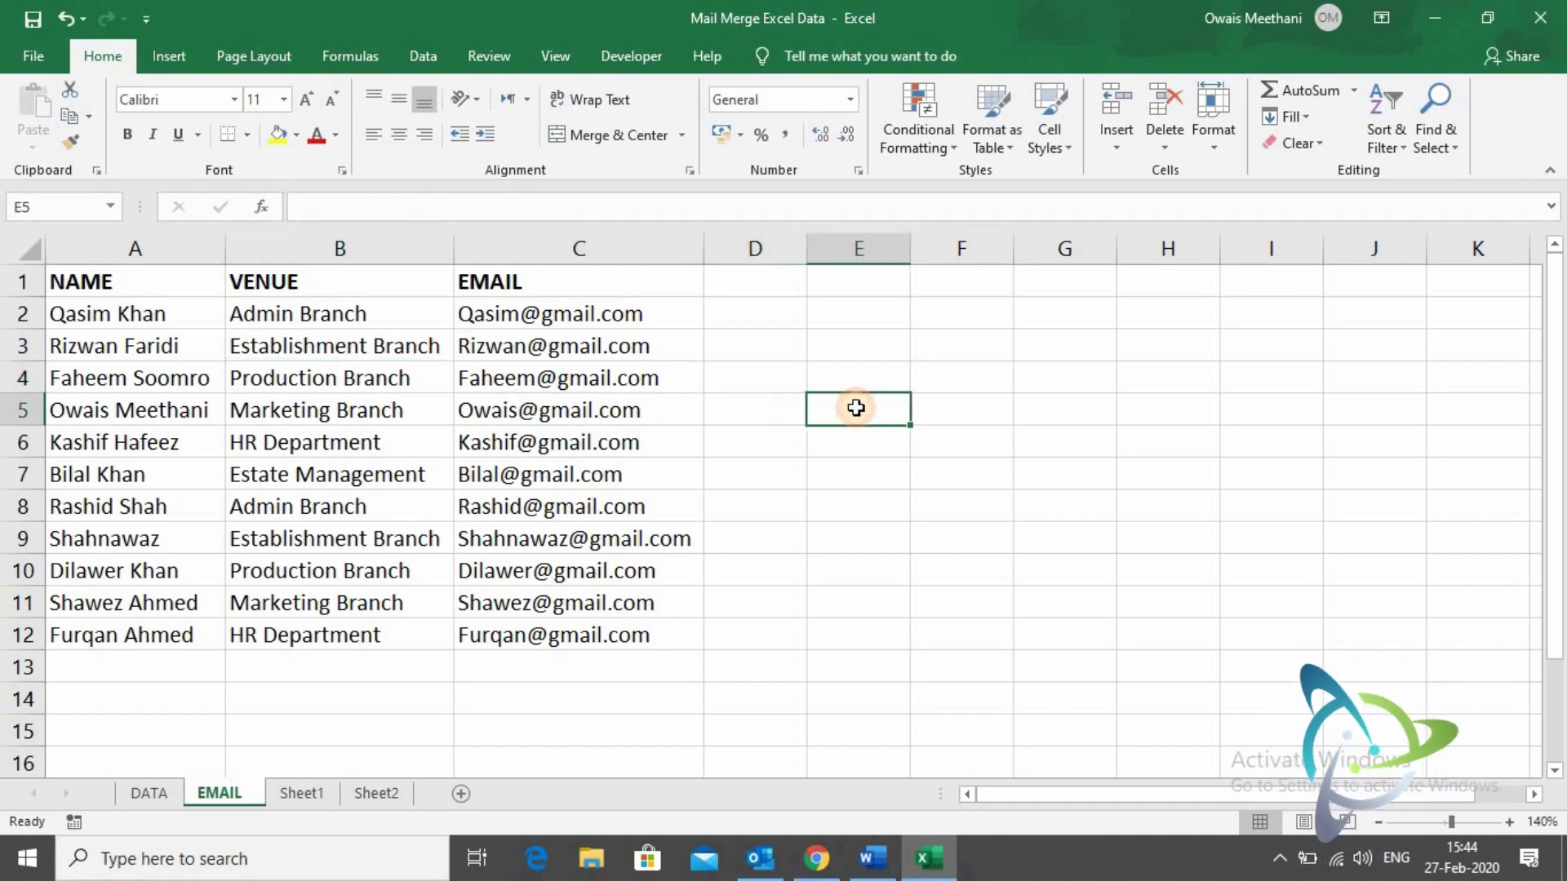
- Close the Mail Merge Excel Data workbook and switch back to the Email Mail Merge document in Word
left_click(1539, 17)
left_click(685, 458)
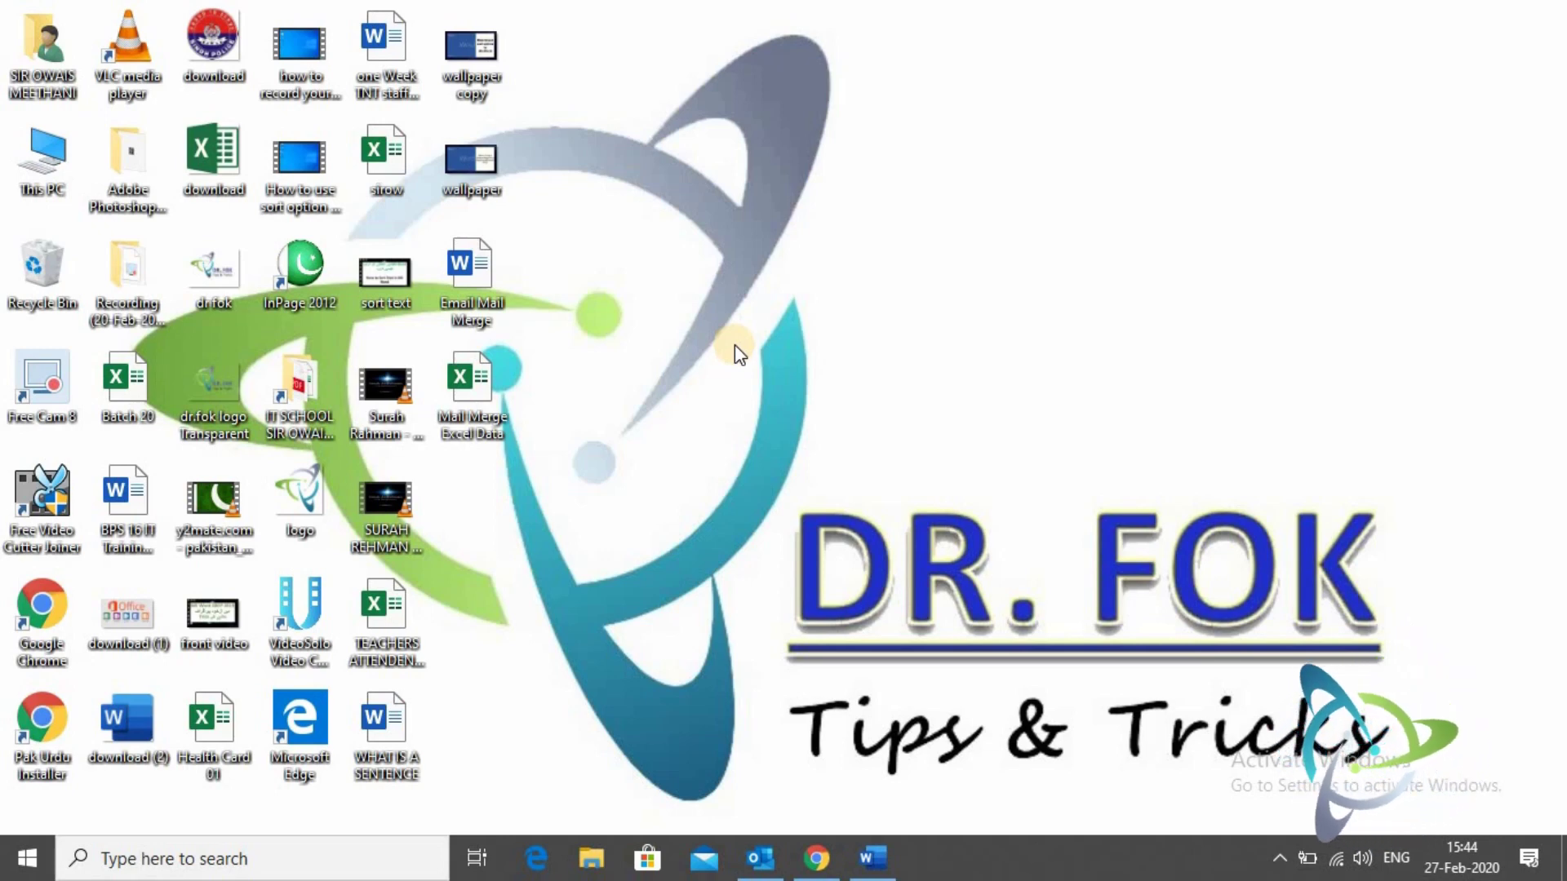
left_click(869, 861)
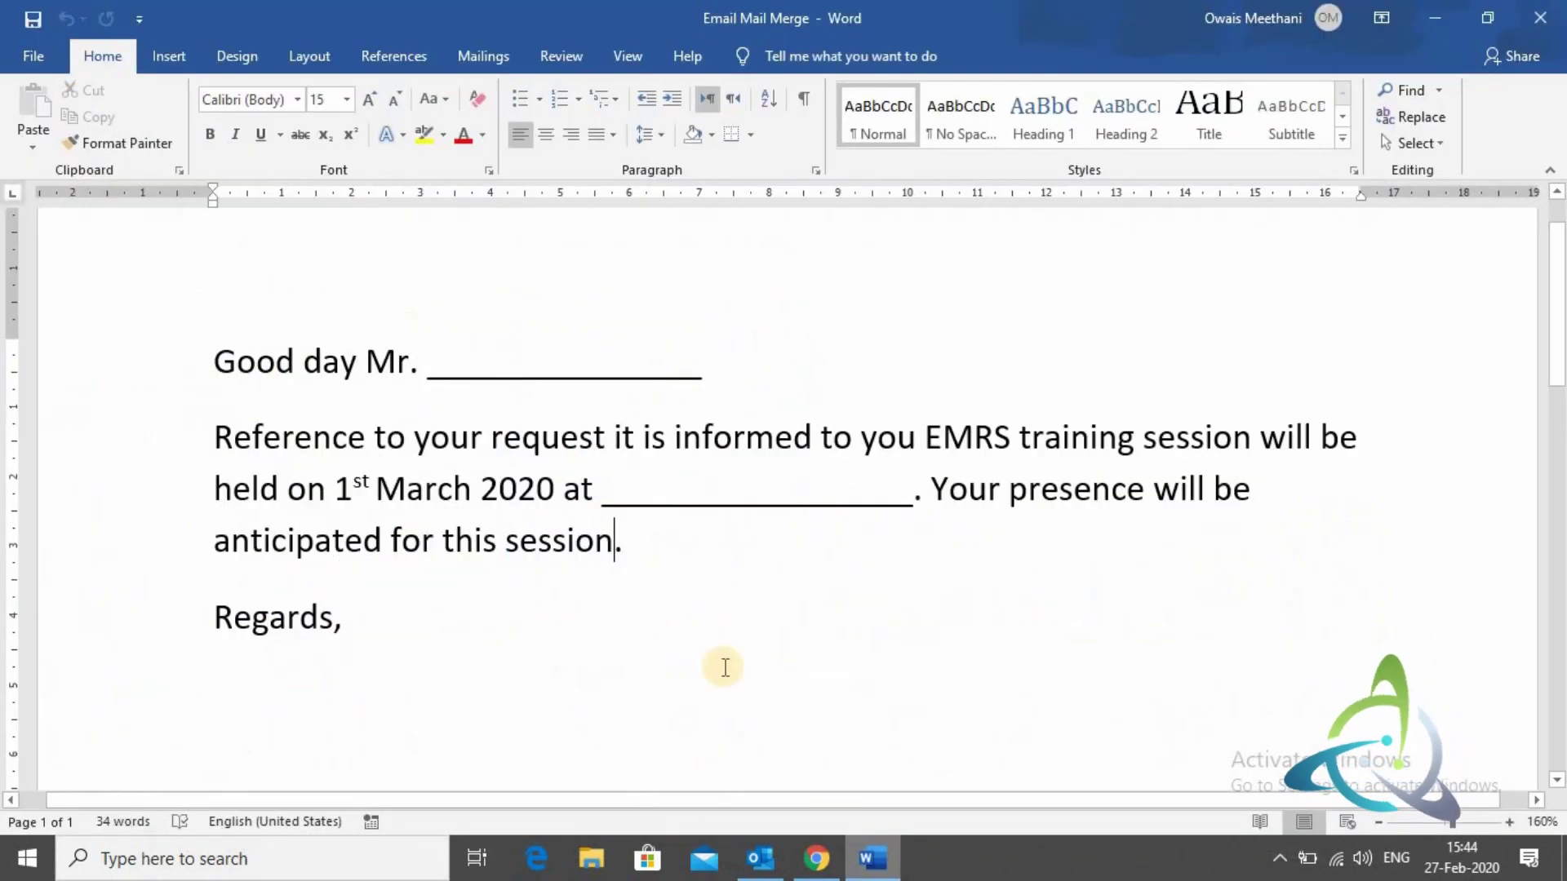
- Start a mail merge of the type E-mail Messages for the training session letter
left_click(636, 560)
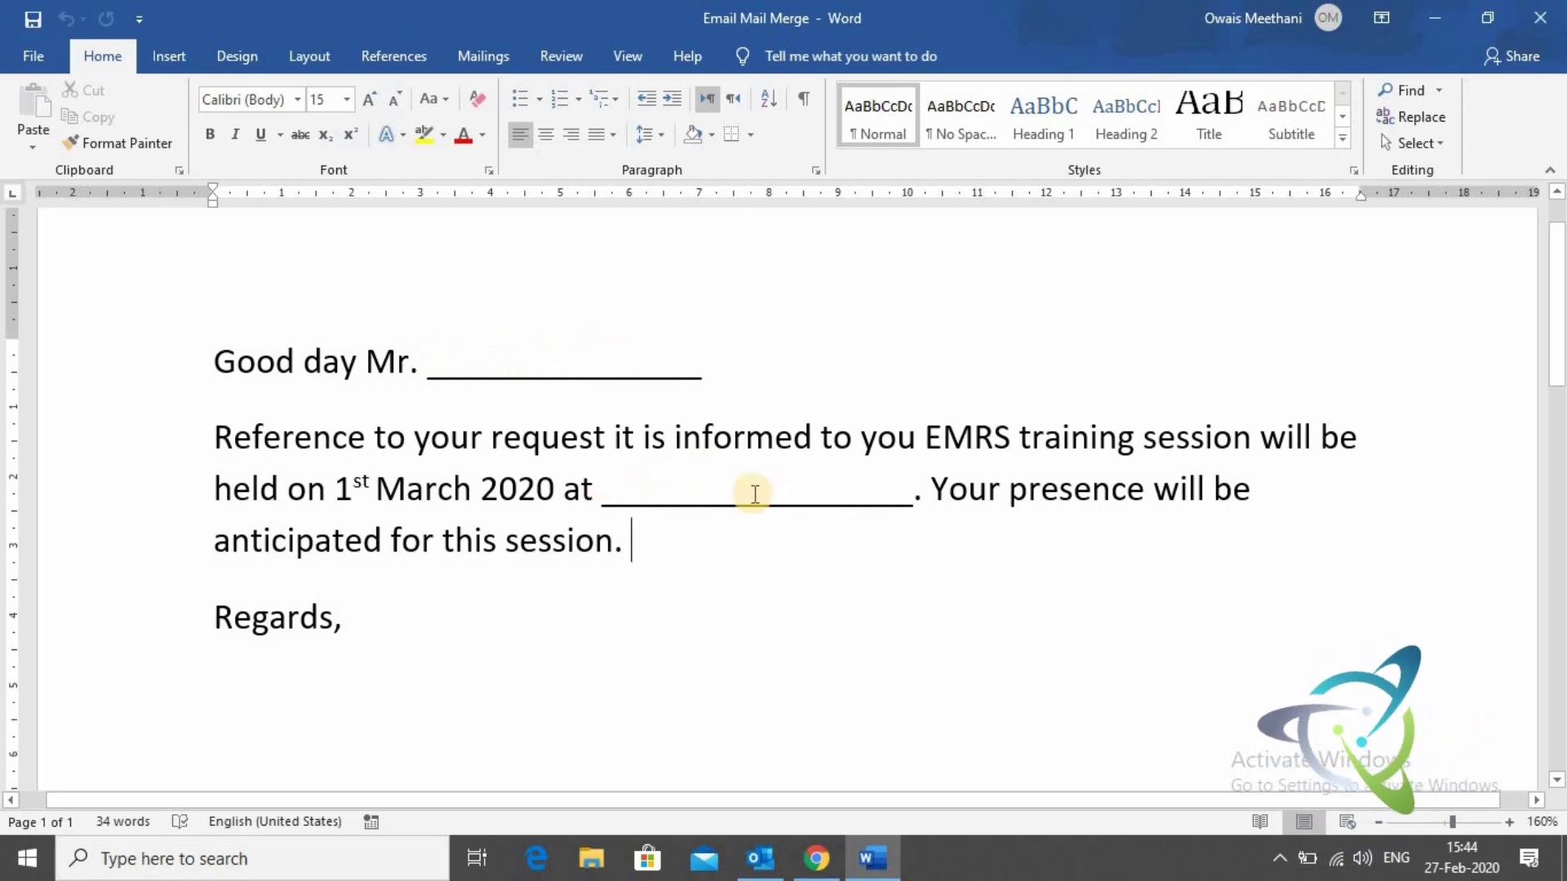
left_click(726, 495)
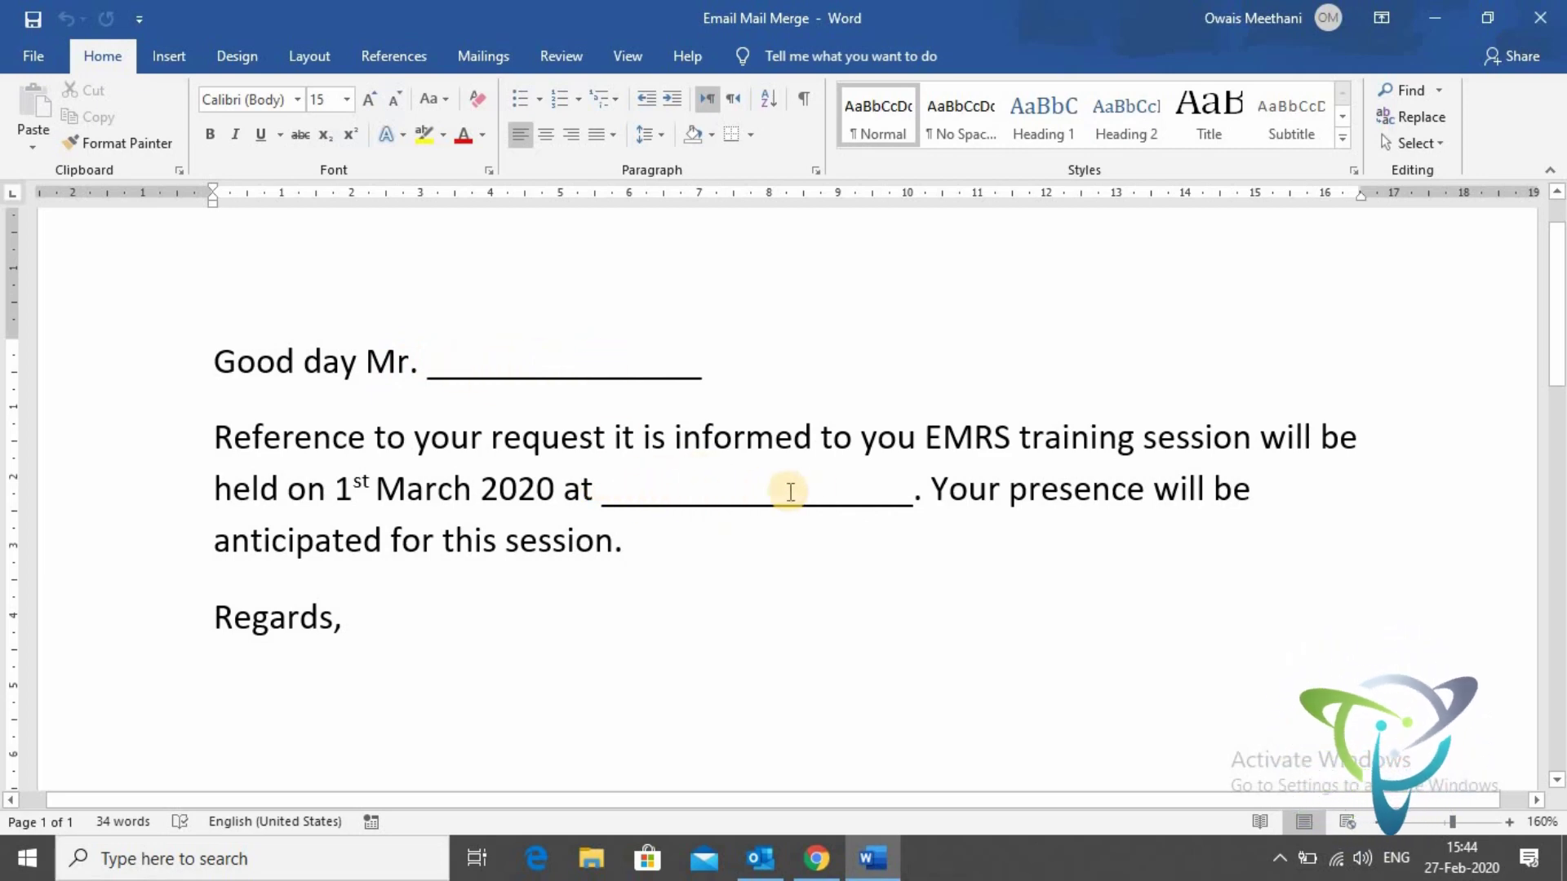
left_click(559, 364)
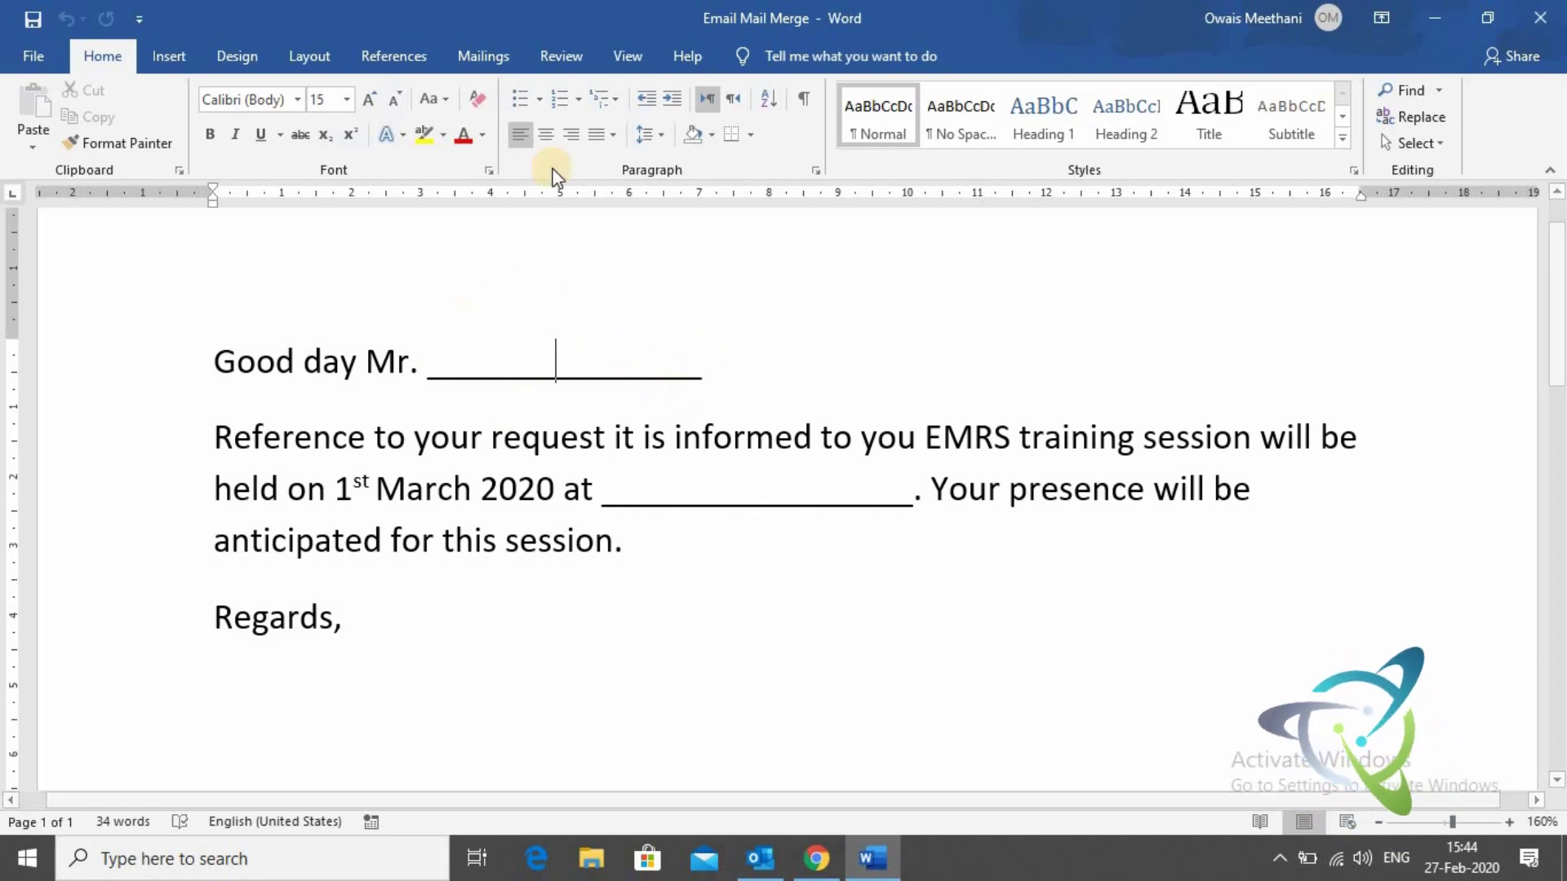
left_click(500, 54)
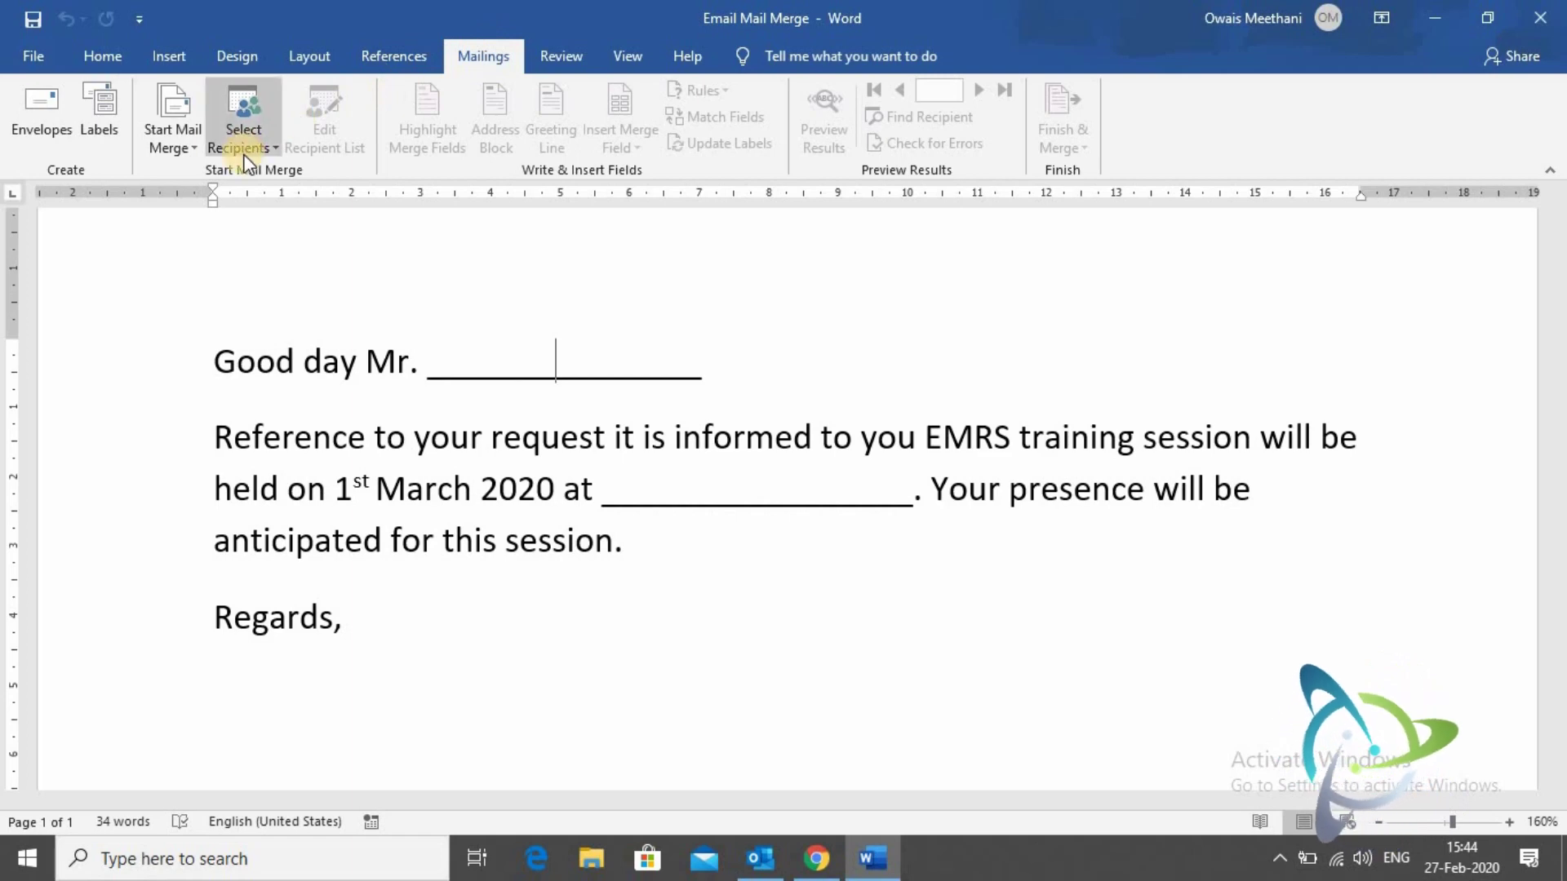
left_click(173, 139)
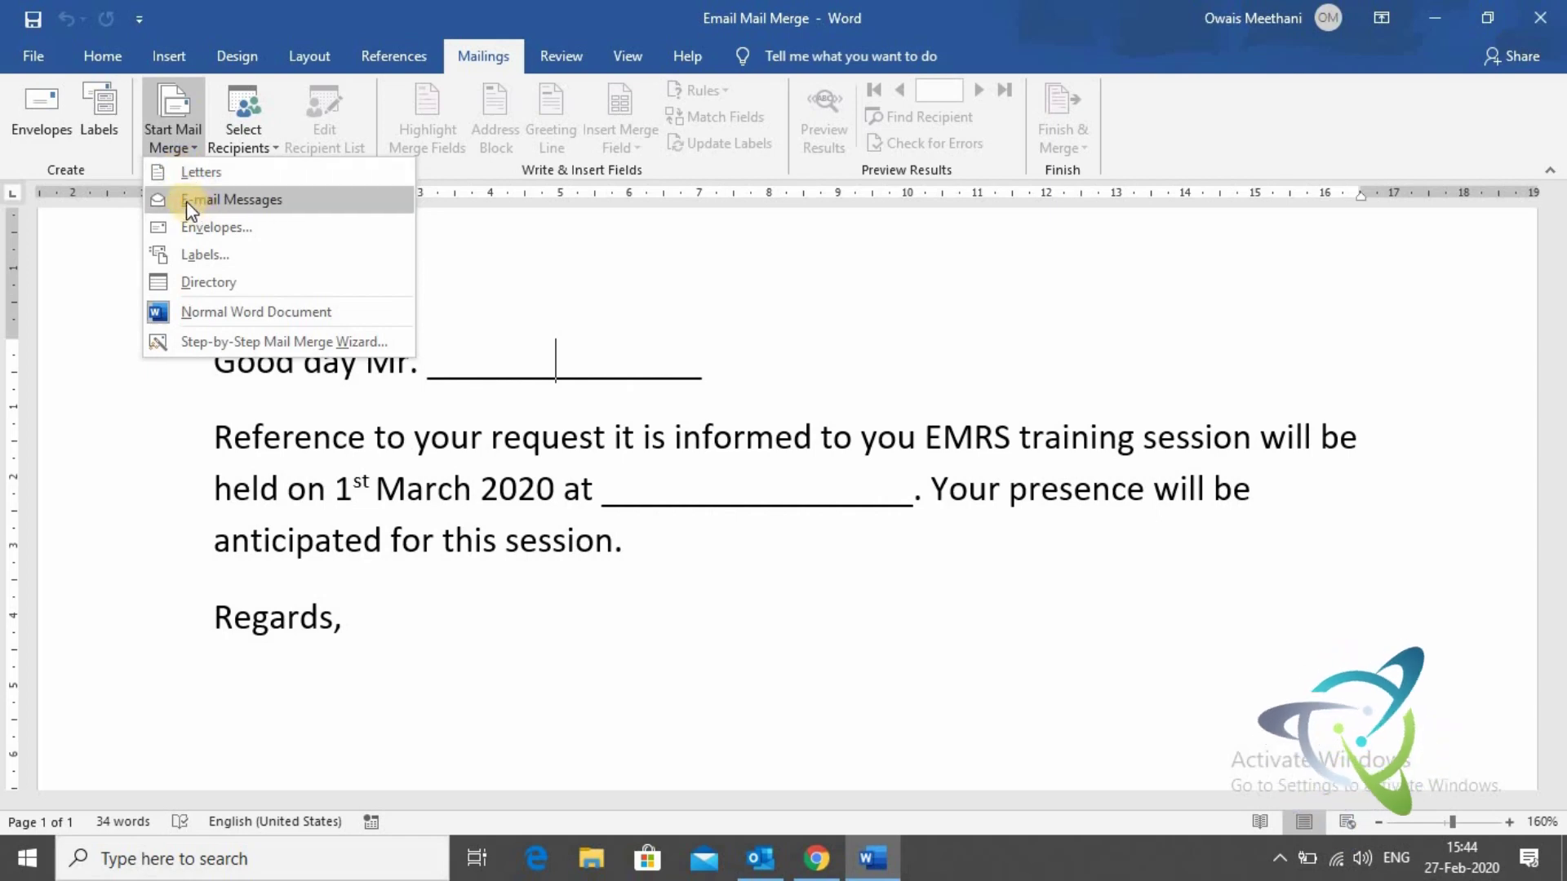
left_click(253, 201)
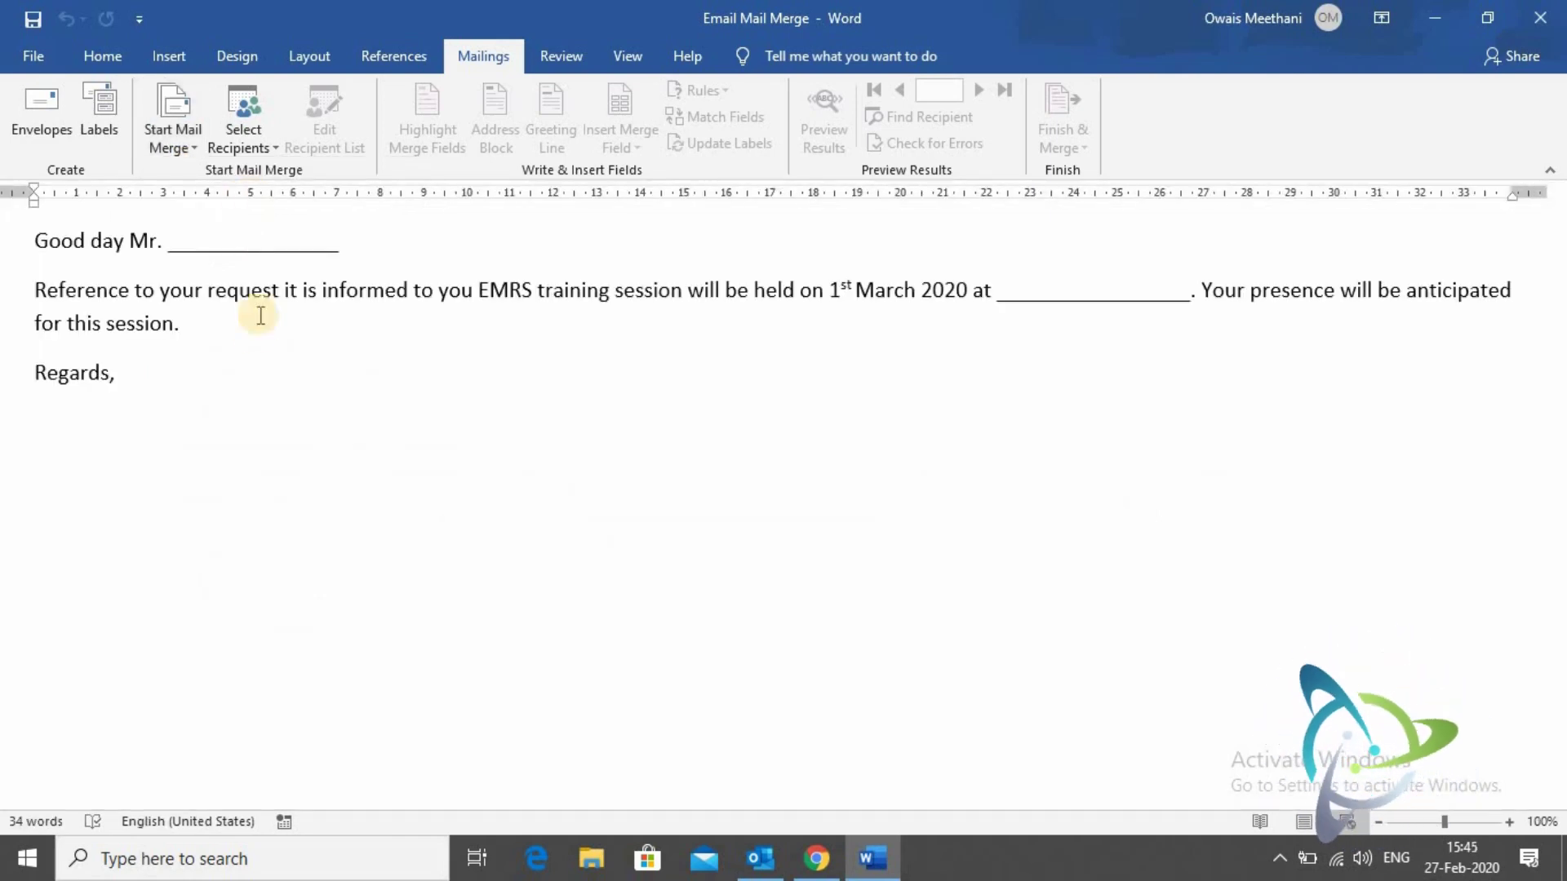
left_click(120, 402)
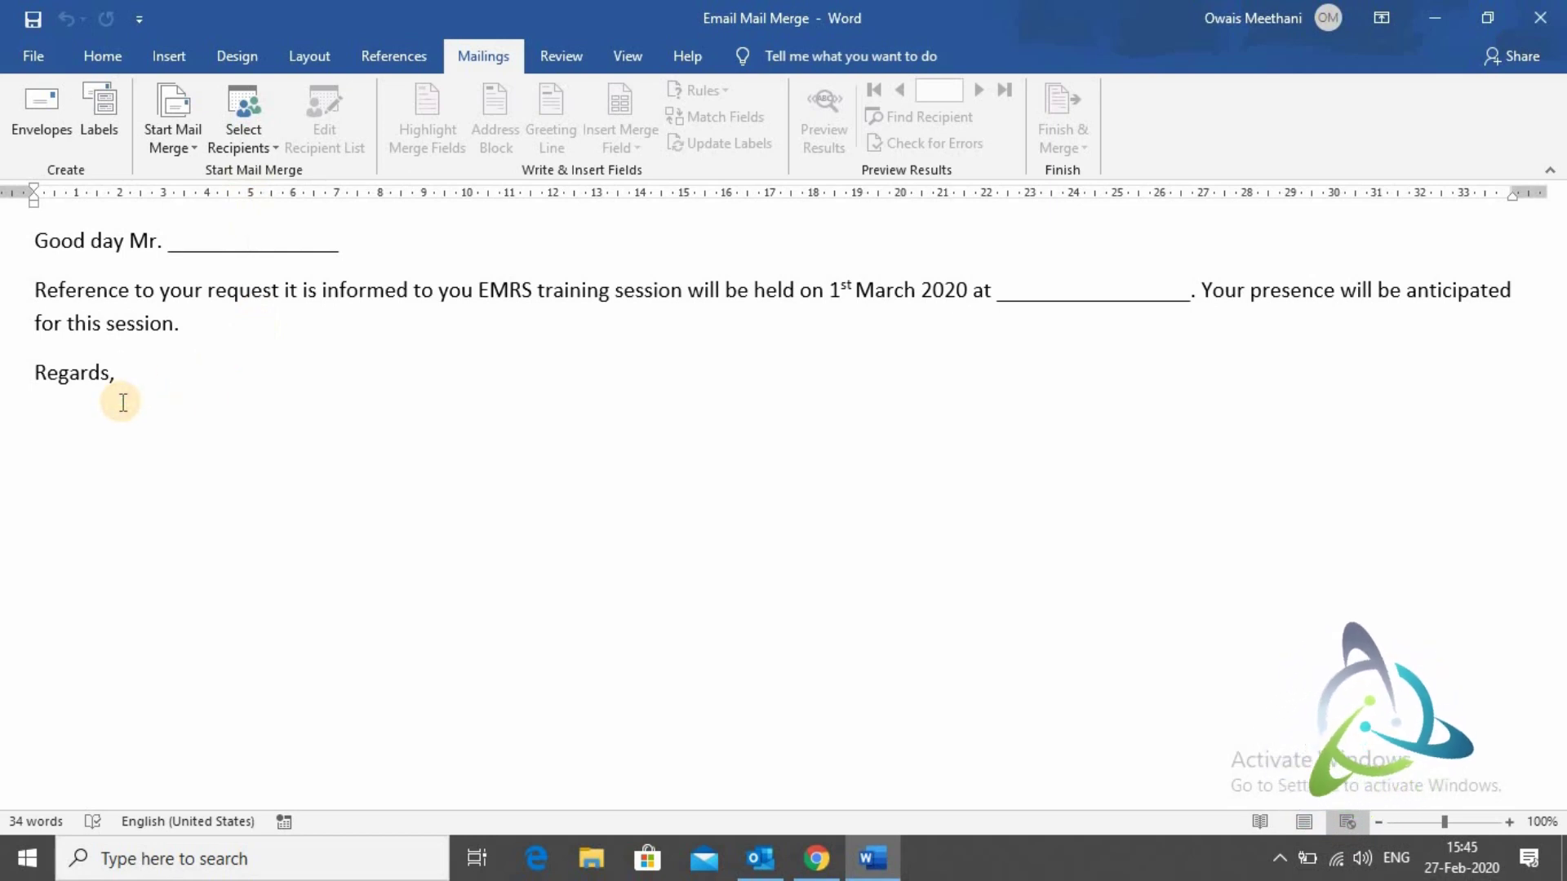
left_click_drag(130, 385, 359, 372)
left_click(72, 258)
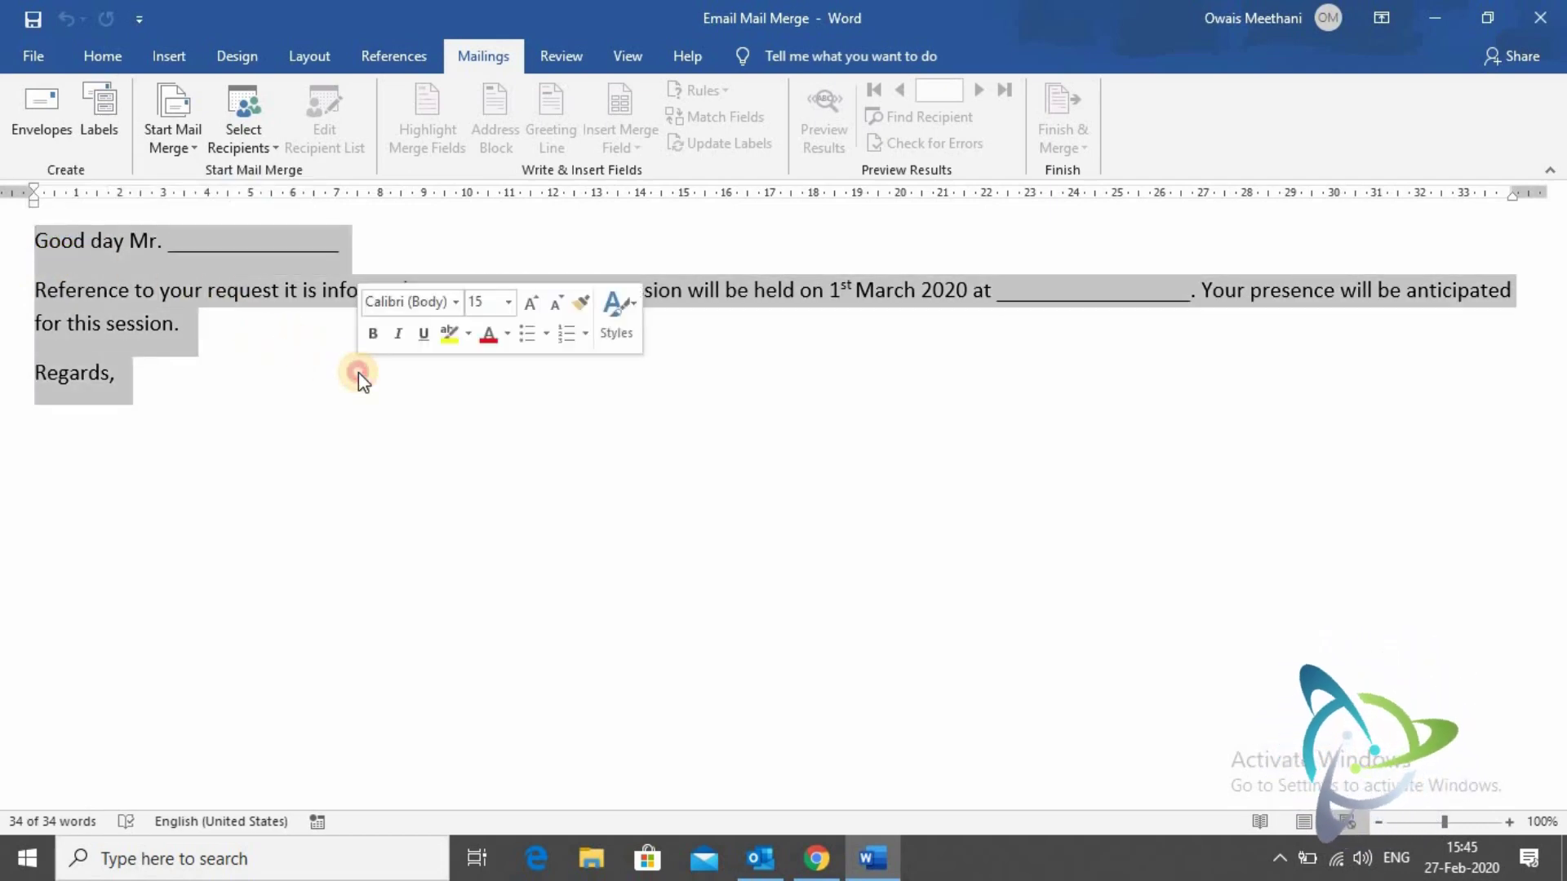
left_click(359, 372)
left_click(273, 339)
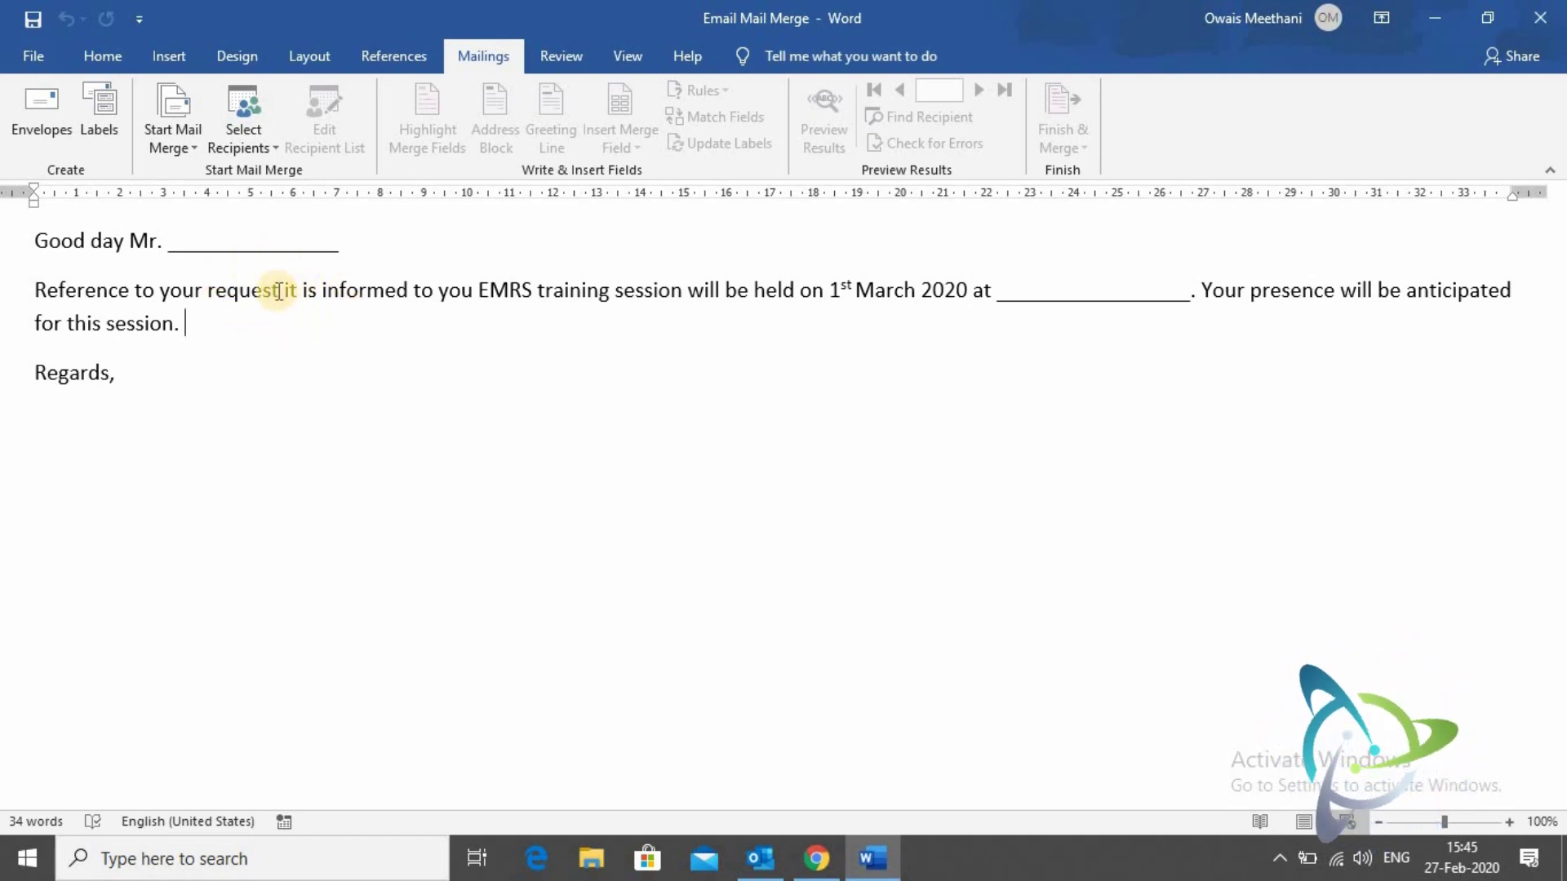
- Use the existing list Mail Merge Excel Data from the Desktop as the recipient data source
left_click(247, 143)
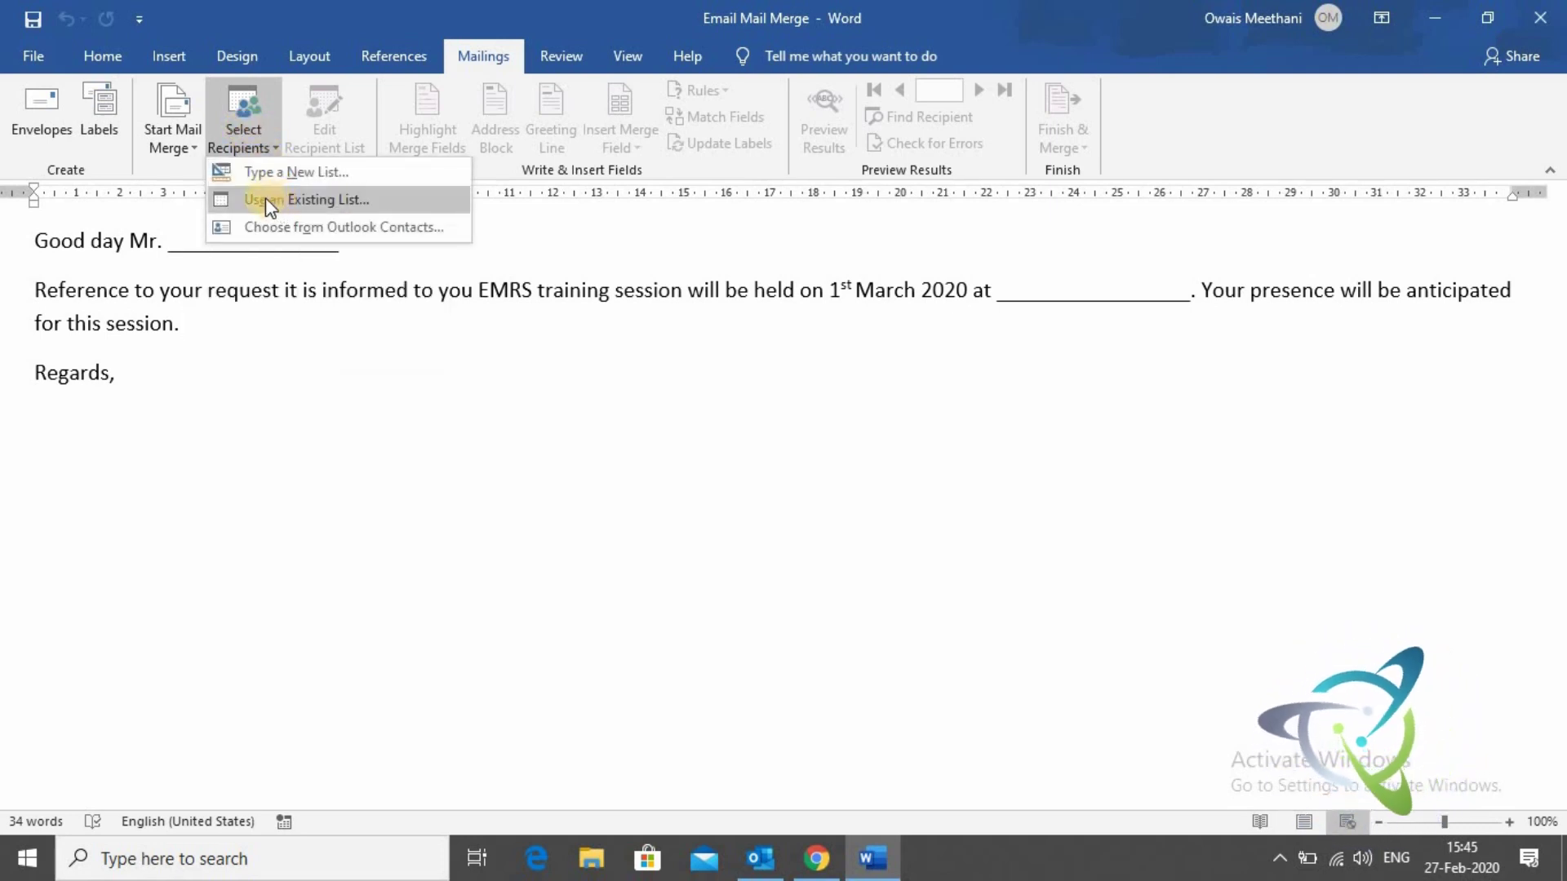
left_click(317, 199)
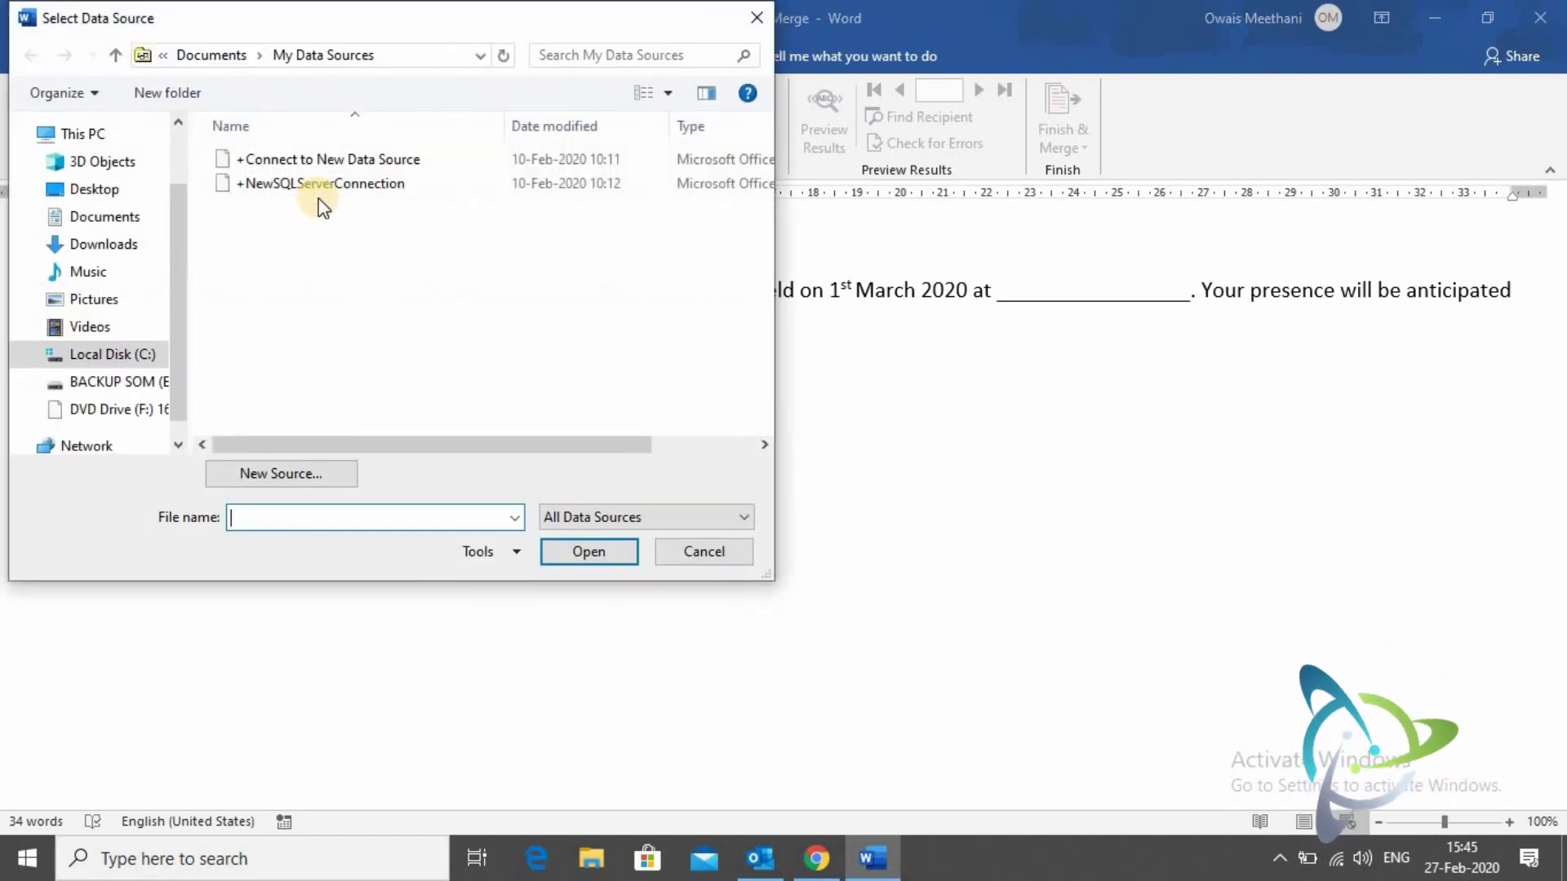
left_click(96, 191)
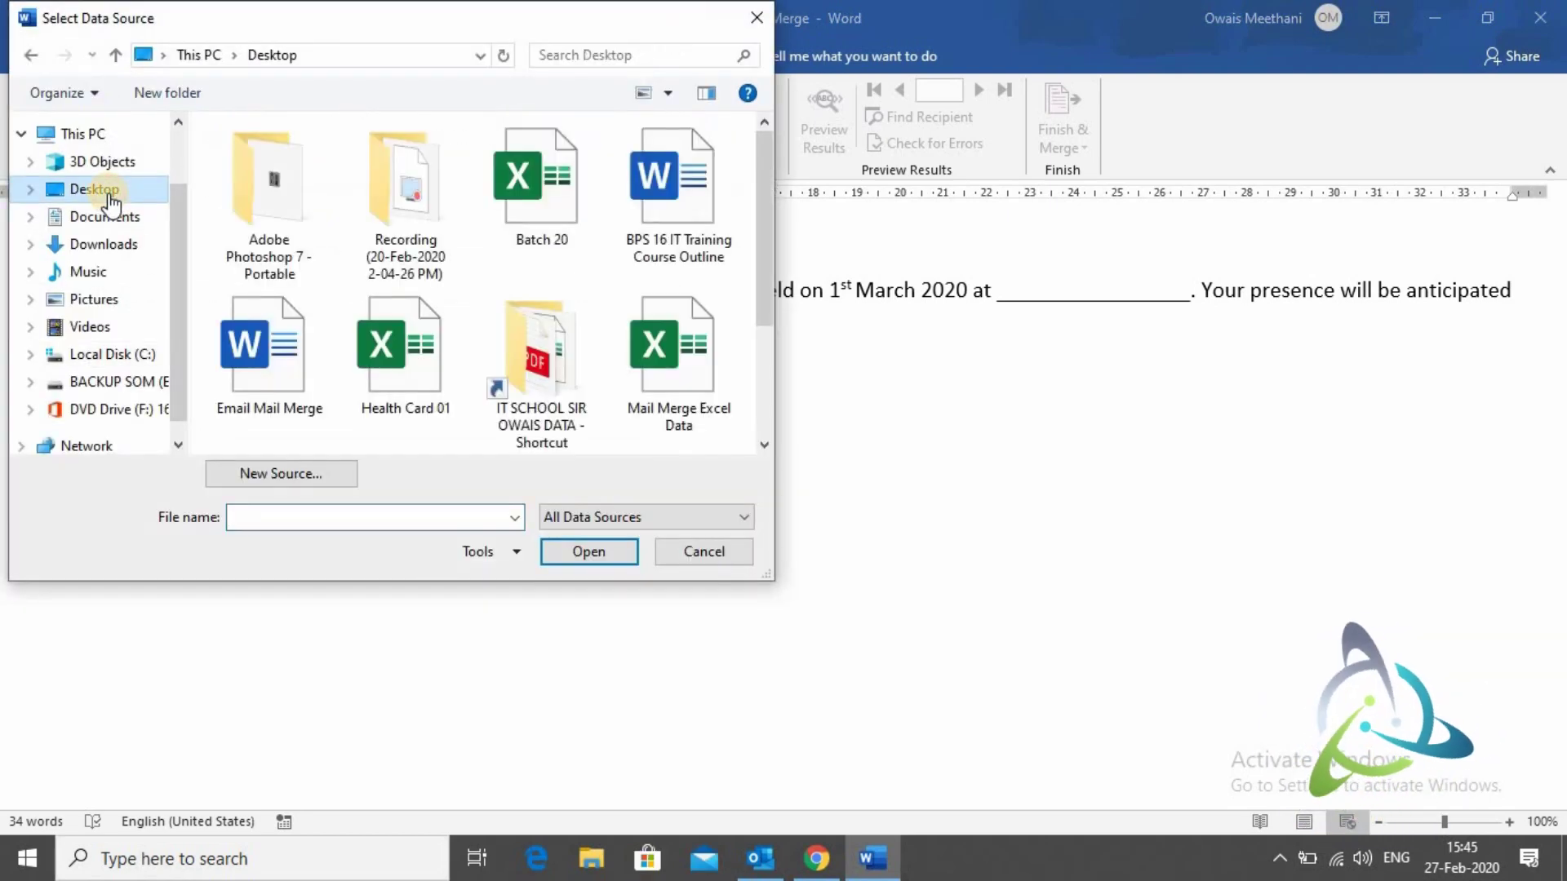
left_click(679, 358)
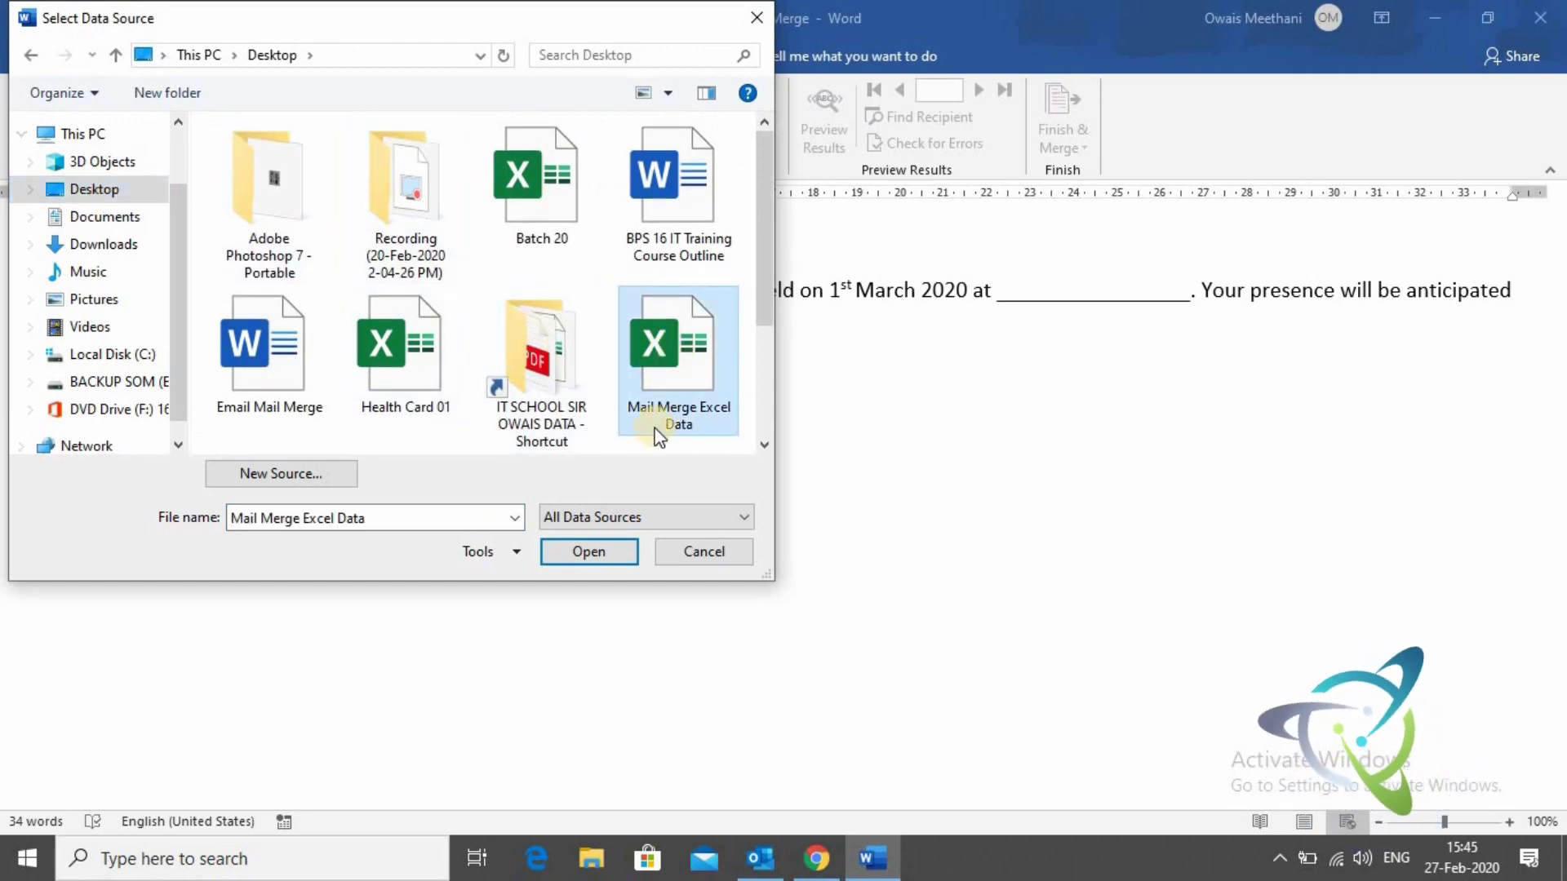
left_click(589, 549)
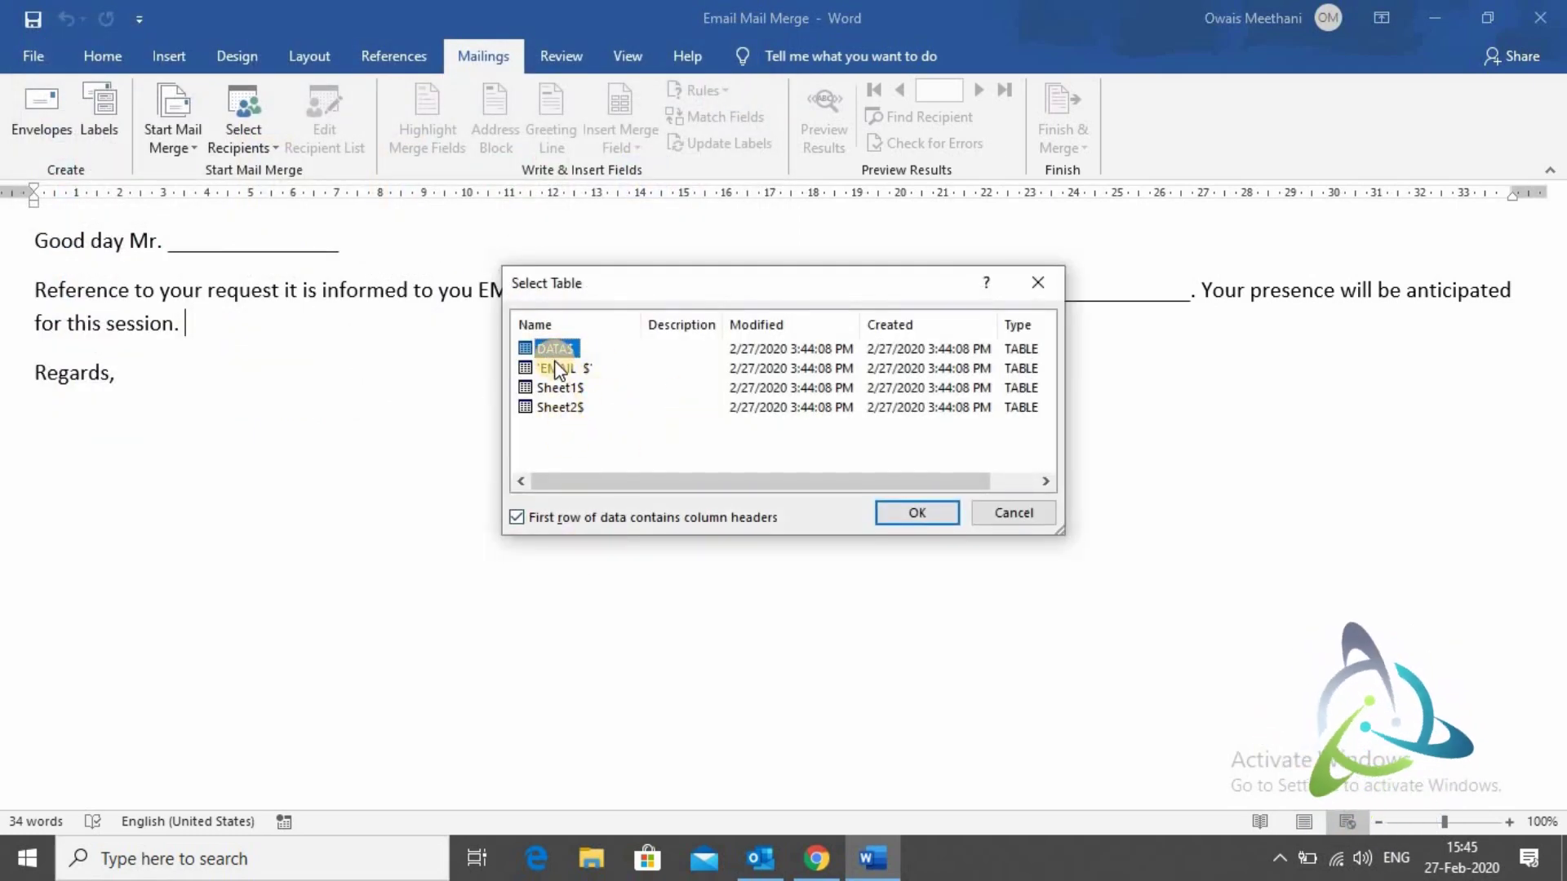
- Choose the EMAIL $ table as the recipient list, with the first row containing column headers
left_click(553, 389)
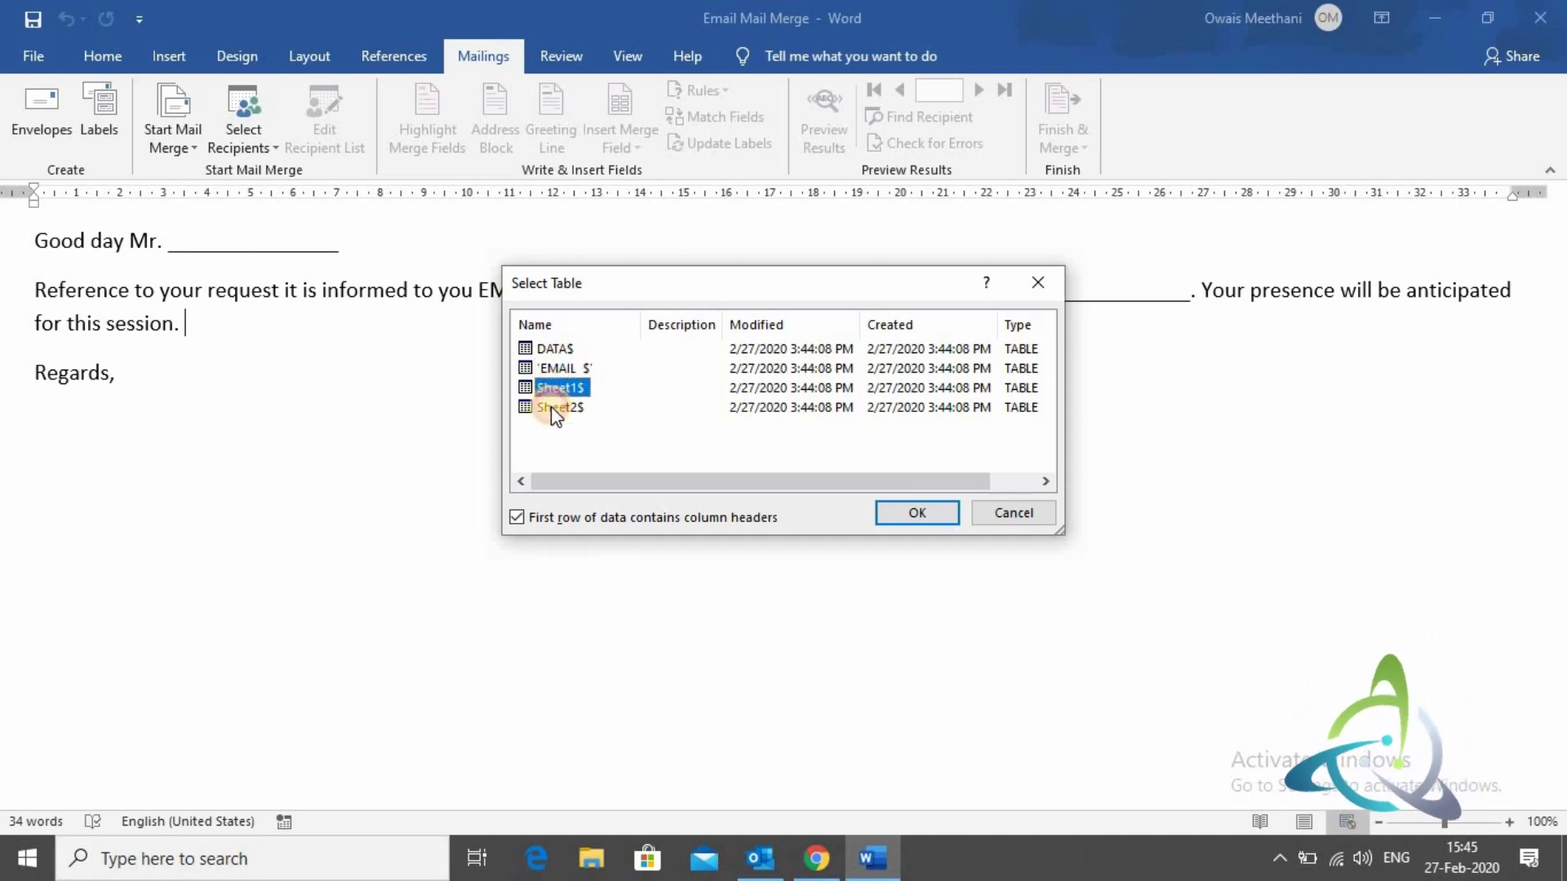
left_click(551, 407)
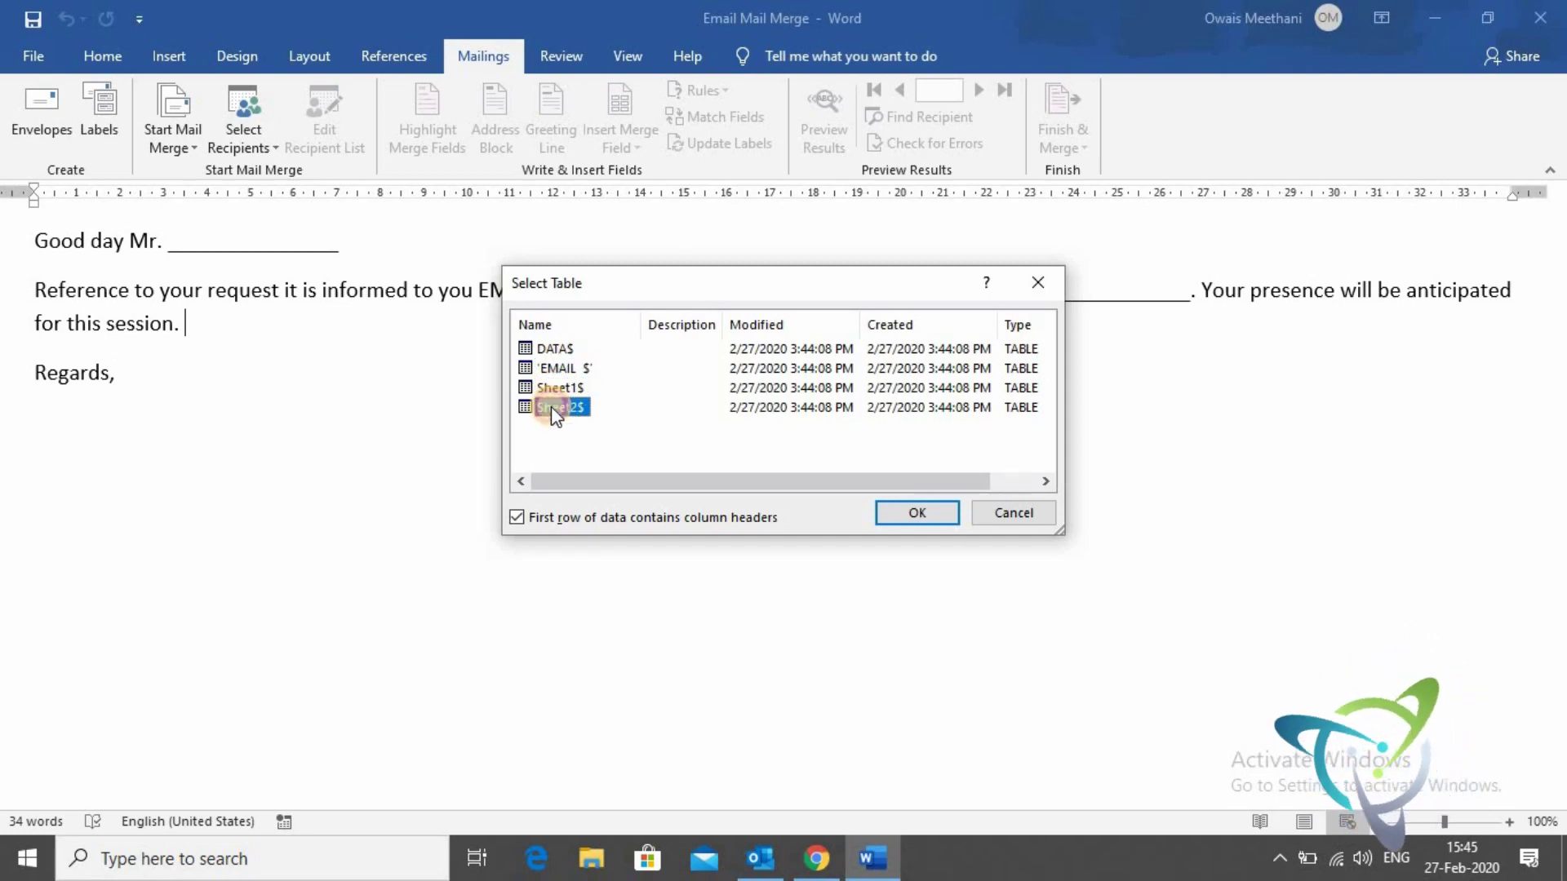
left_click(549, 350)
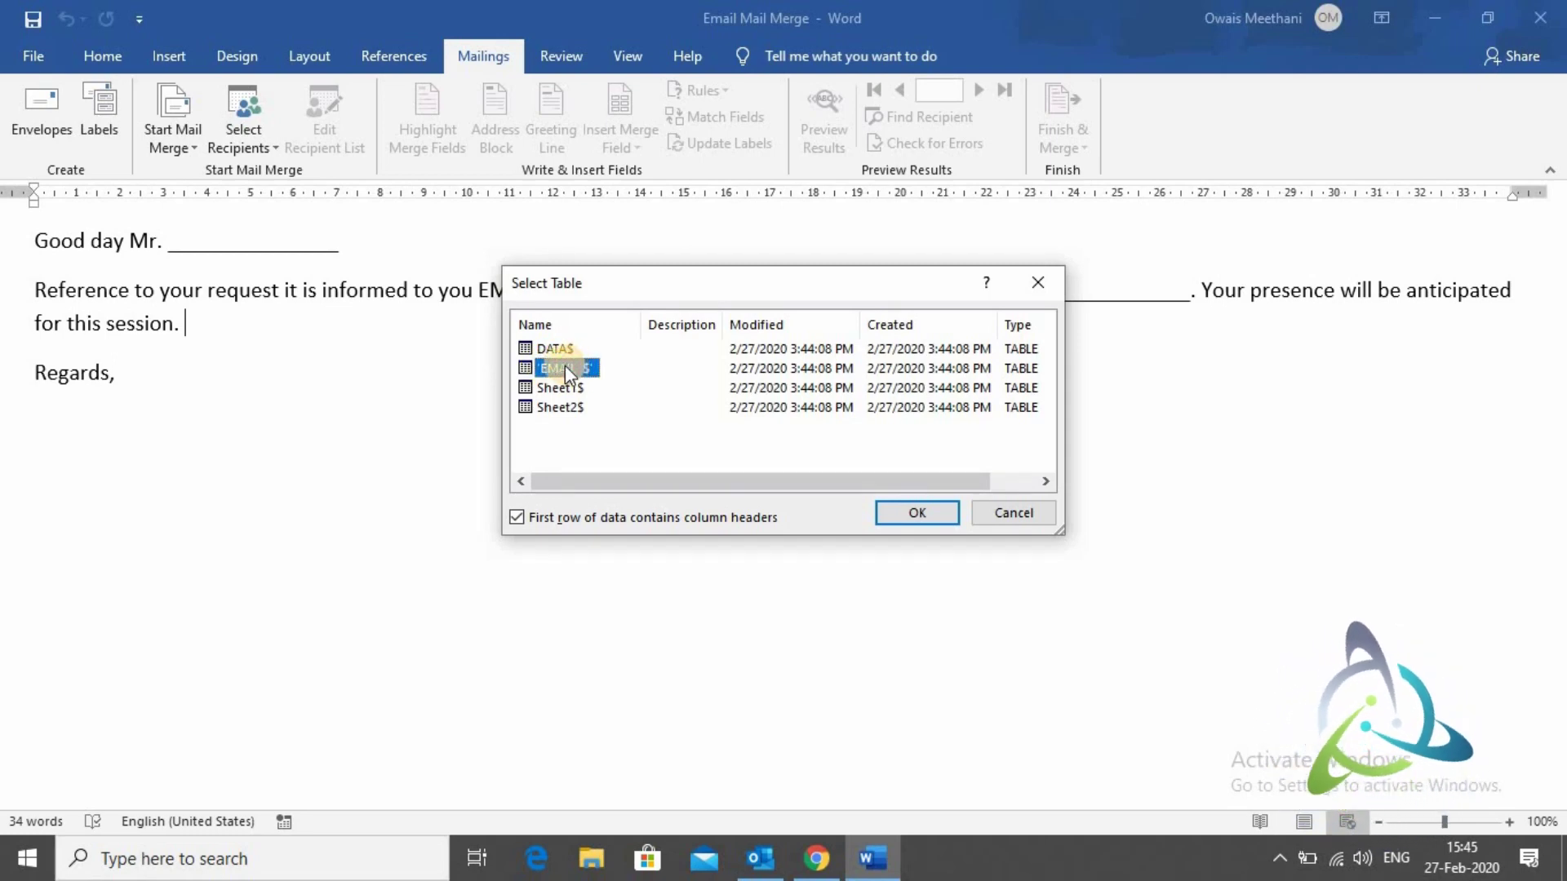
left_click(894, 501)
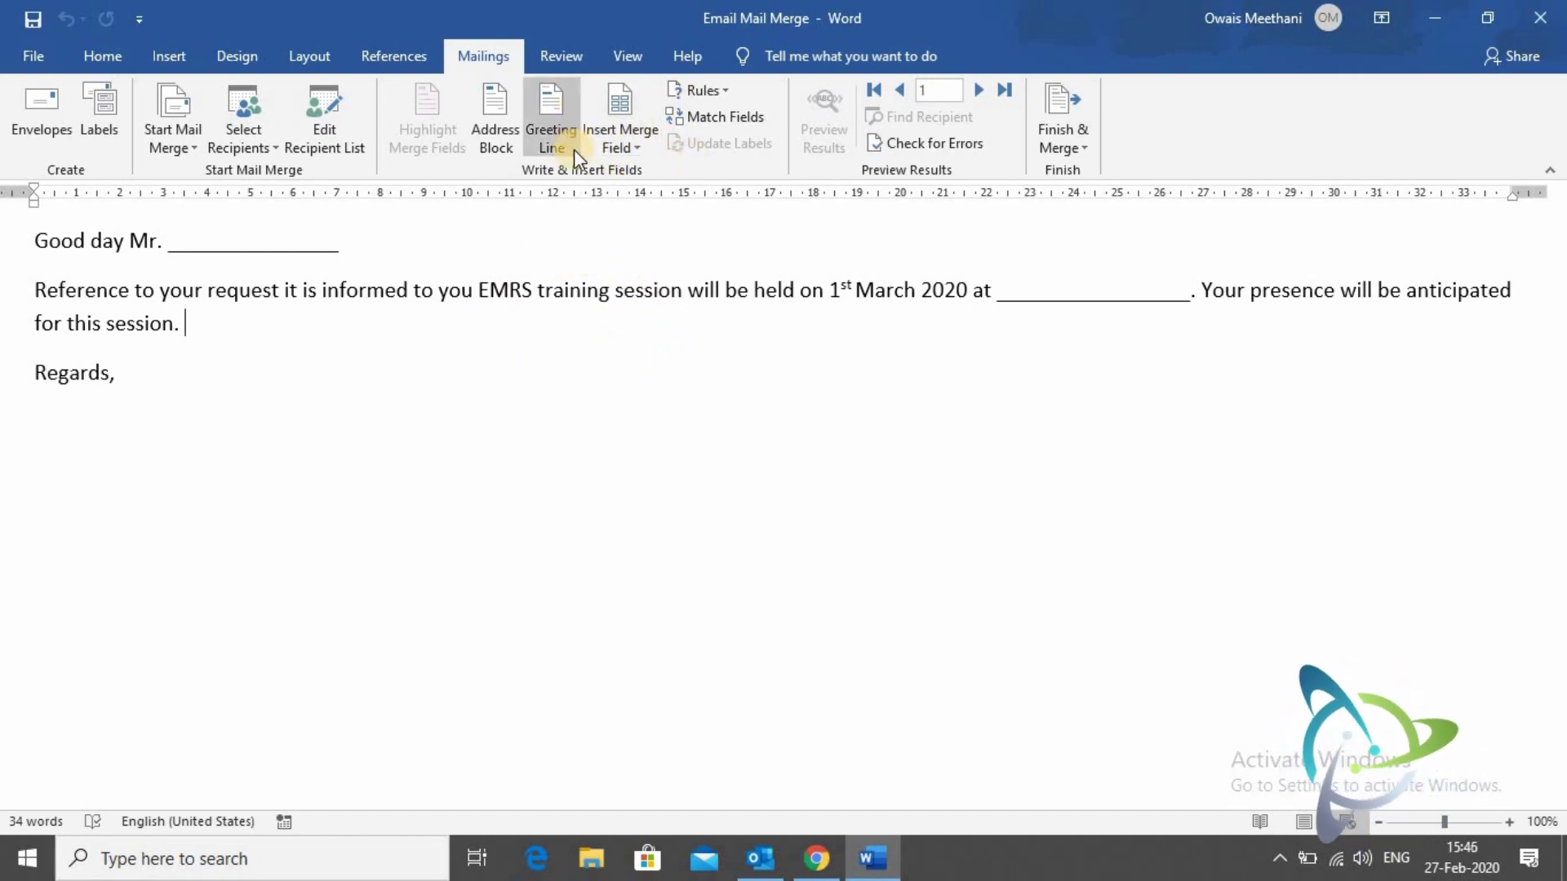
- Replace the blank line after "Good day Mr." with the NAME_ merge field
left_click(626, 140)
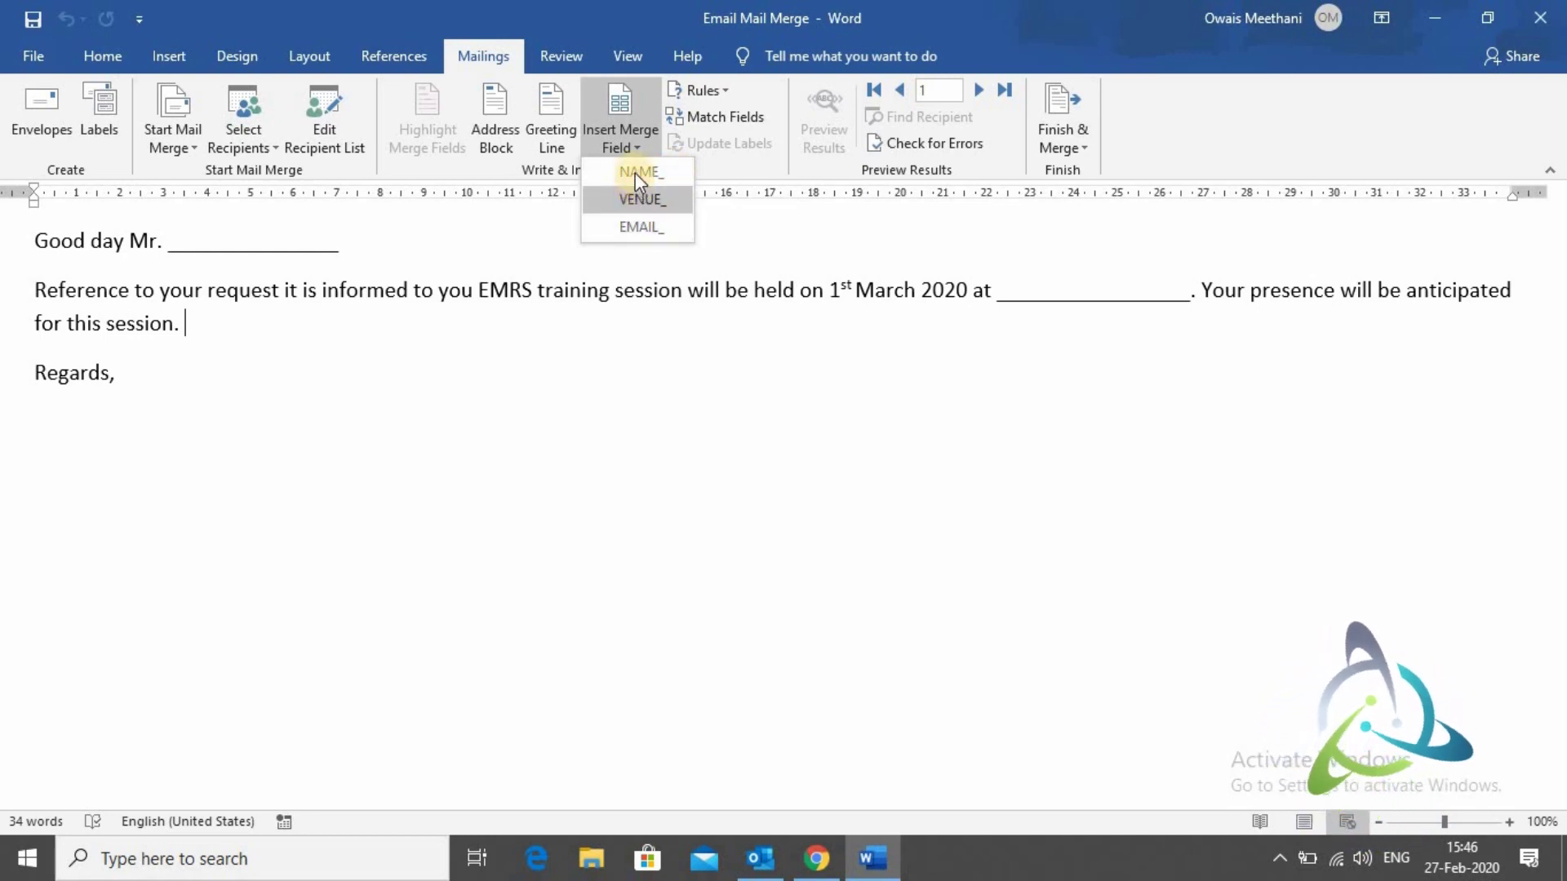
left_click(400, 259)
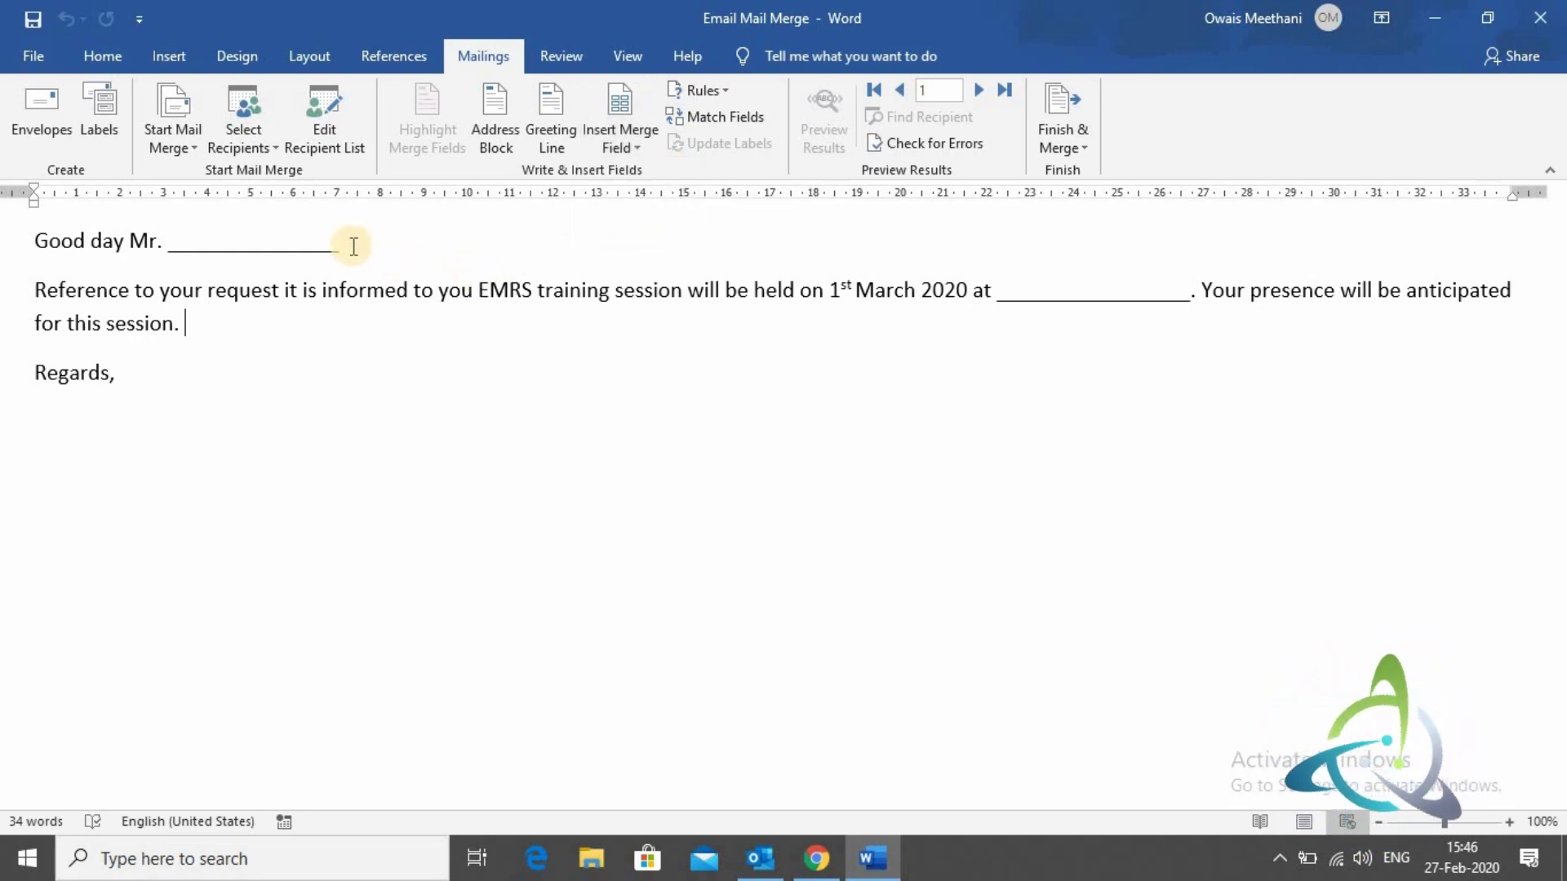
left_click_drag(338, 247, 172, 244)
double_click(171, 245)
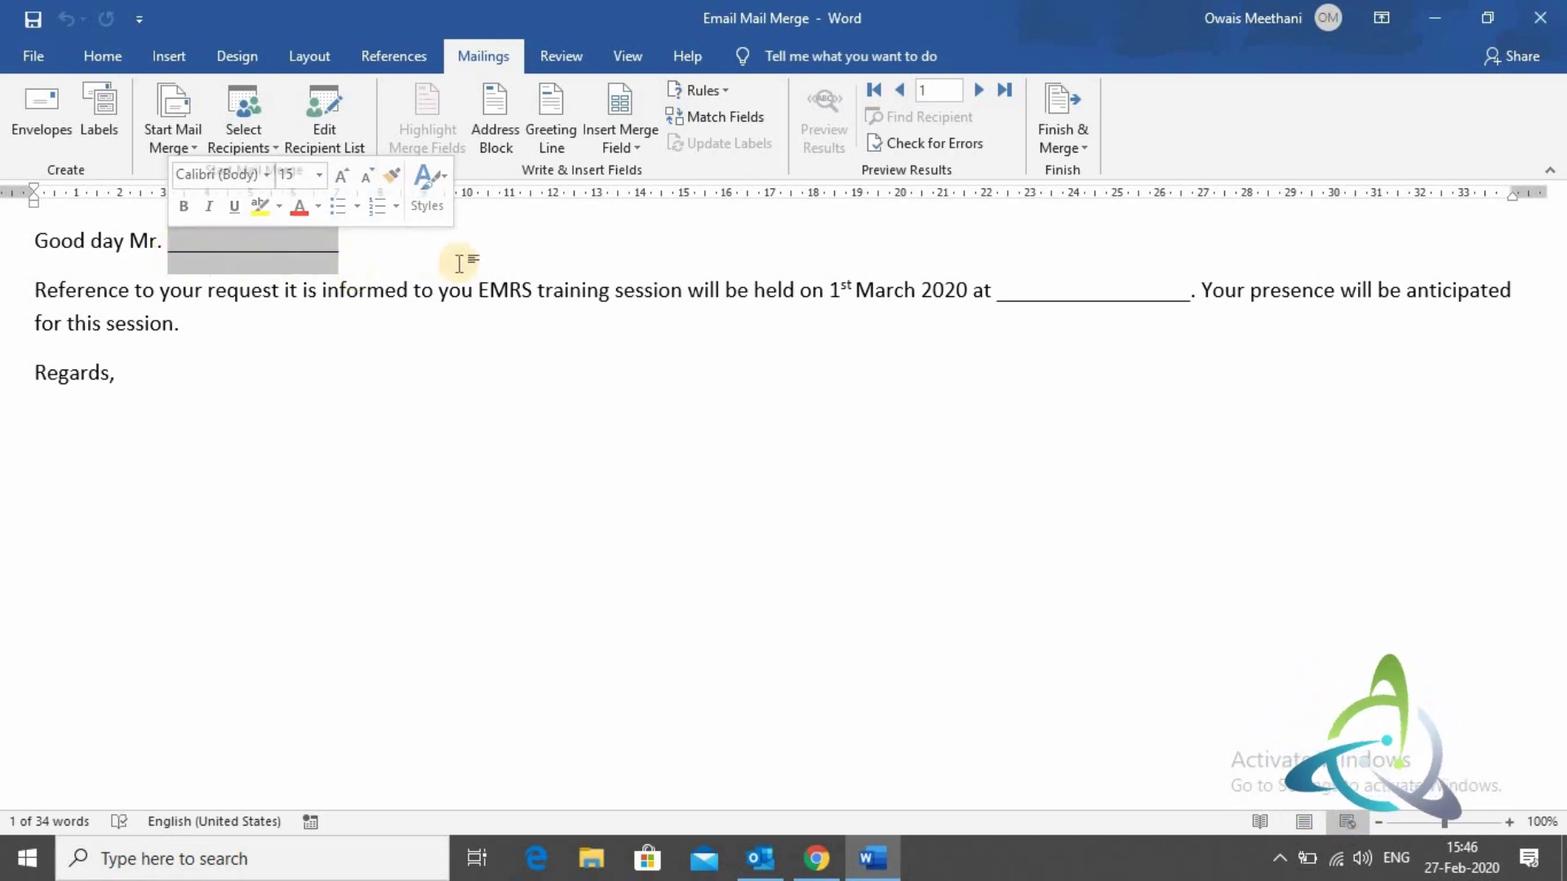
left_click(632, 140)
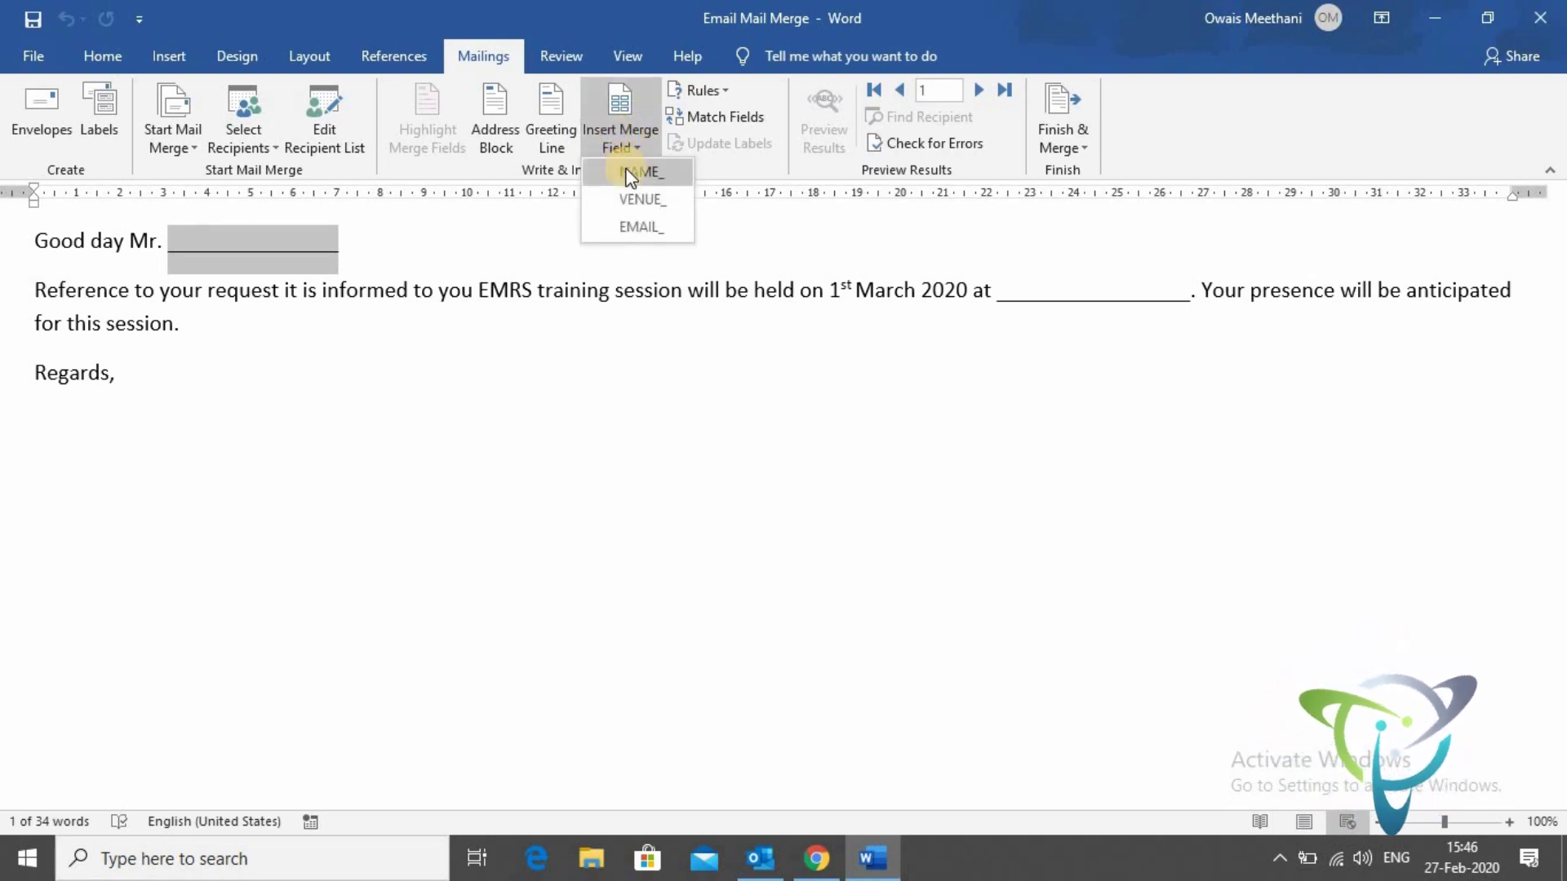
left_click(629, 173)
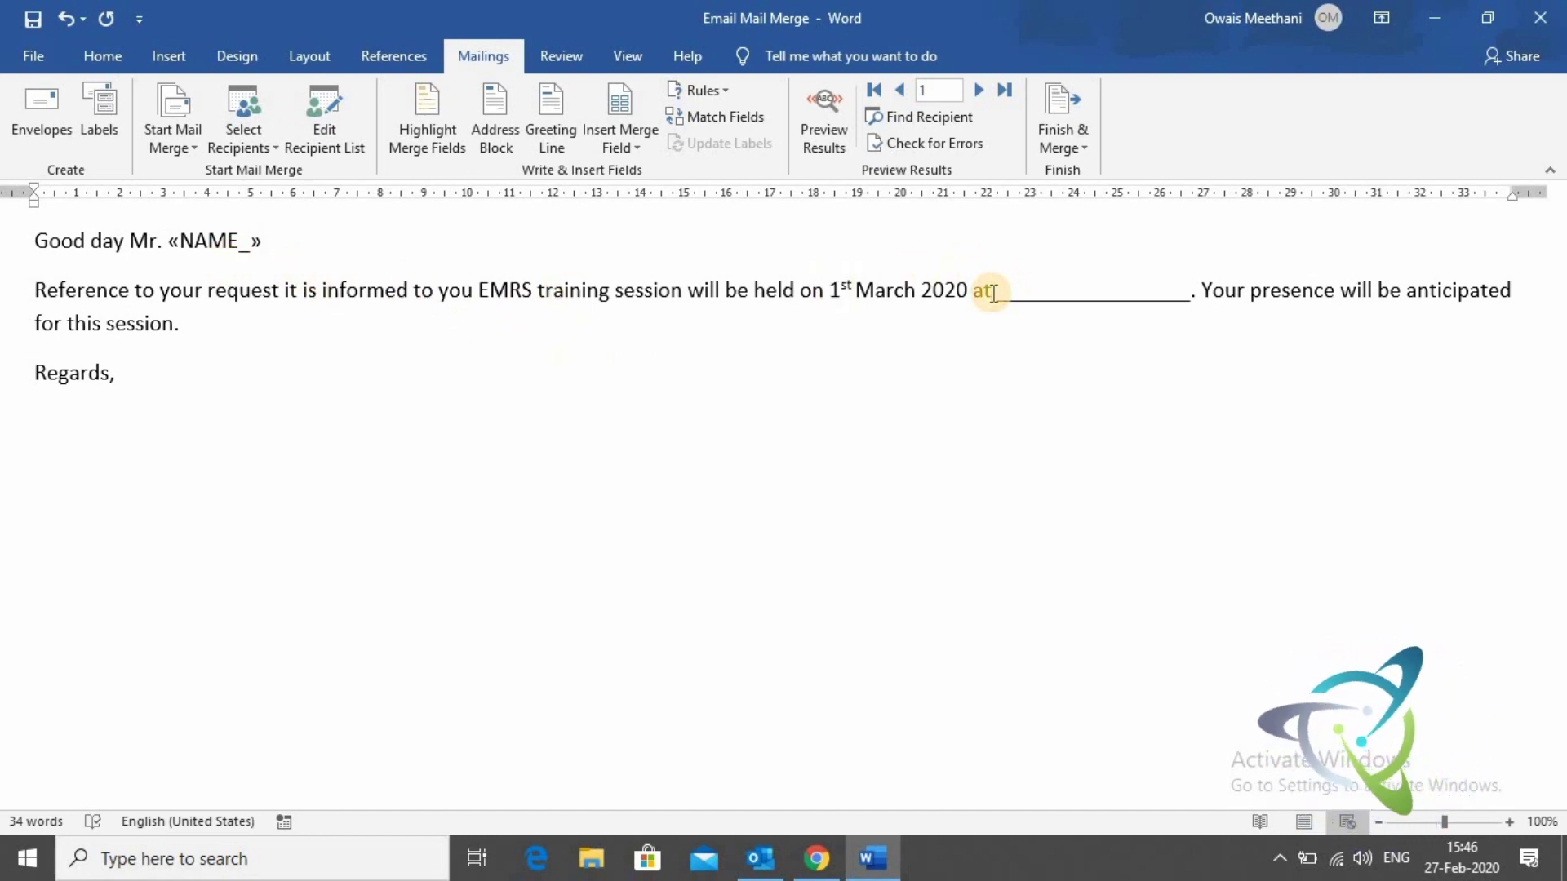
- Replace the blank line after "1st March 2020 at" with the VENUE_ merge field, keeping the full stop
left_click_drag(992, 291, 1039, 292)
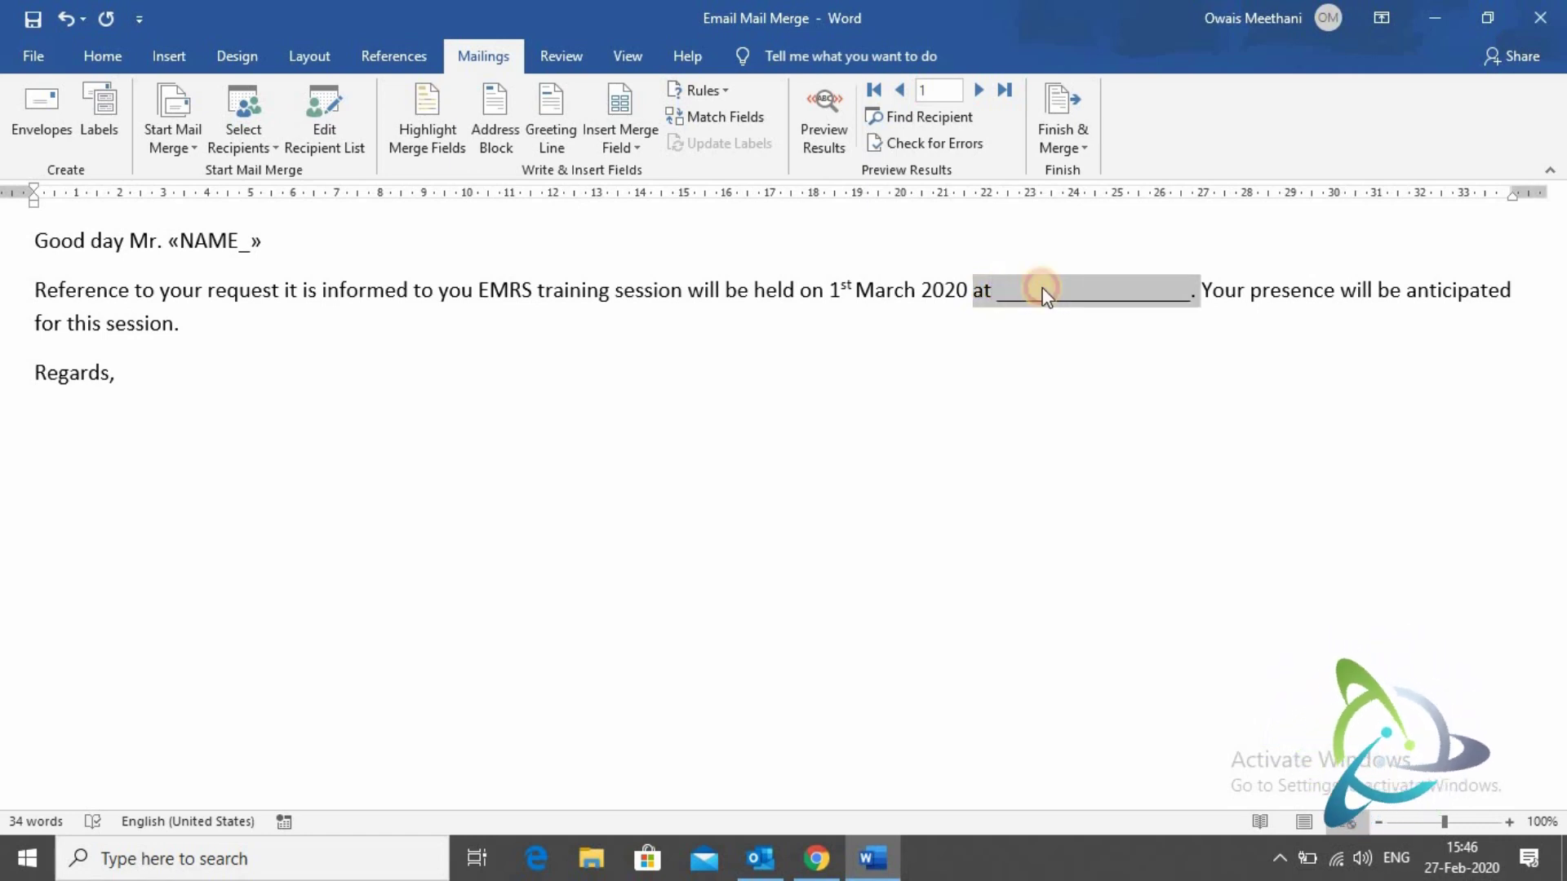
left_click(1192, 291)
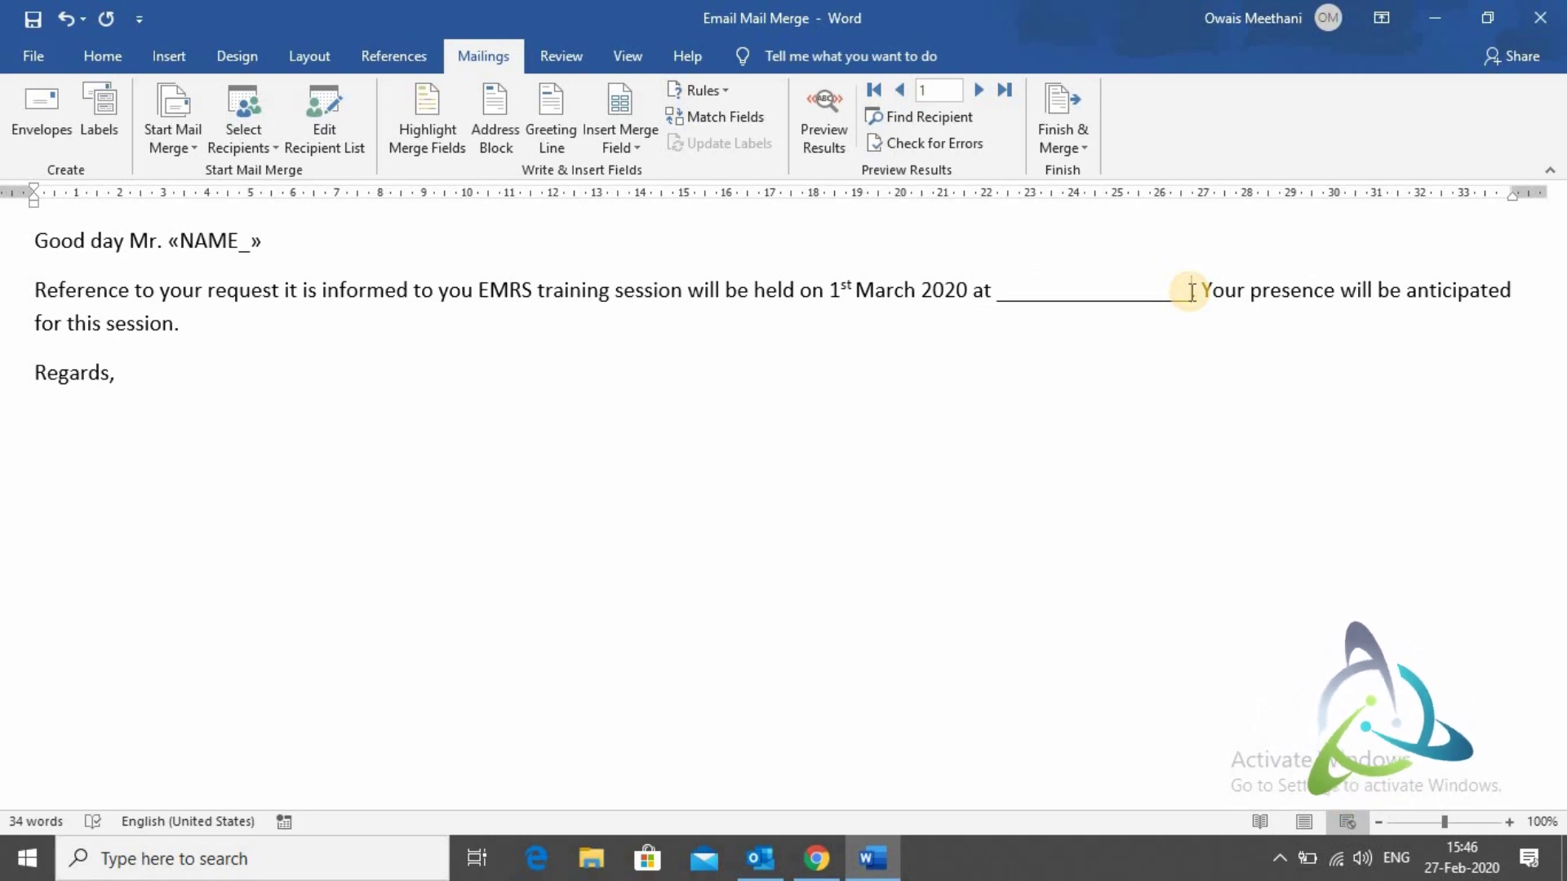
key("shift+Left")
key("shift+Left")
key("shift+Left")
key("shift+Left")
left_click(1191, 291)
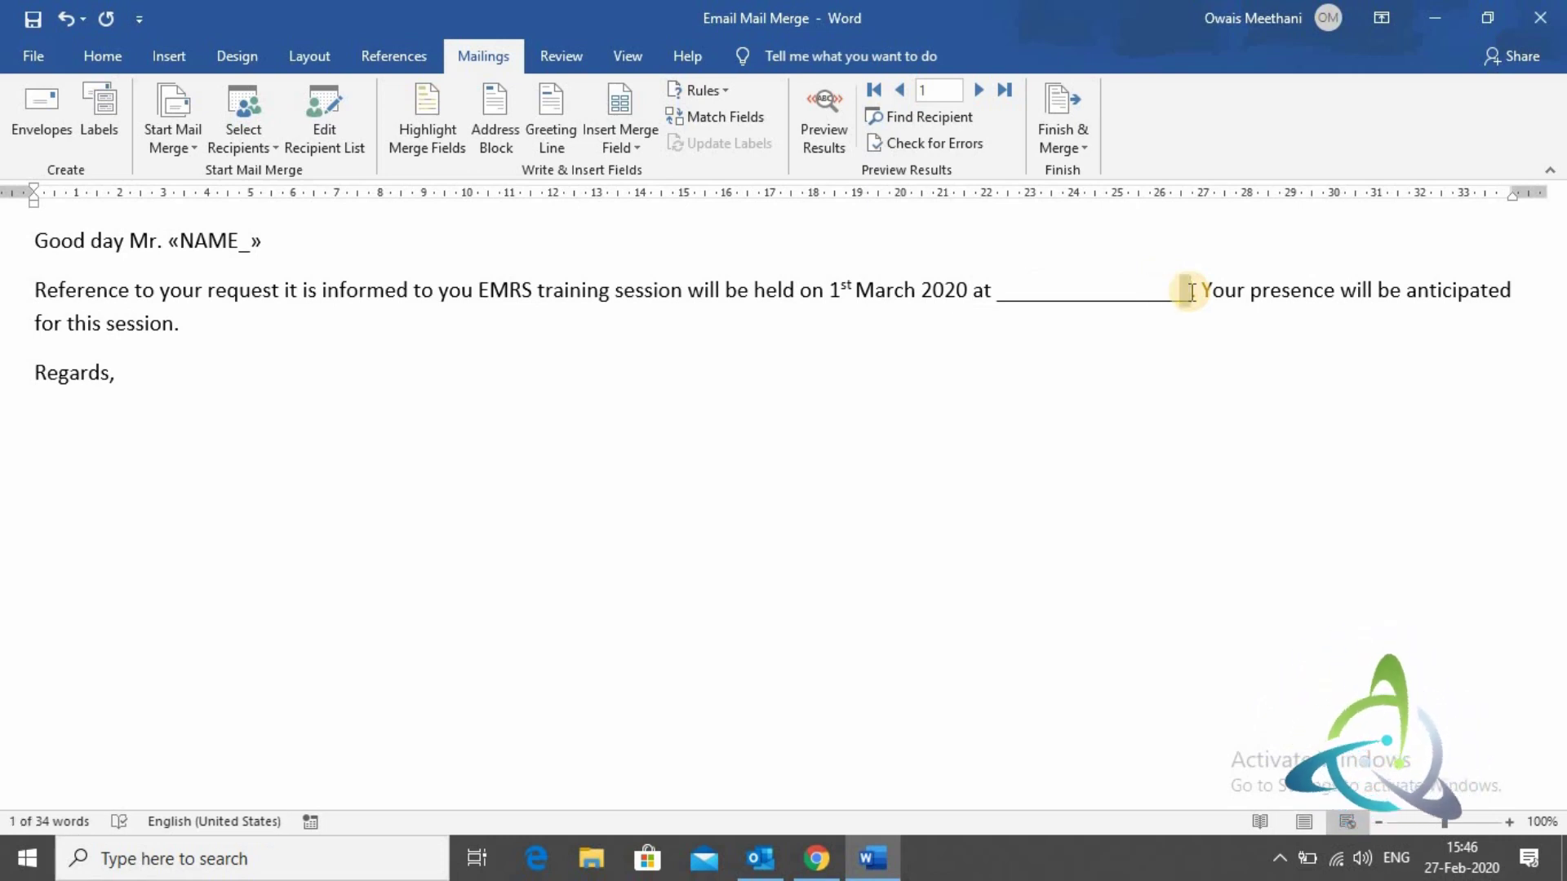
key("shift+Left")
key("shift+Left")
key("shift+Left")
key("shift+Left")
key("shift+Left")
key("shift+Left")
key("shift+Left")
key("shift+Left")
key("shift+Left")
key("shift+Left")
key("shift+Left")
key("shift+Left")
key("shift+Left")
key("shift+Left")
key("shift+Left")
key("shift+Left")
key("shift+Left")
key("shift+Left")
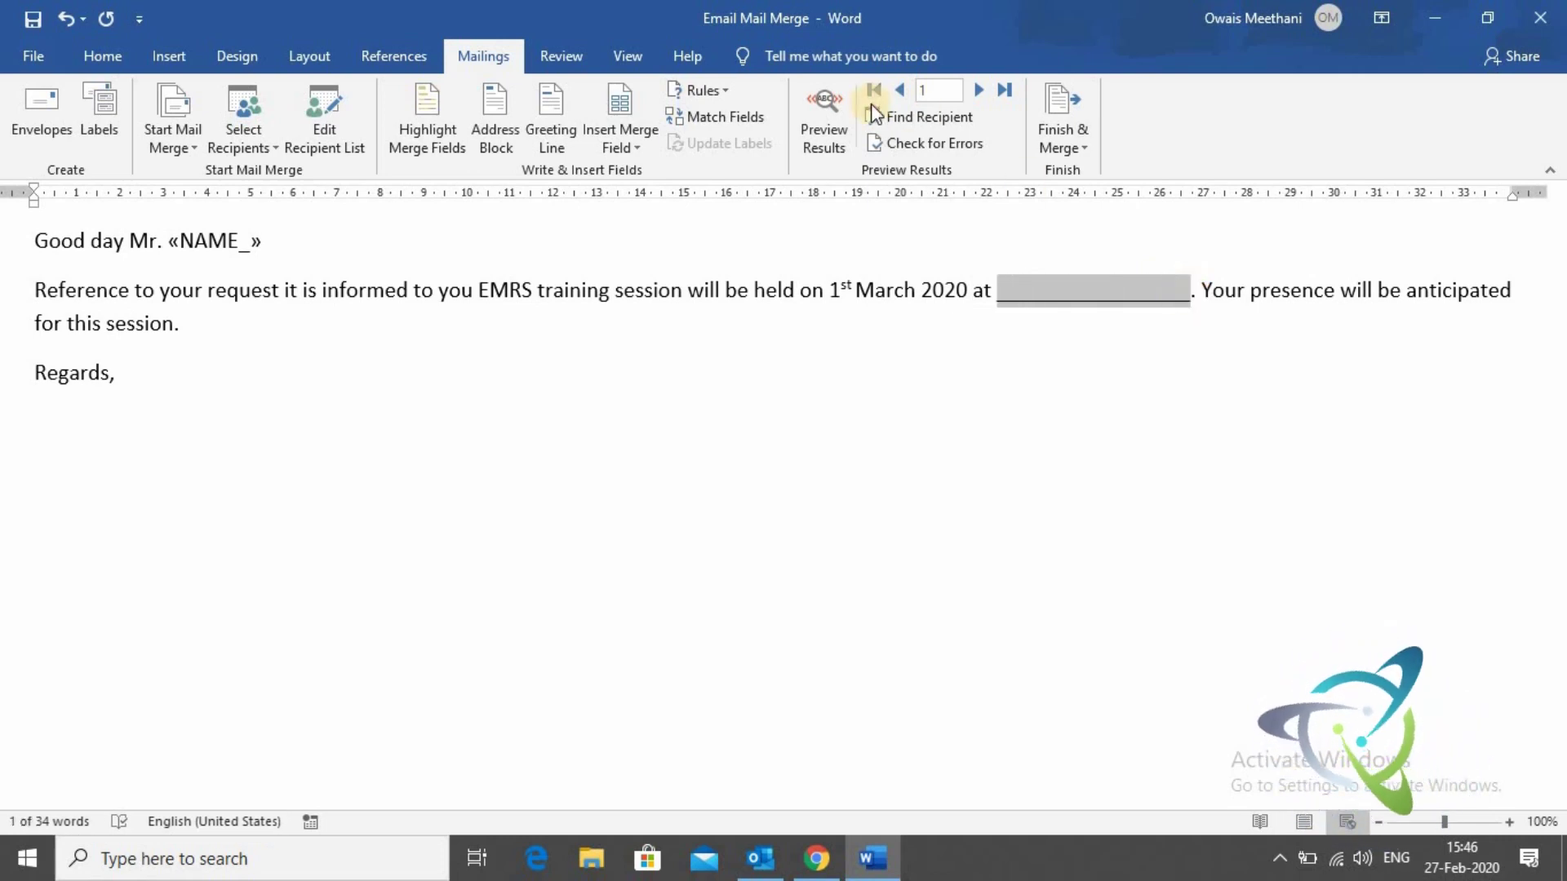
left_click(638, 148)
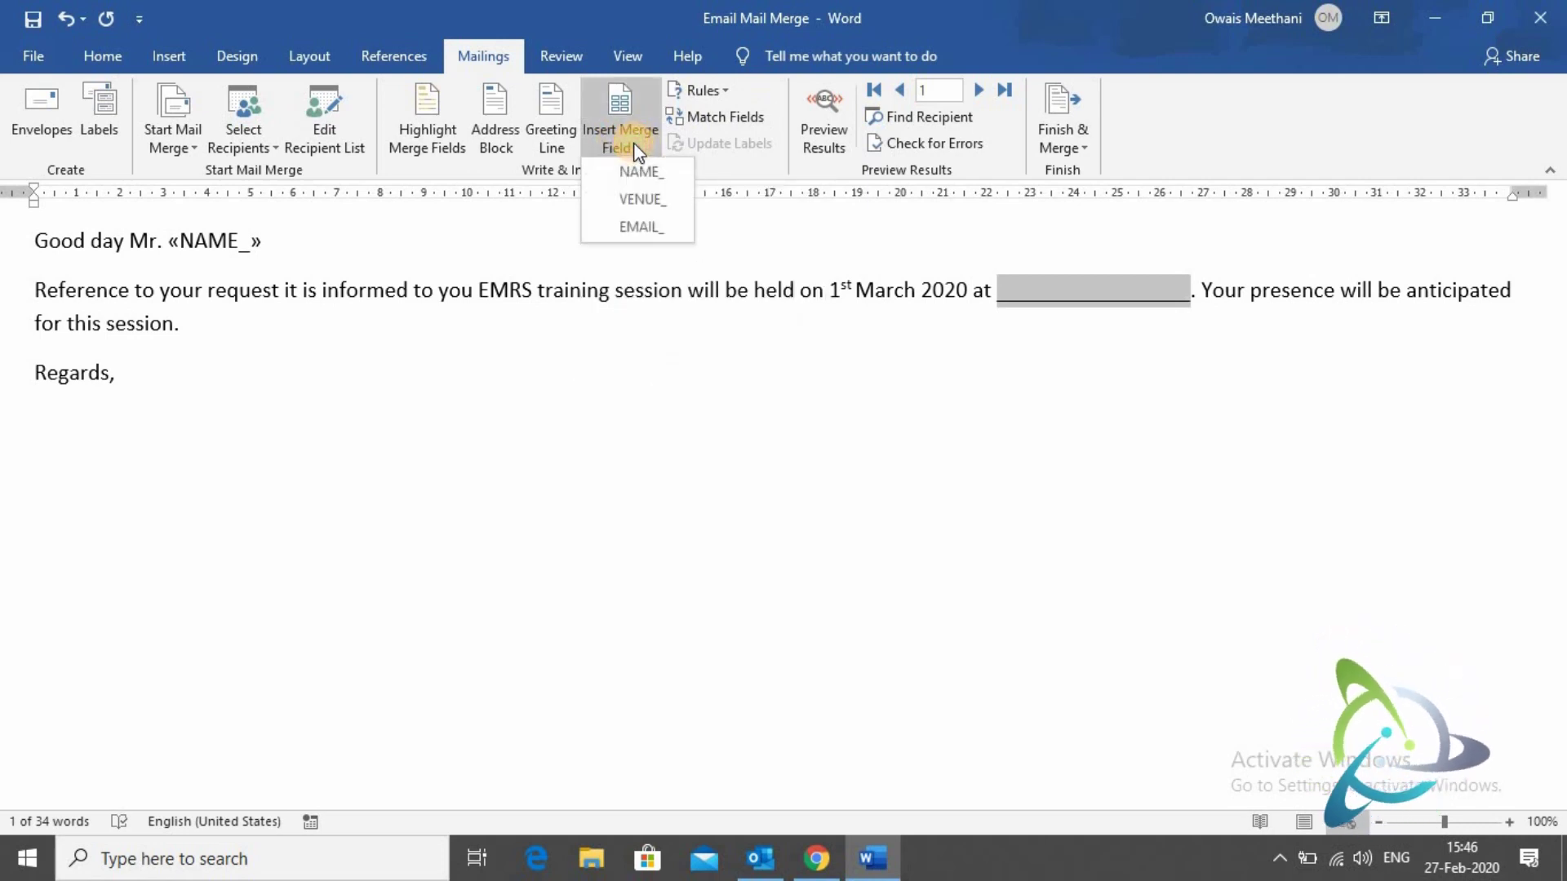
left_click(634, 199)
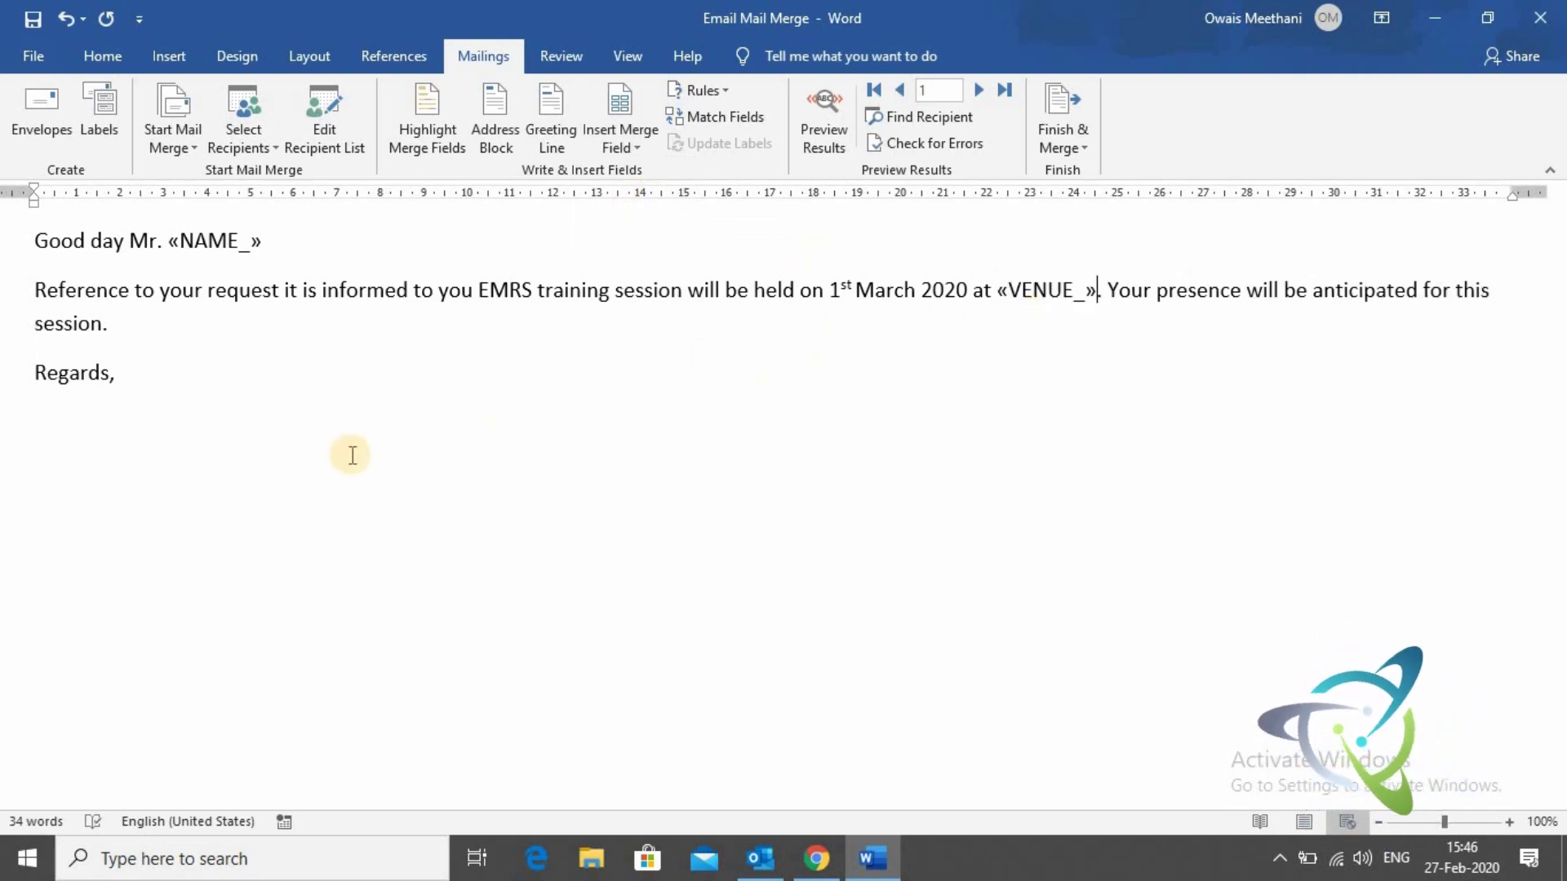
left_click(125, 395)
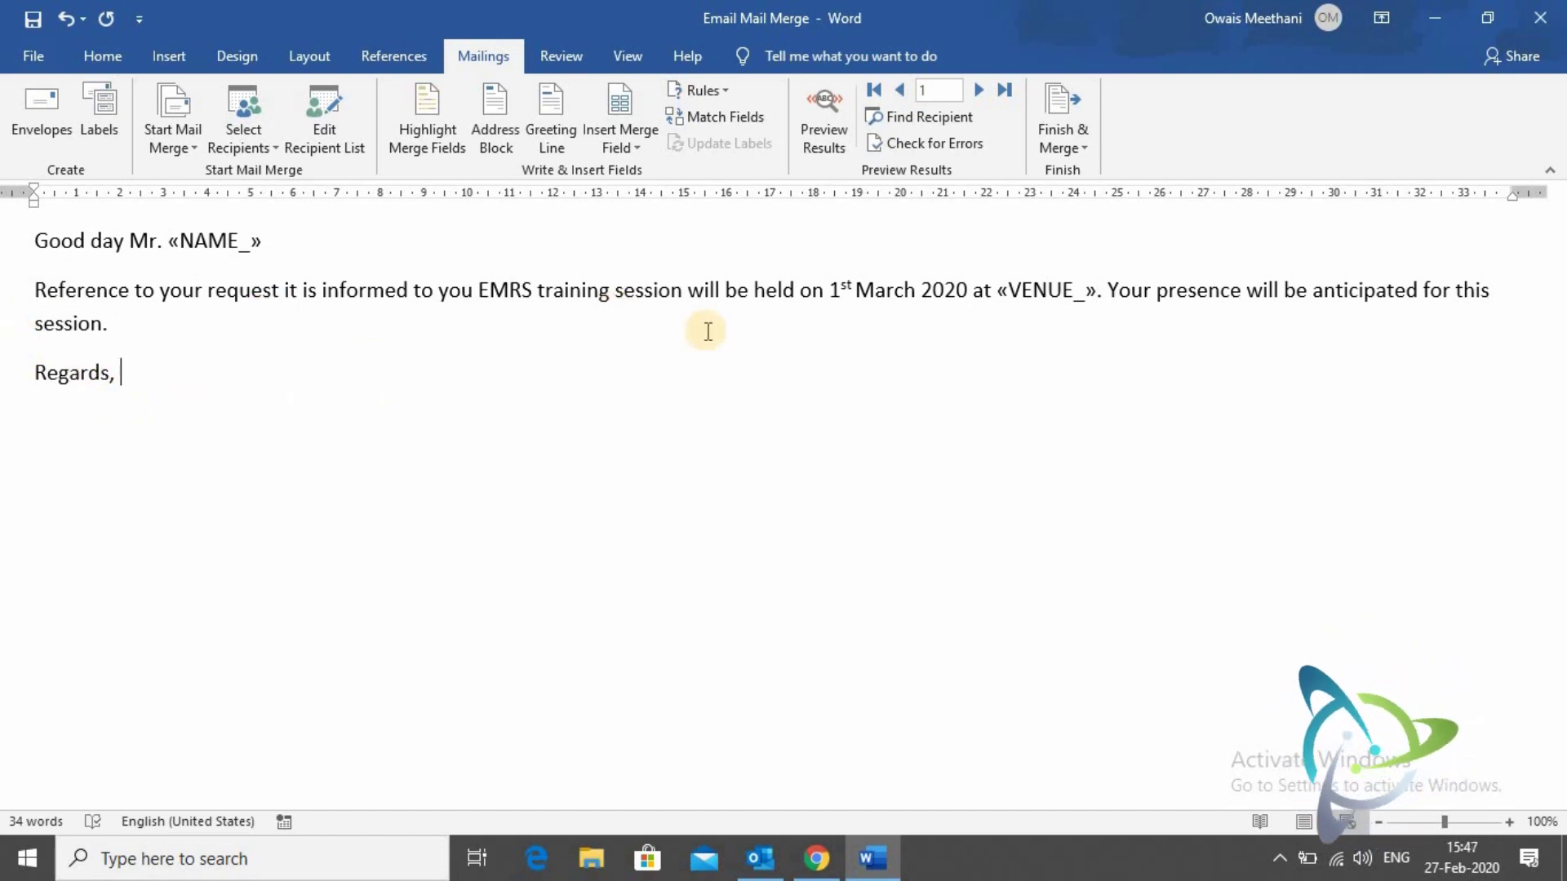
- Preview the merged results and browse the recipient letters from record 1 through record 8
left_click(827, 106)
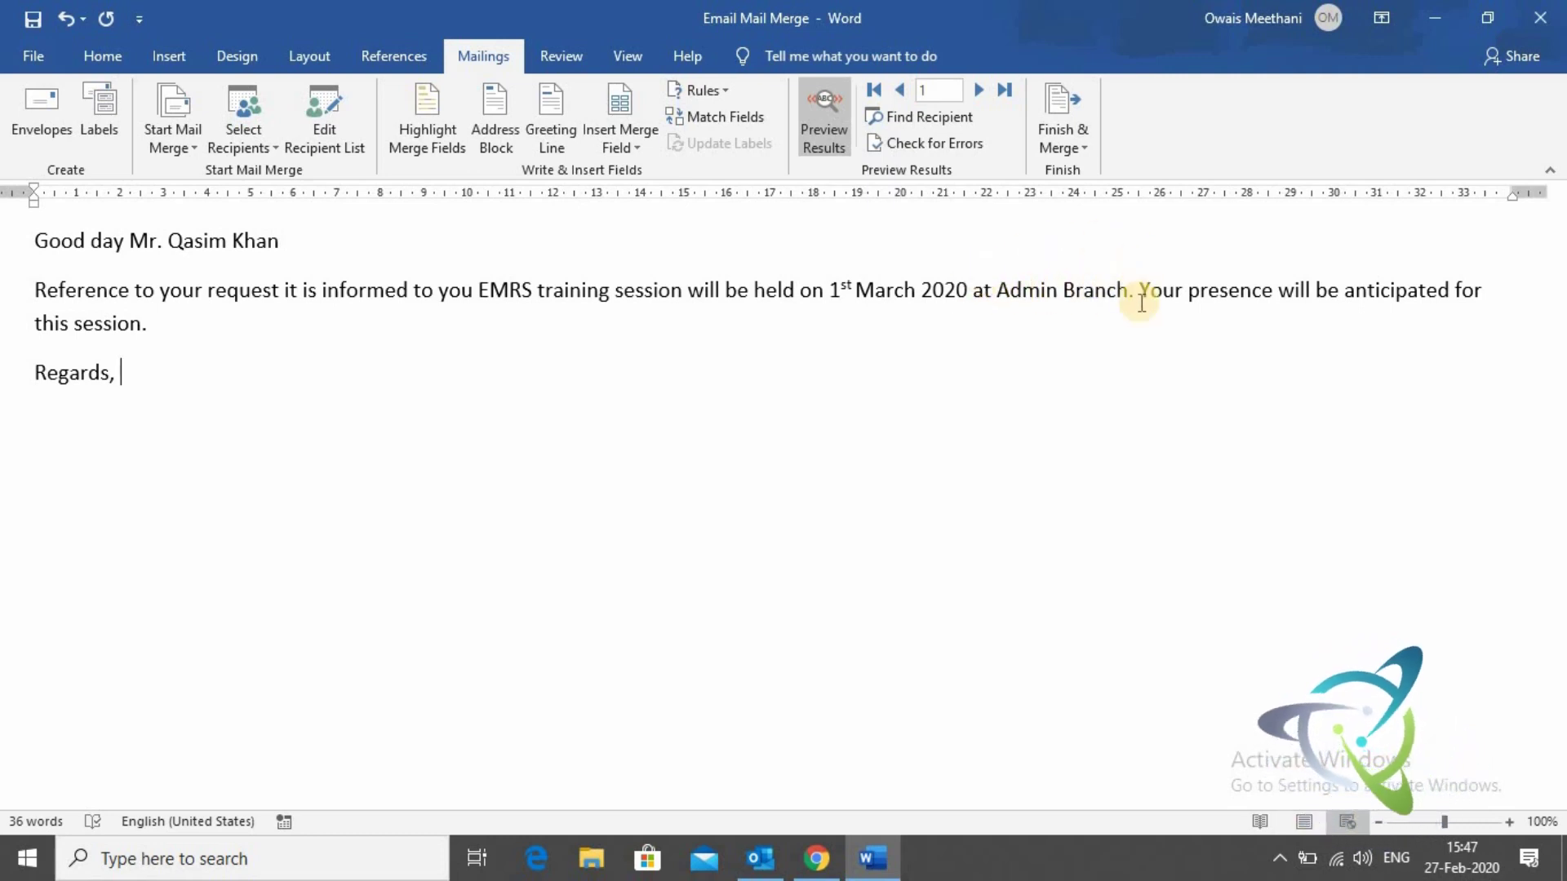
left_click(978, 90)
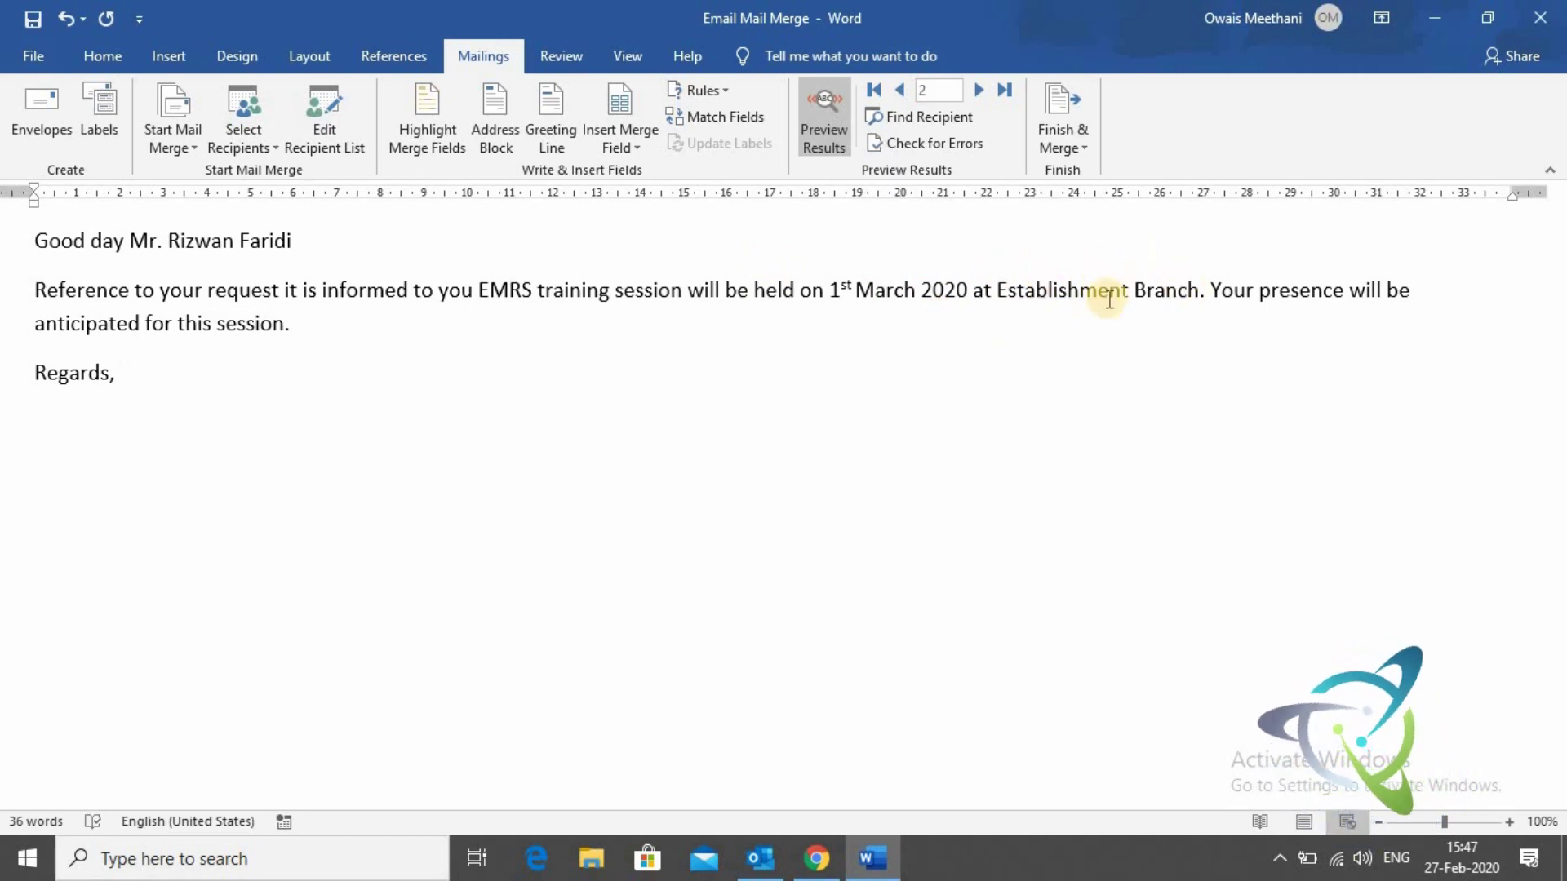
left_click(979, 90)
left_click(977, 91)
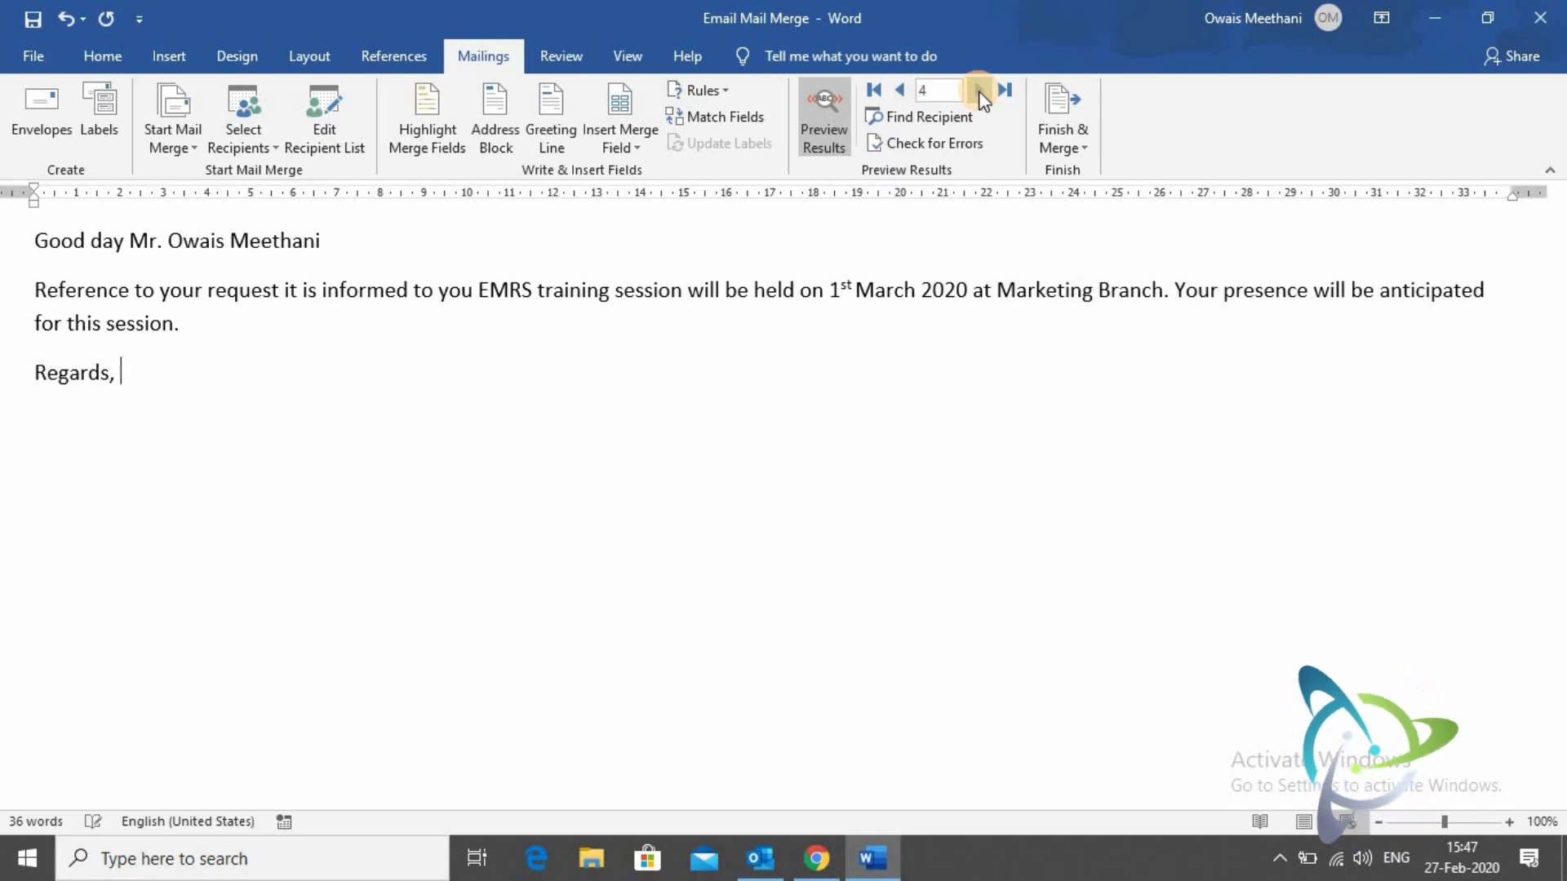
left_click(978, 91)
left_click(977, 91)
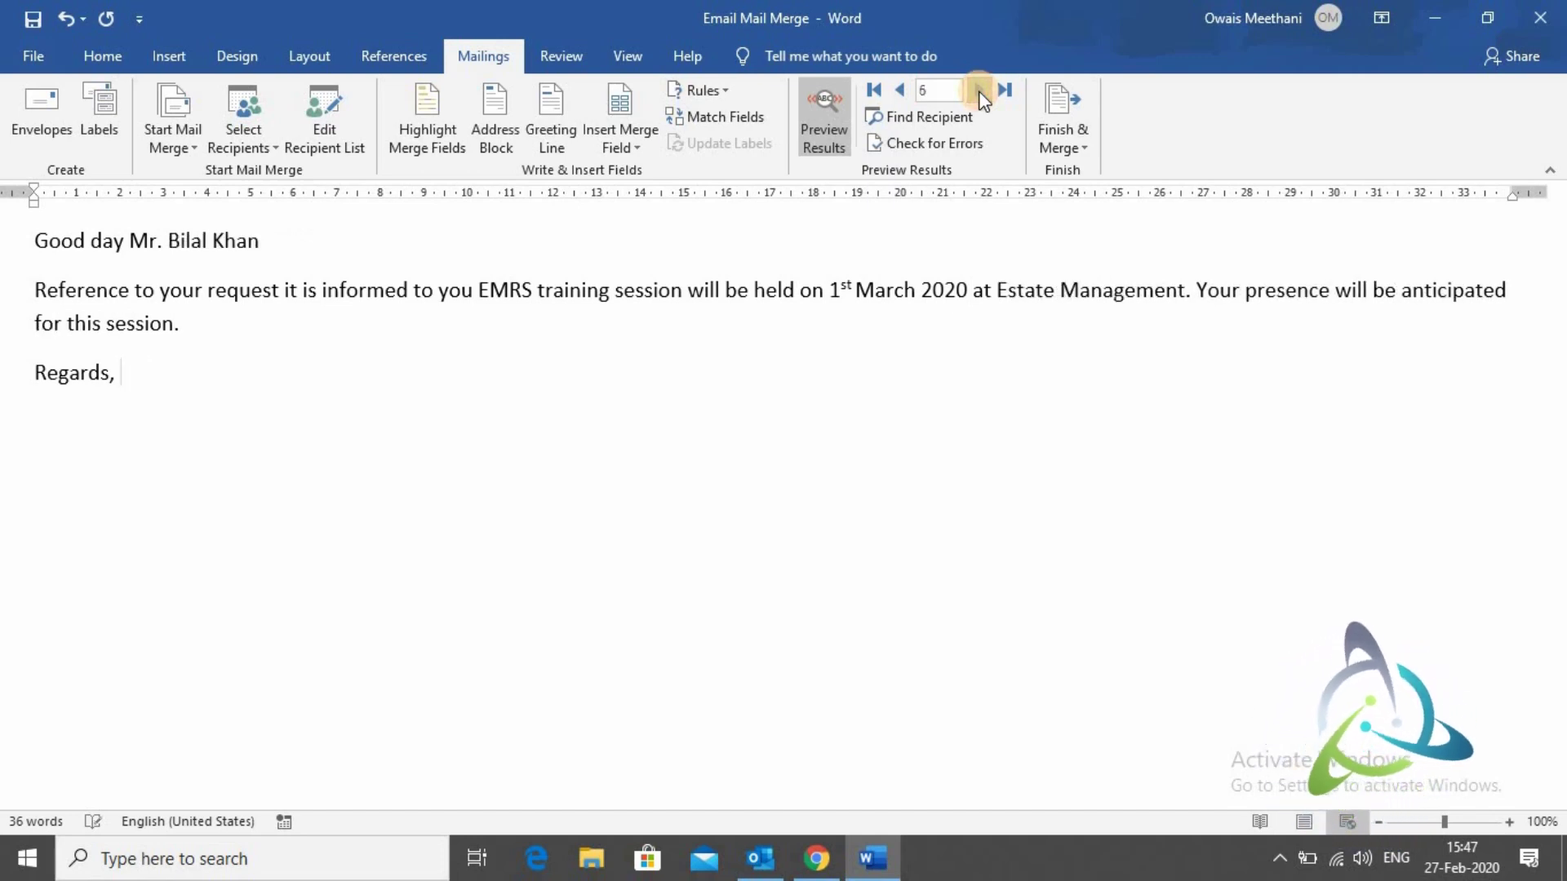
left_click(978, 91)
left_click(978, 90)
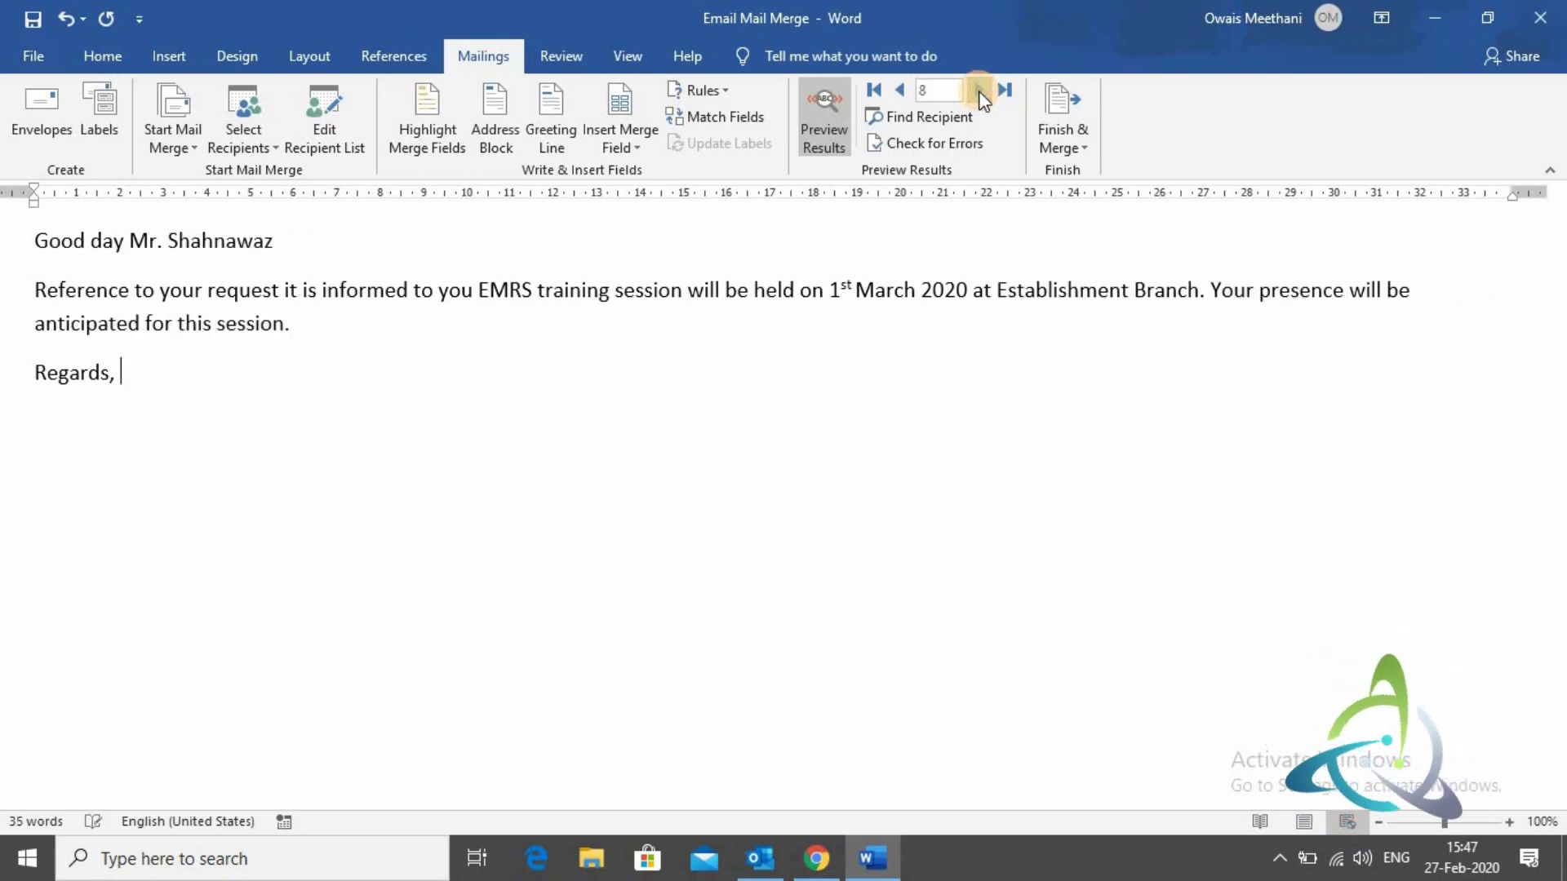
left_click(745, 406)
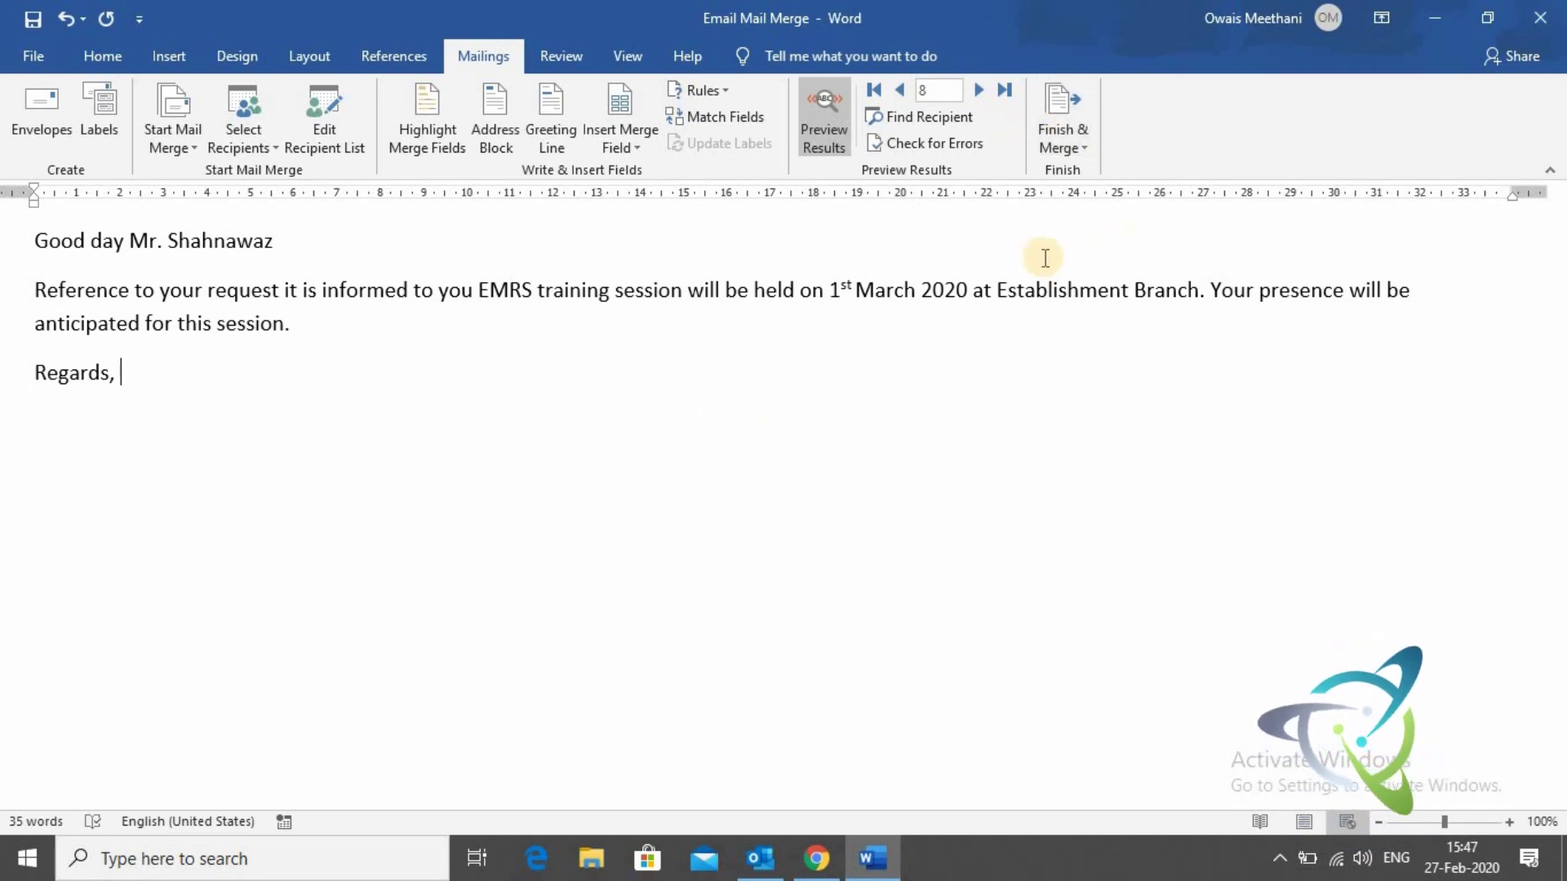
- Set up merging to e-mail messages with EMAIL_ as the To field, the subject line INVITATION and all records selected
left_click(1062, 106)
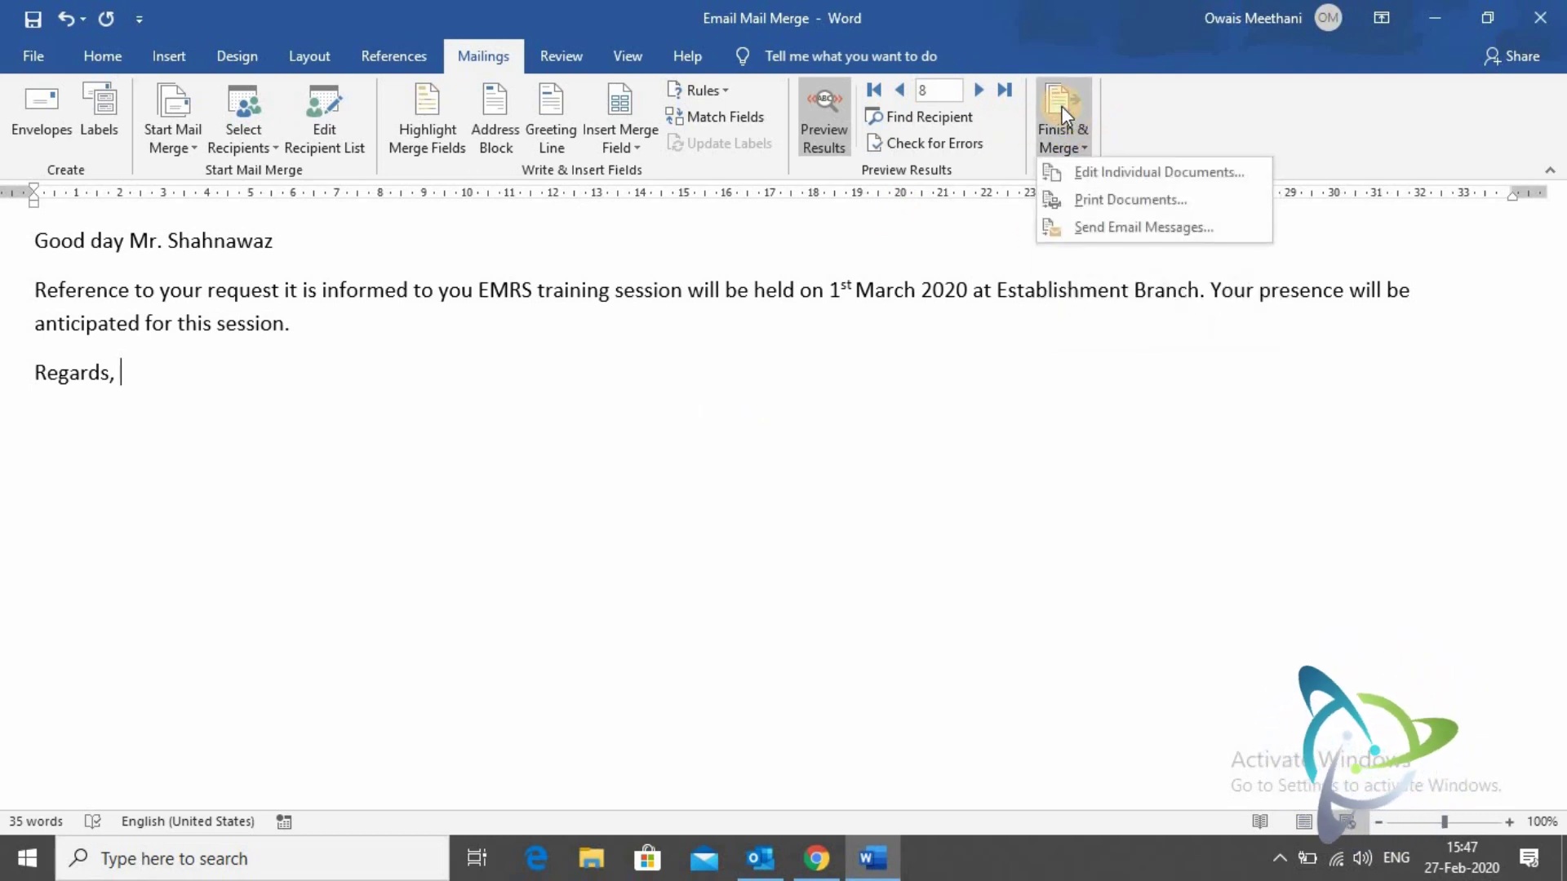
left_click(1099, 225)
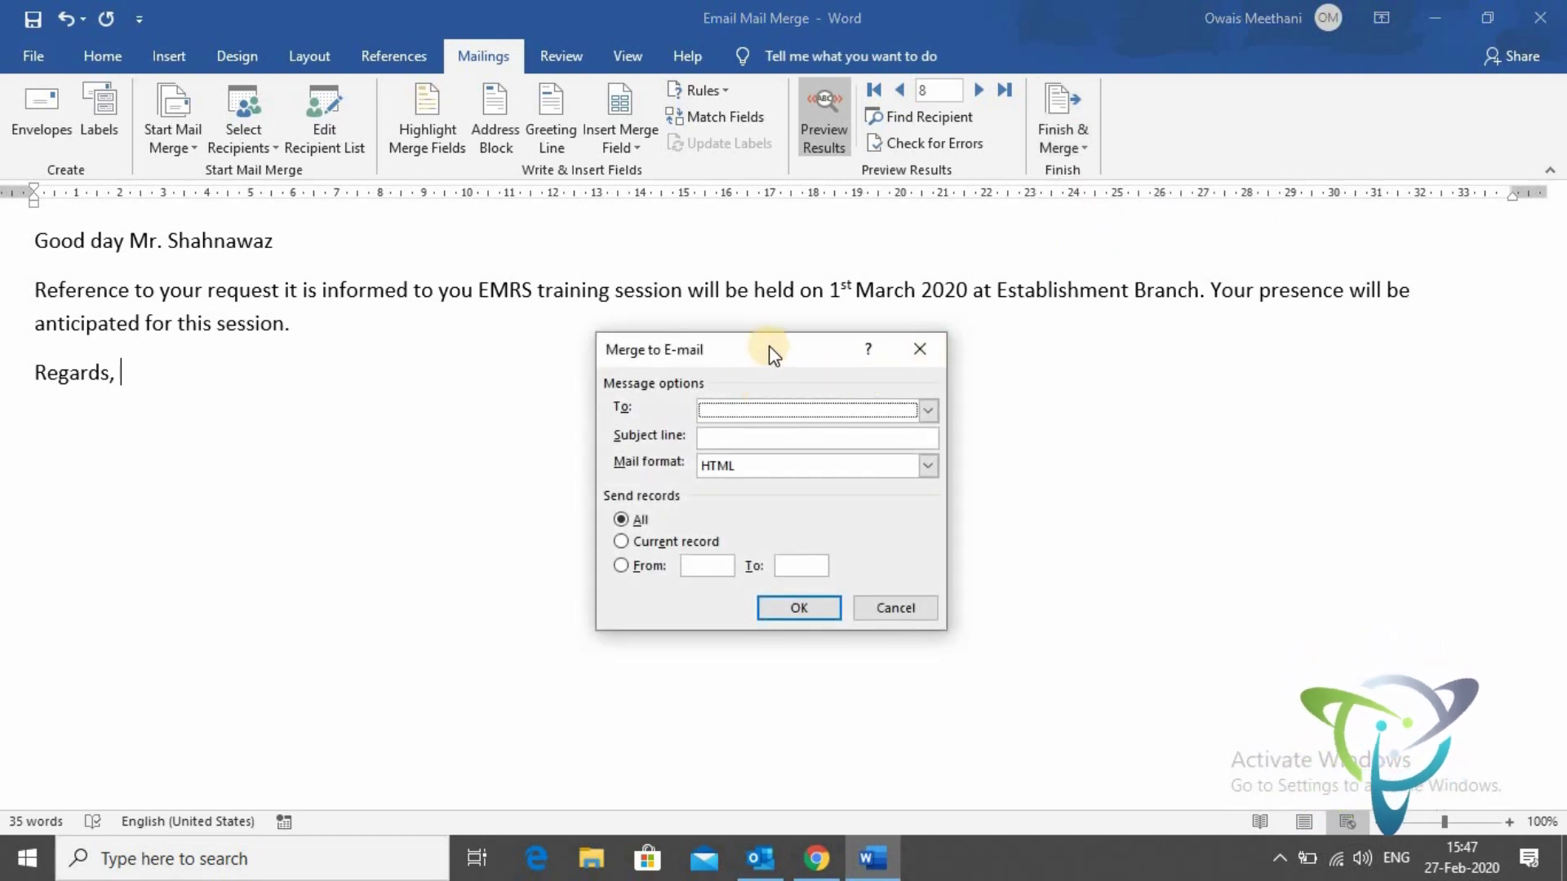
left_click_drag(769, 345, 702, 274)
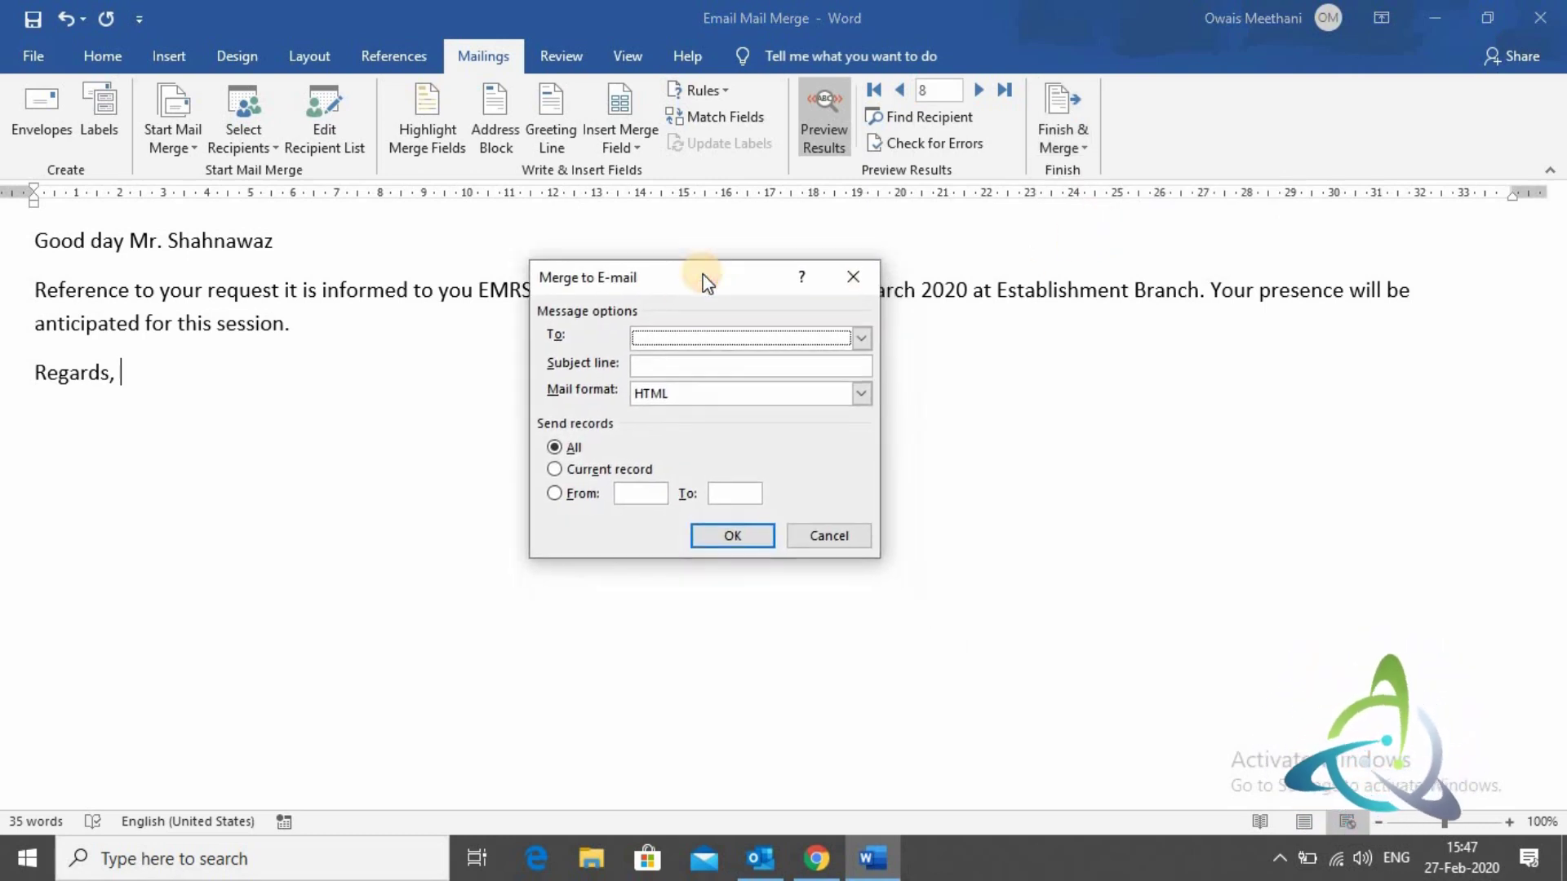
left_click(684, 341)
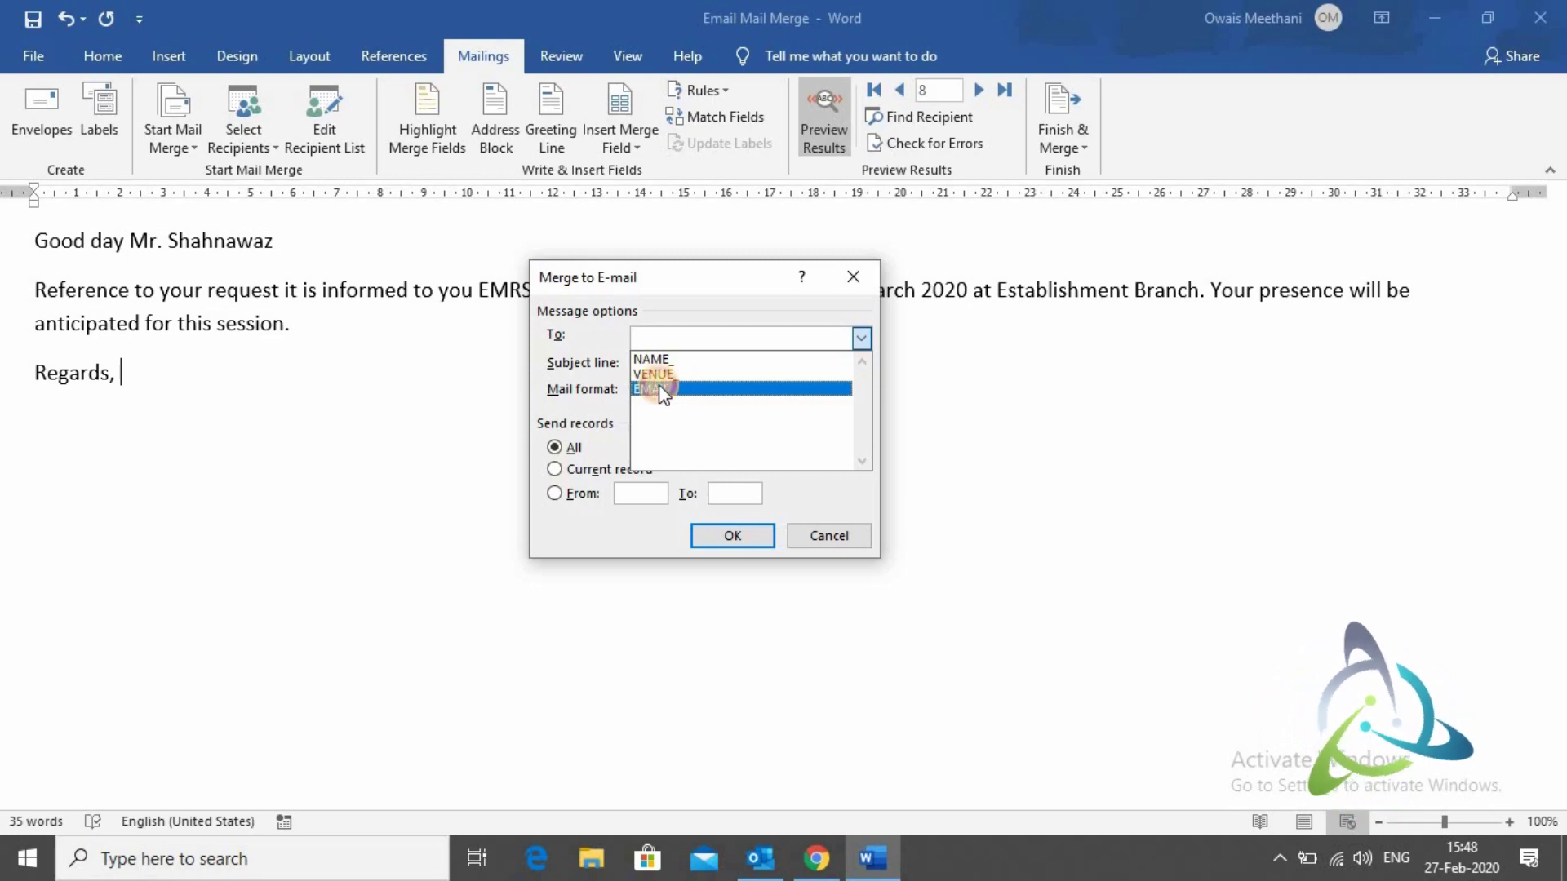
left_click(659, 386)
left_click(673, 368)
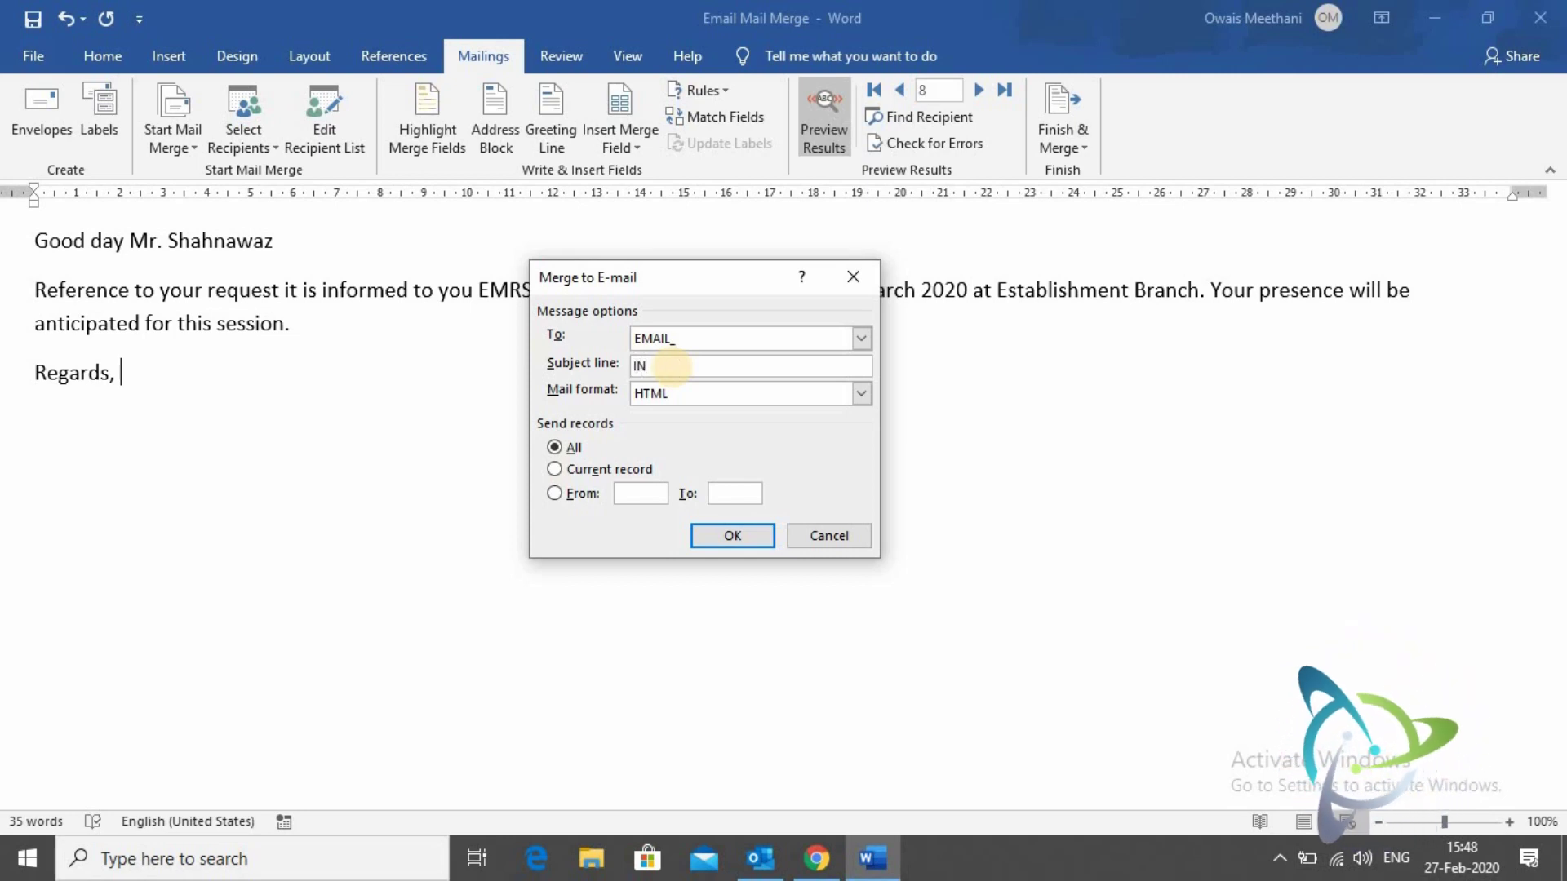
type("INVITATIOIN")
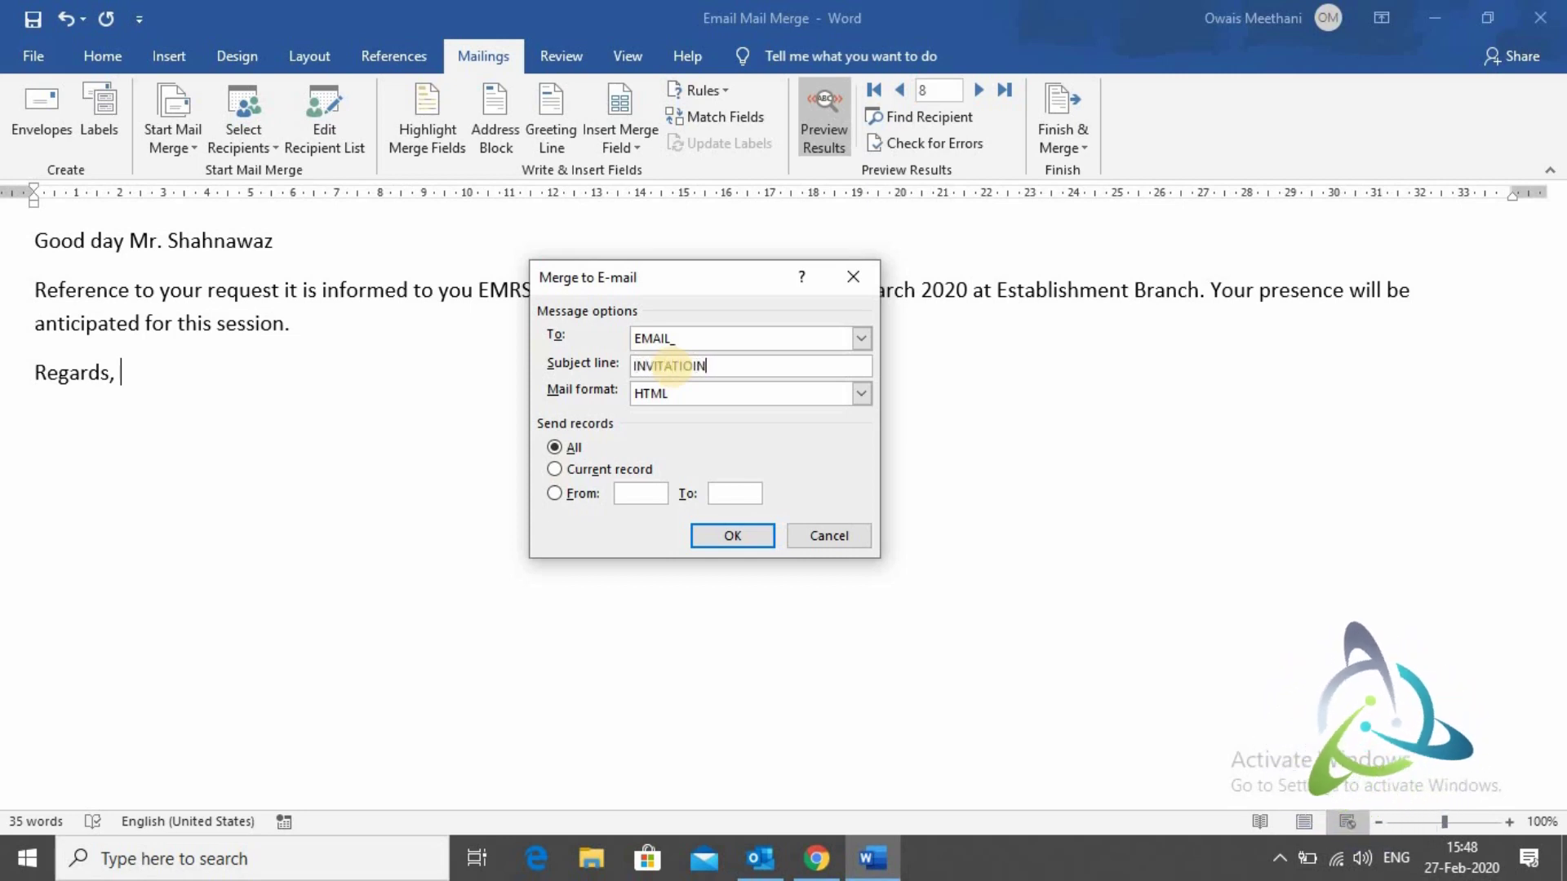
key("BackSpace")
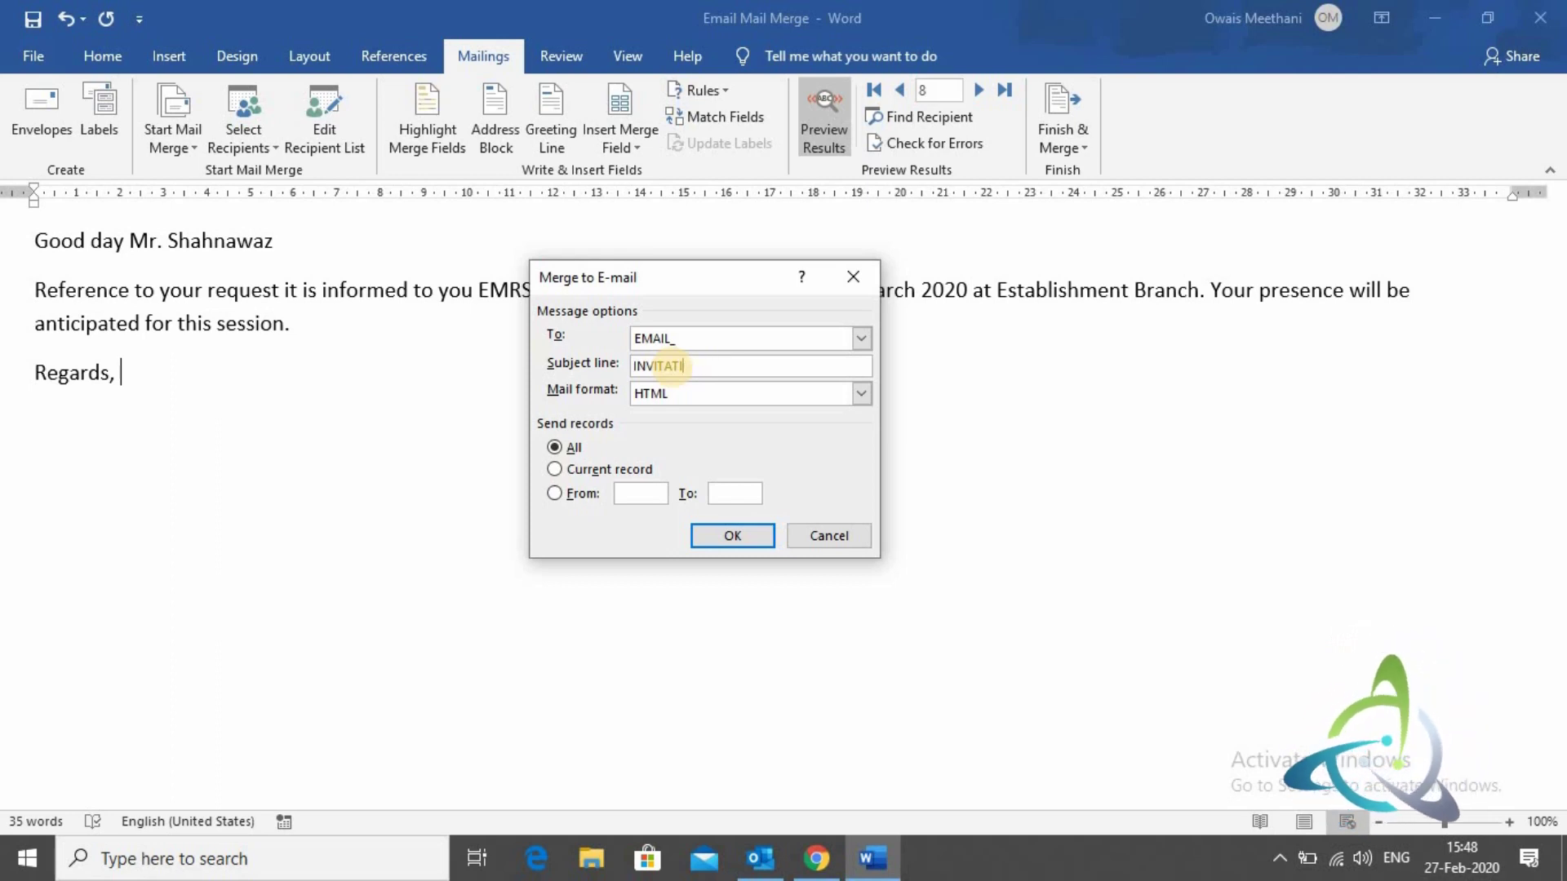
type("ON")
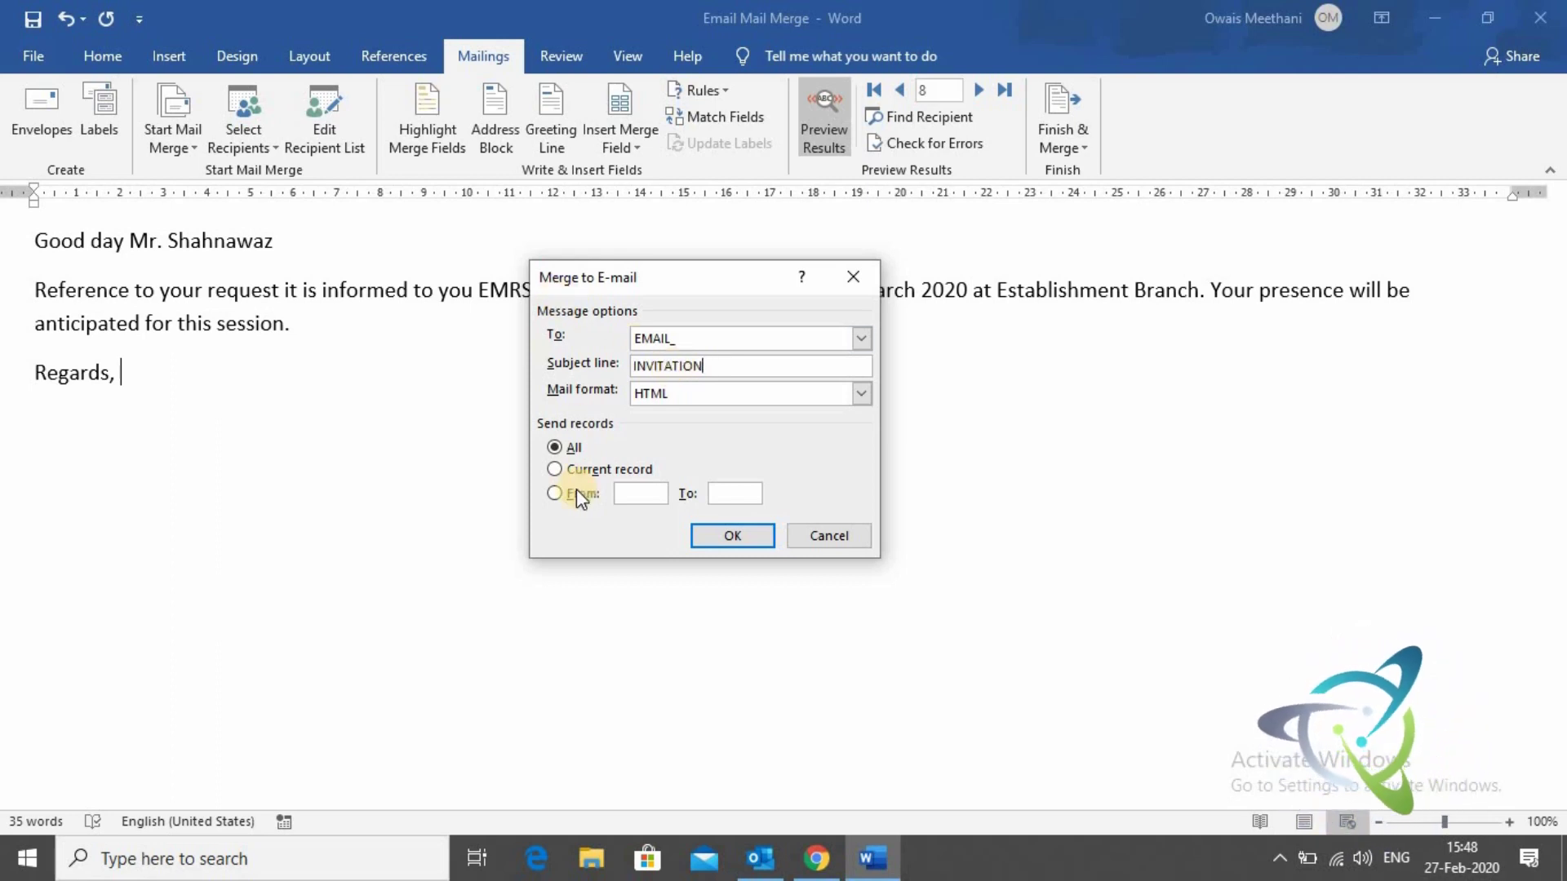
left_click(554, 448)
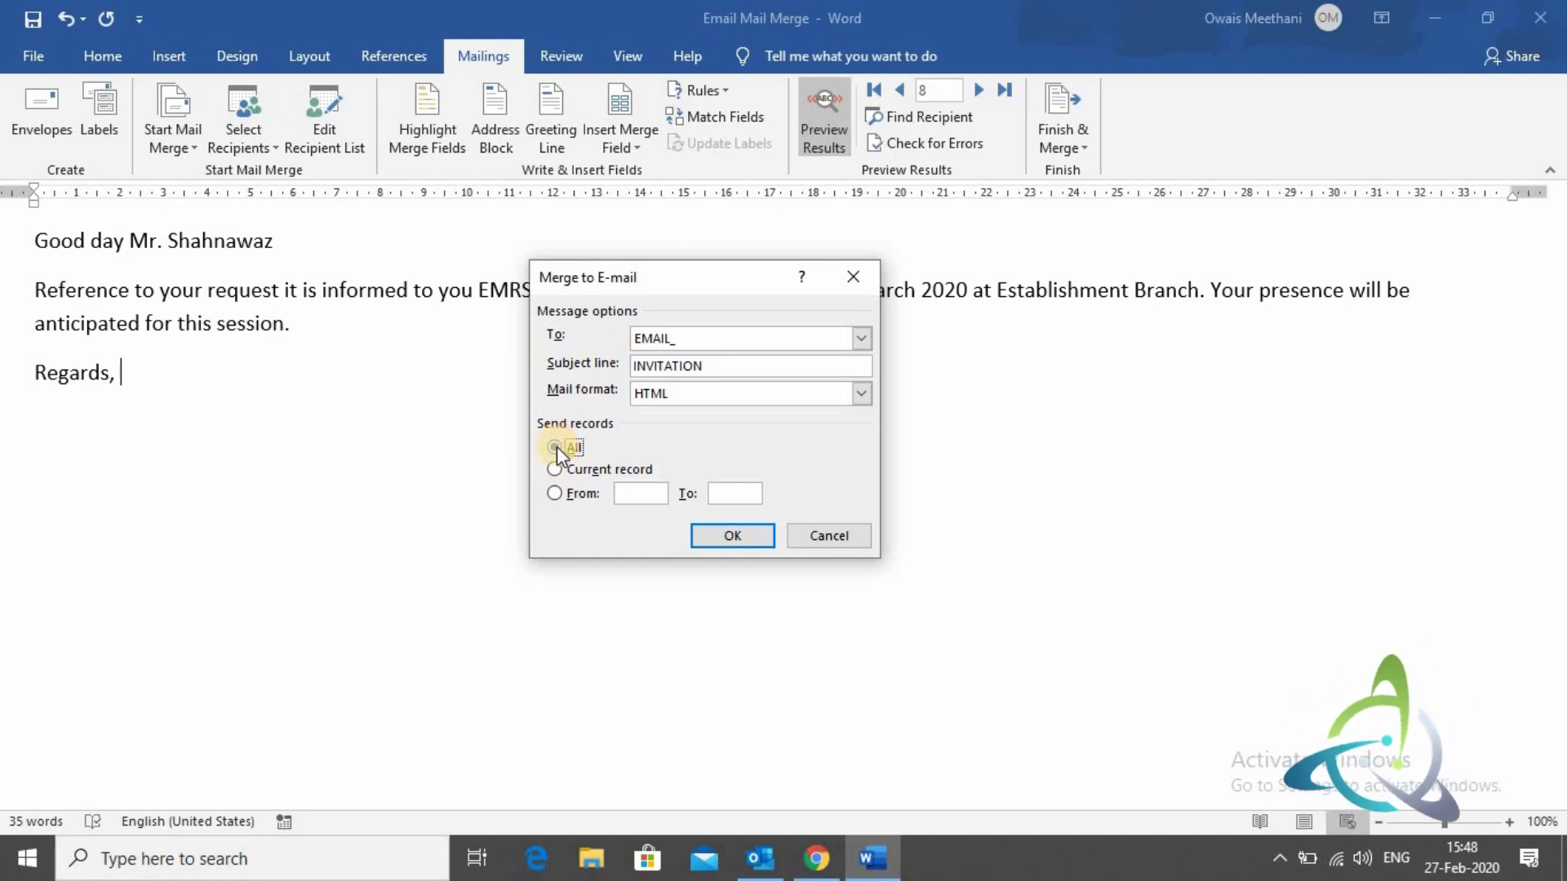
- Try restricting the records to send to the range from 3 to 8, and clear the range again
left_click(554, 494)
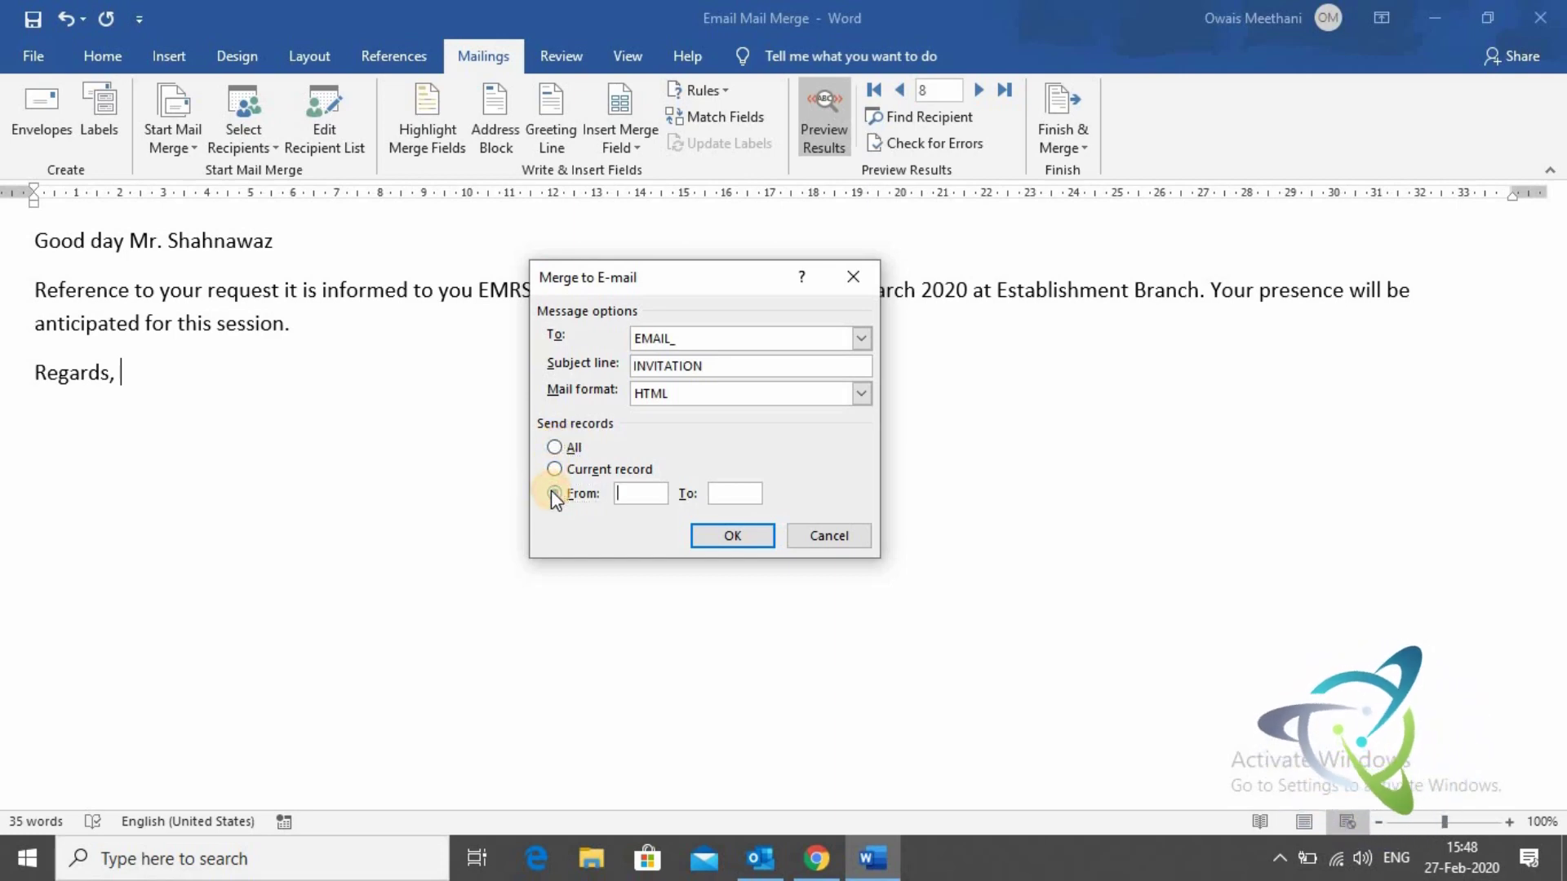
left_click(638, 492)
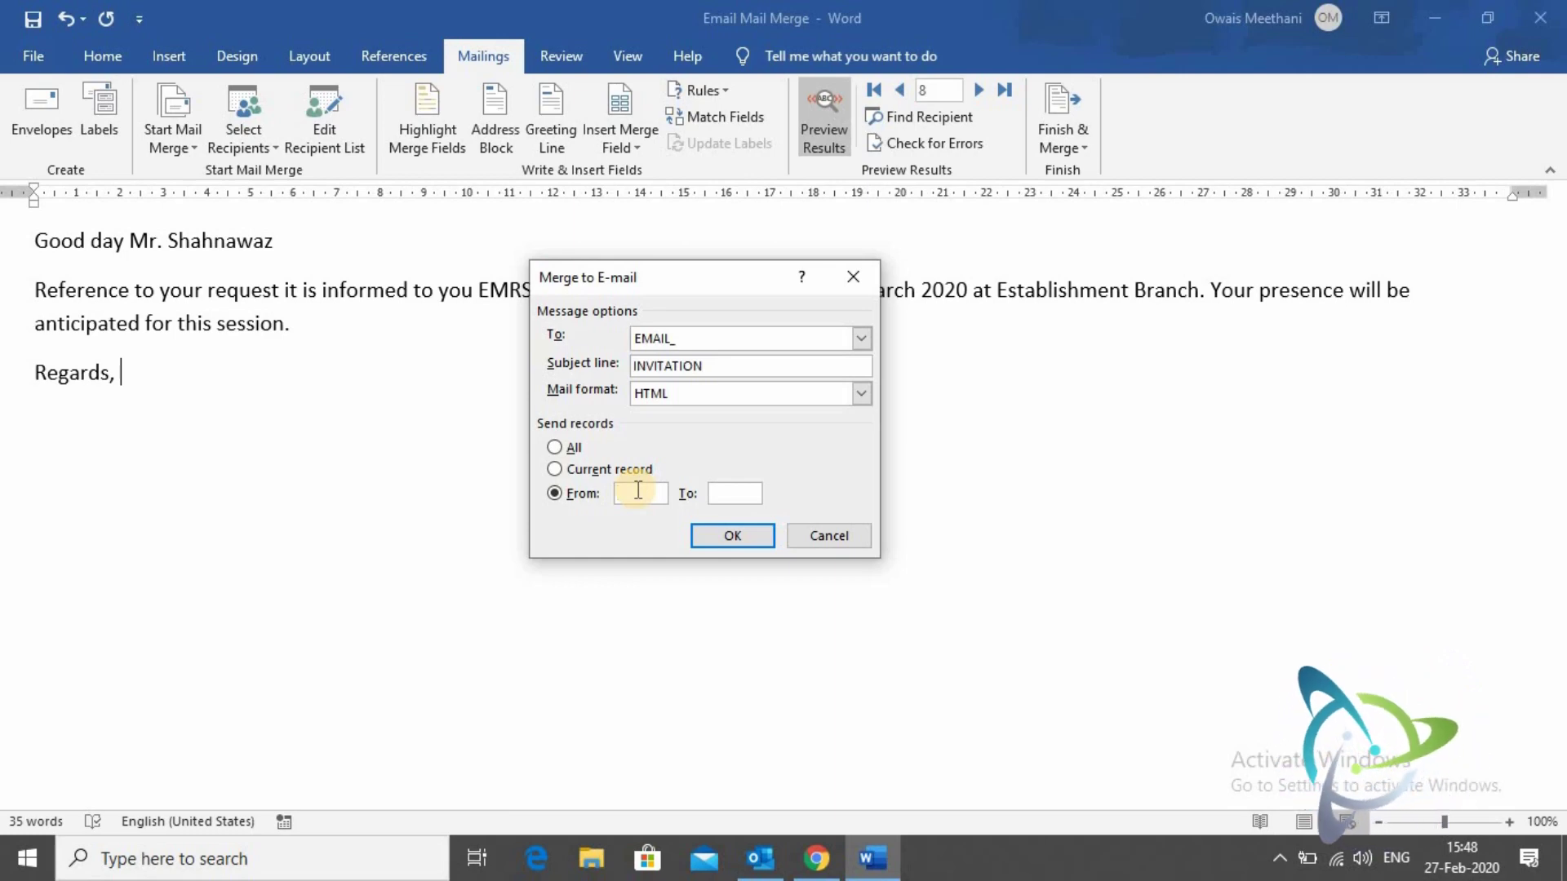
type("3")
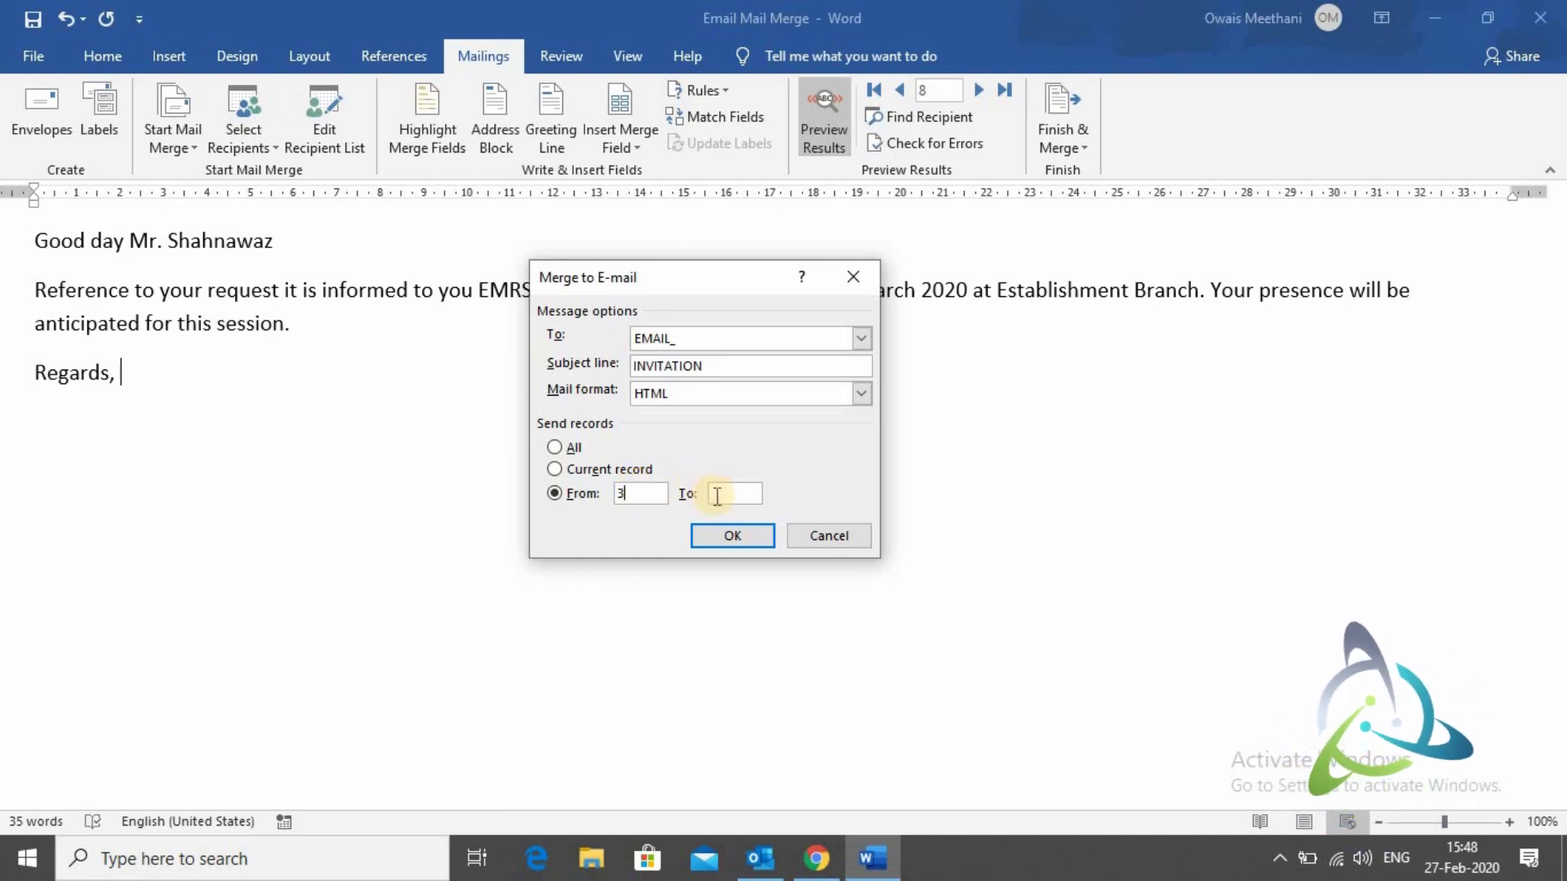
left_click(727, 494)
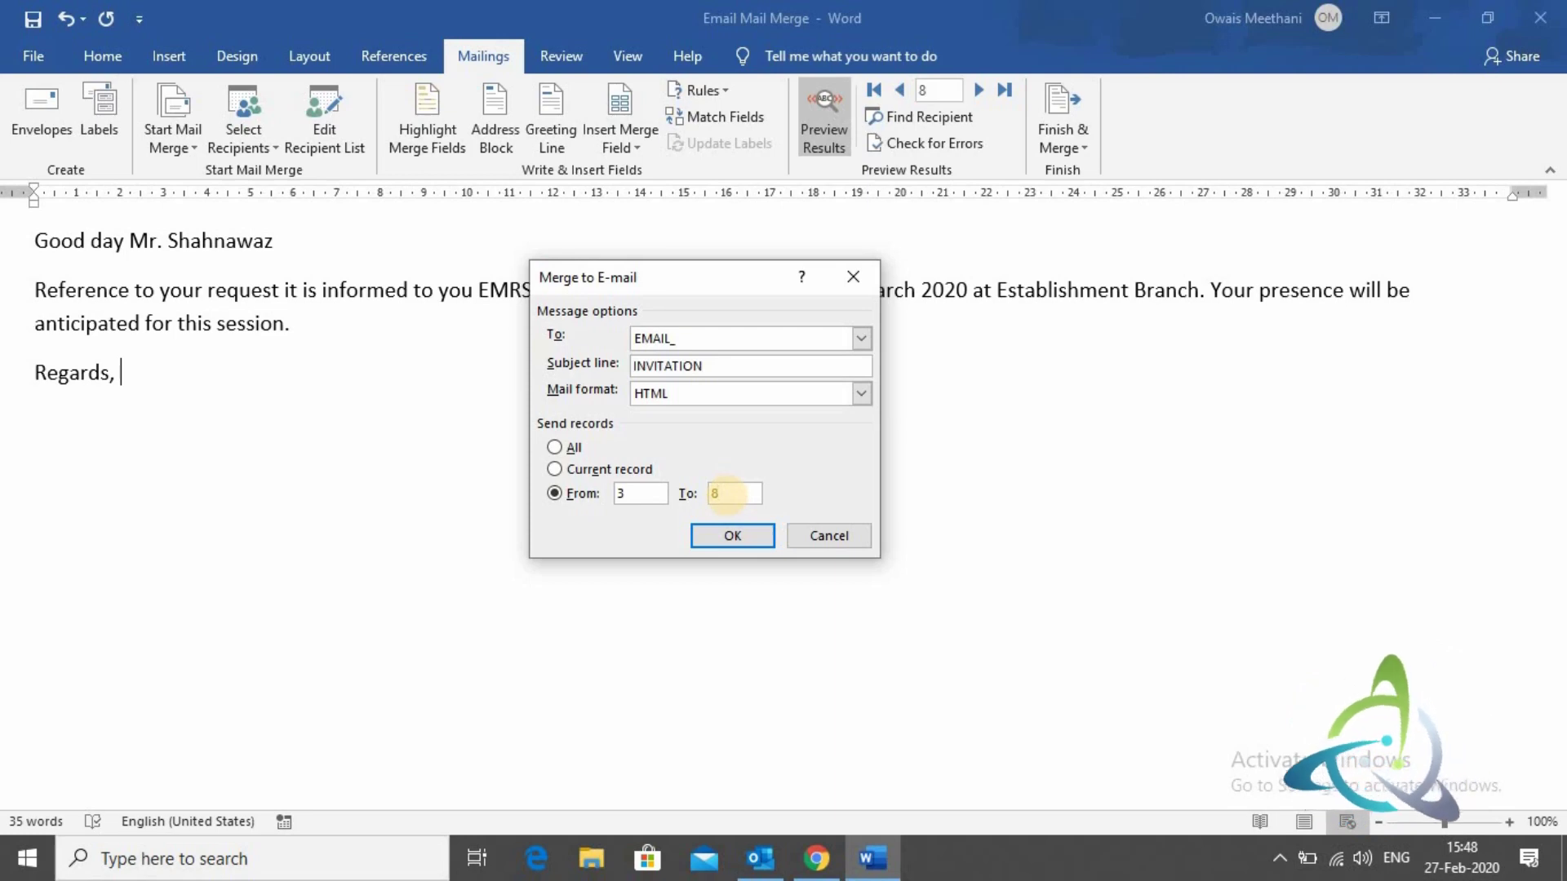
type("8")
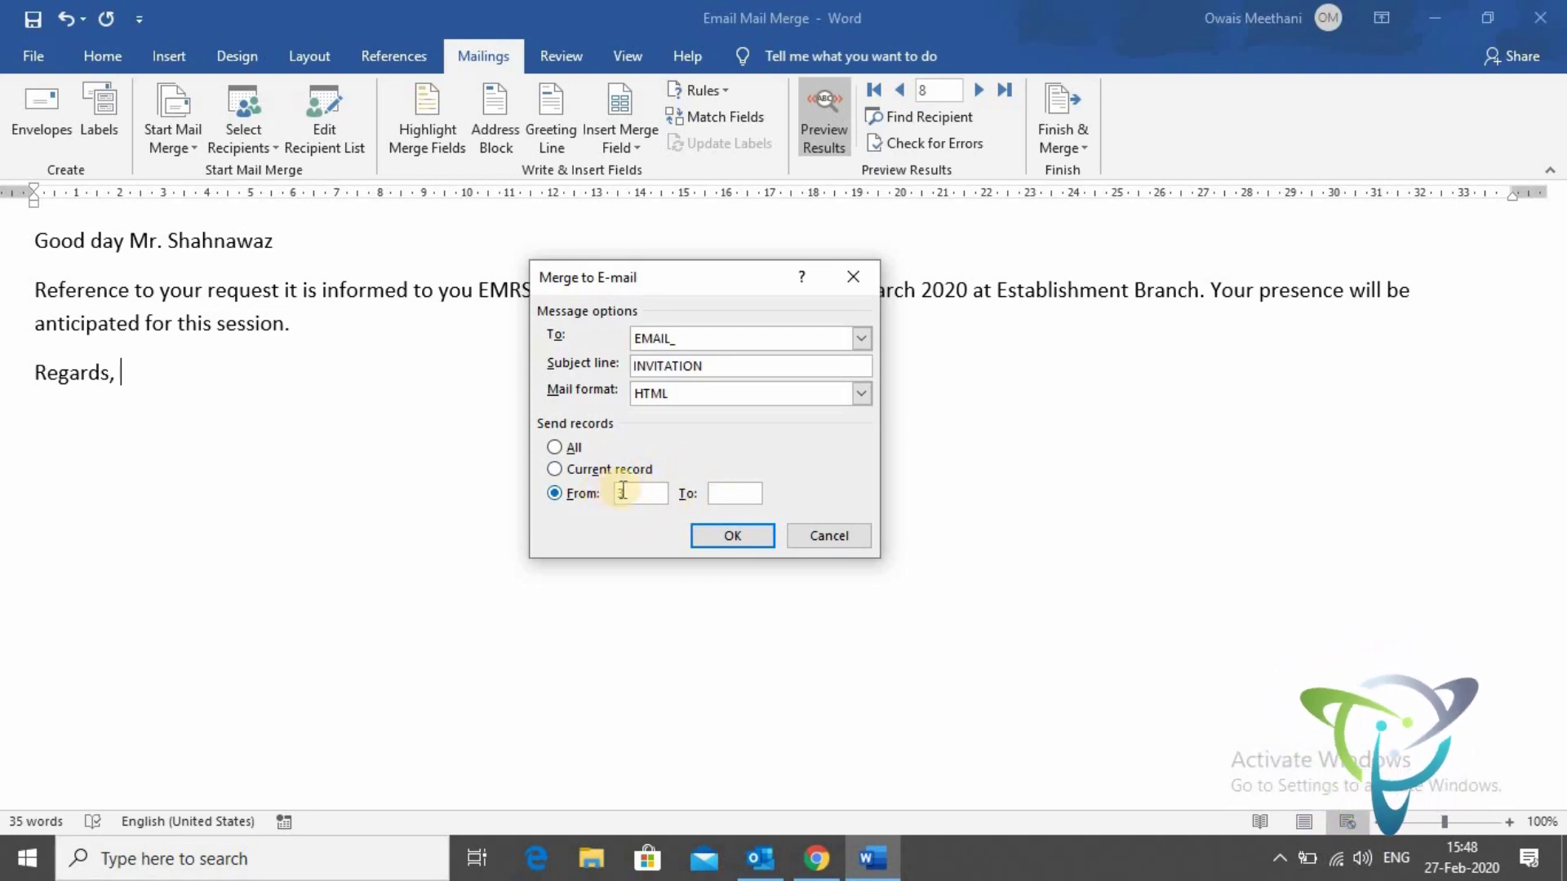
left_click(633, 492)
key("BackSpace")
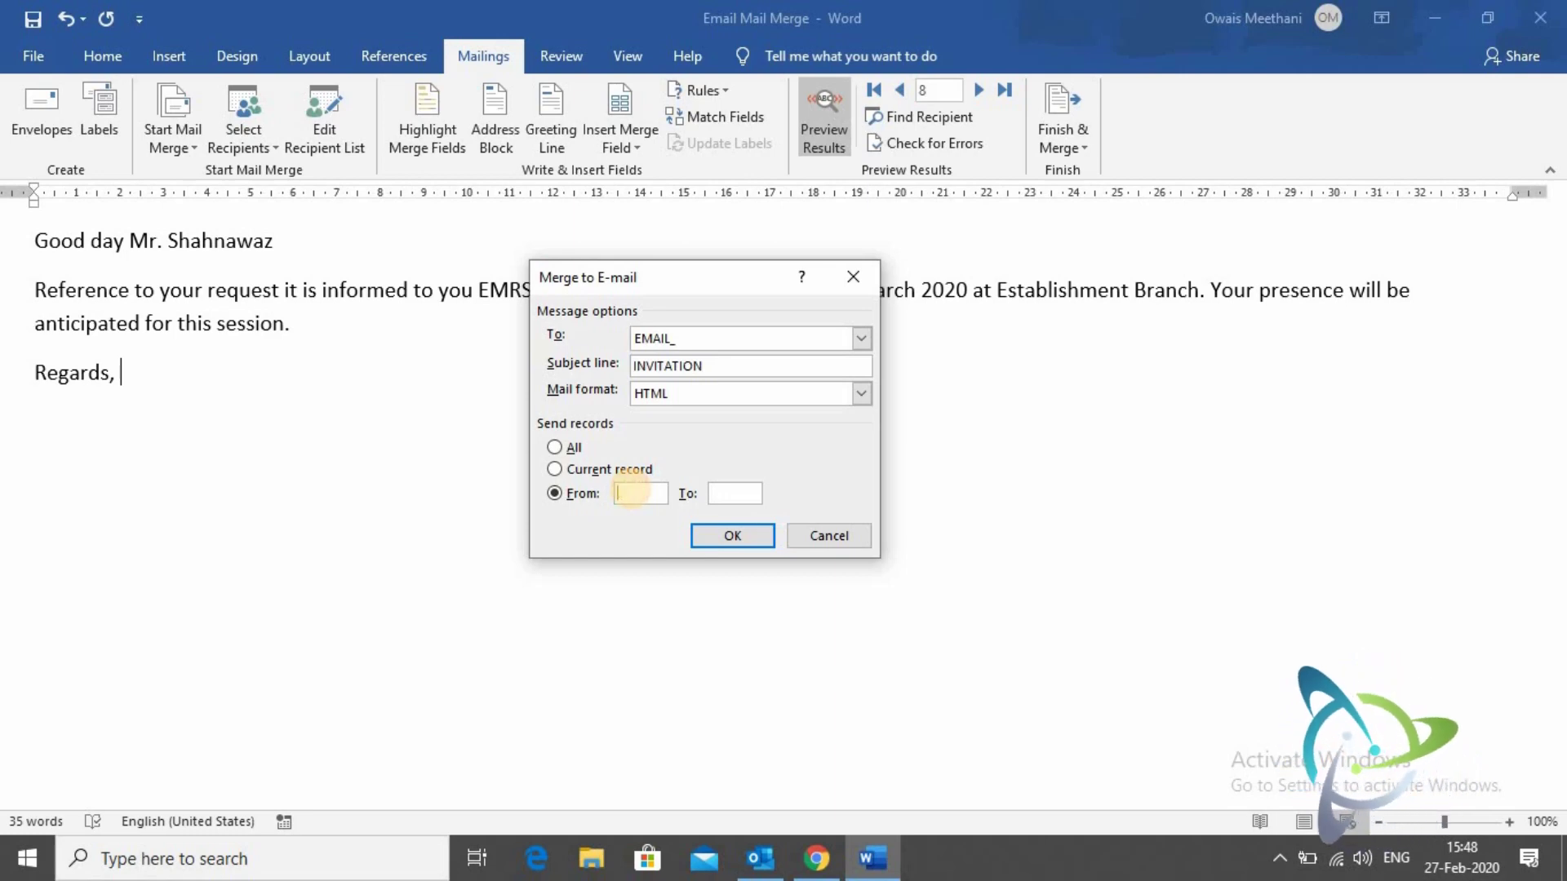
- Choose all records as the ones to send and run the merge to e-mail
left_click(556, 447)
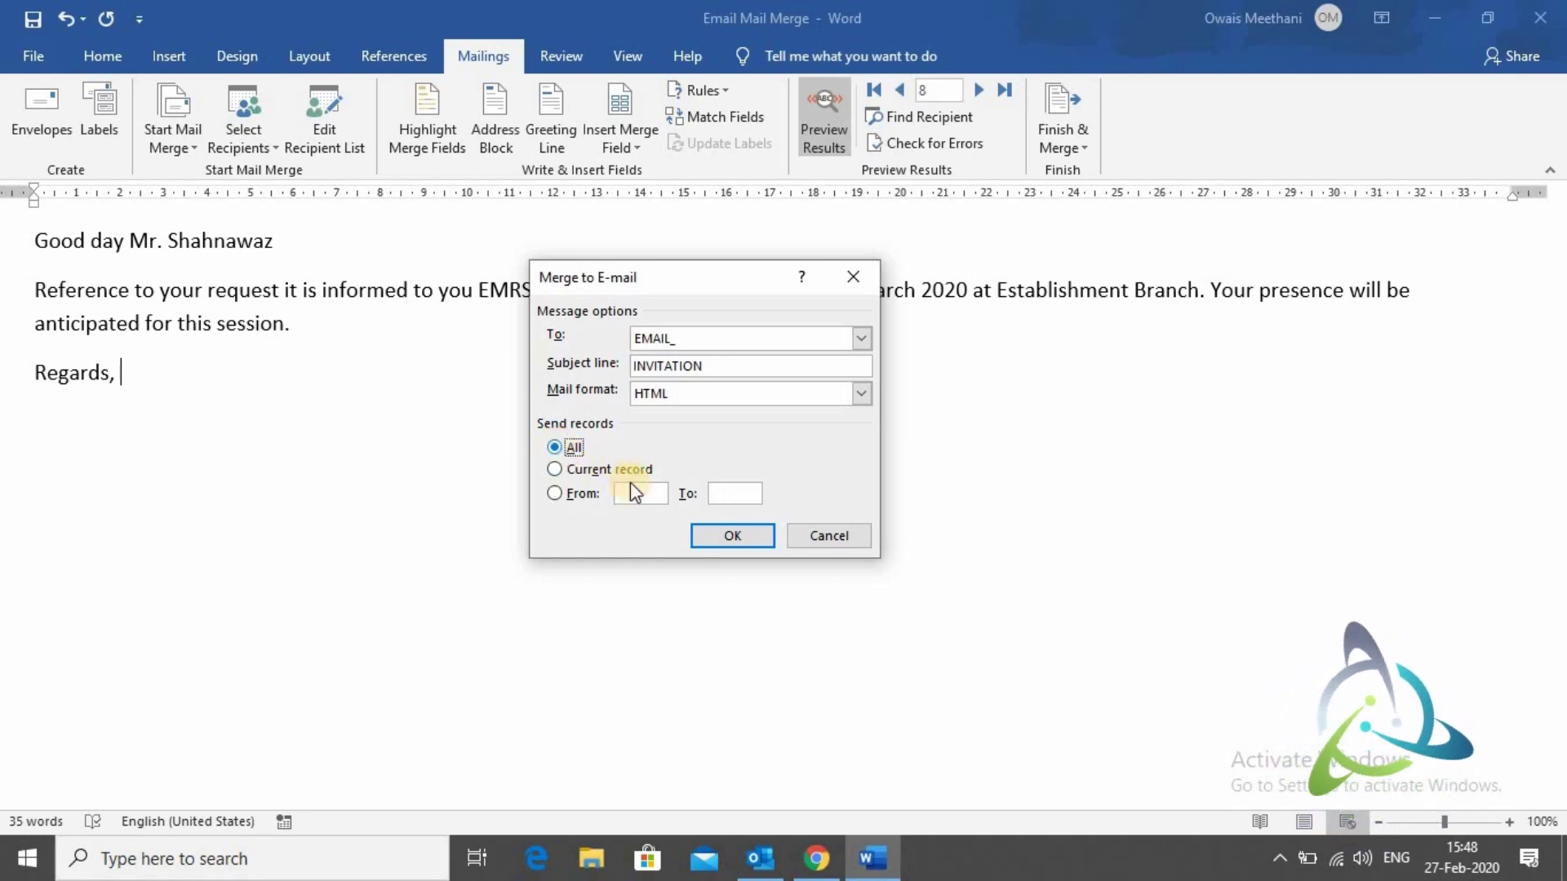
left_click(714, 532)
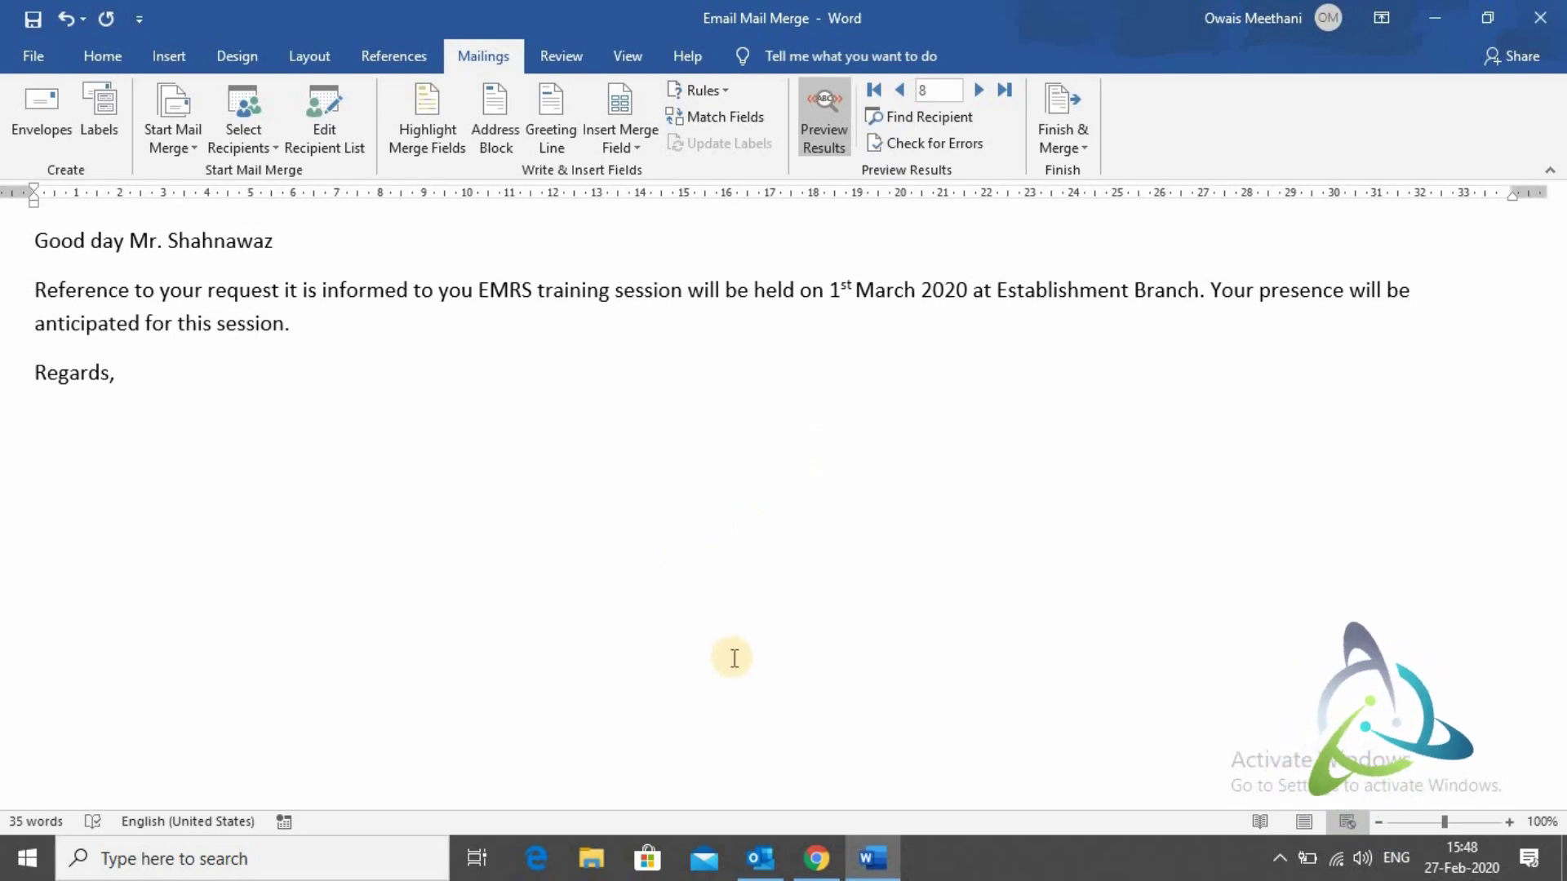
- Switch to Outlook to check the outgoing merged messages, going back to Word to review the letter's venue and name fields
left_click(761, 858)
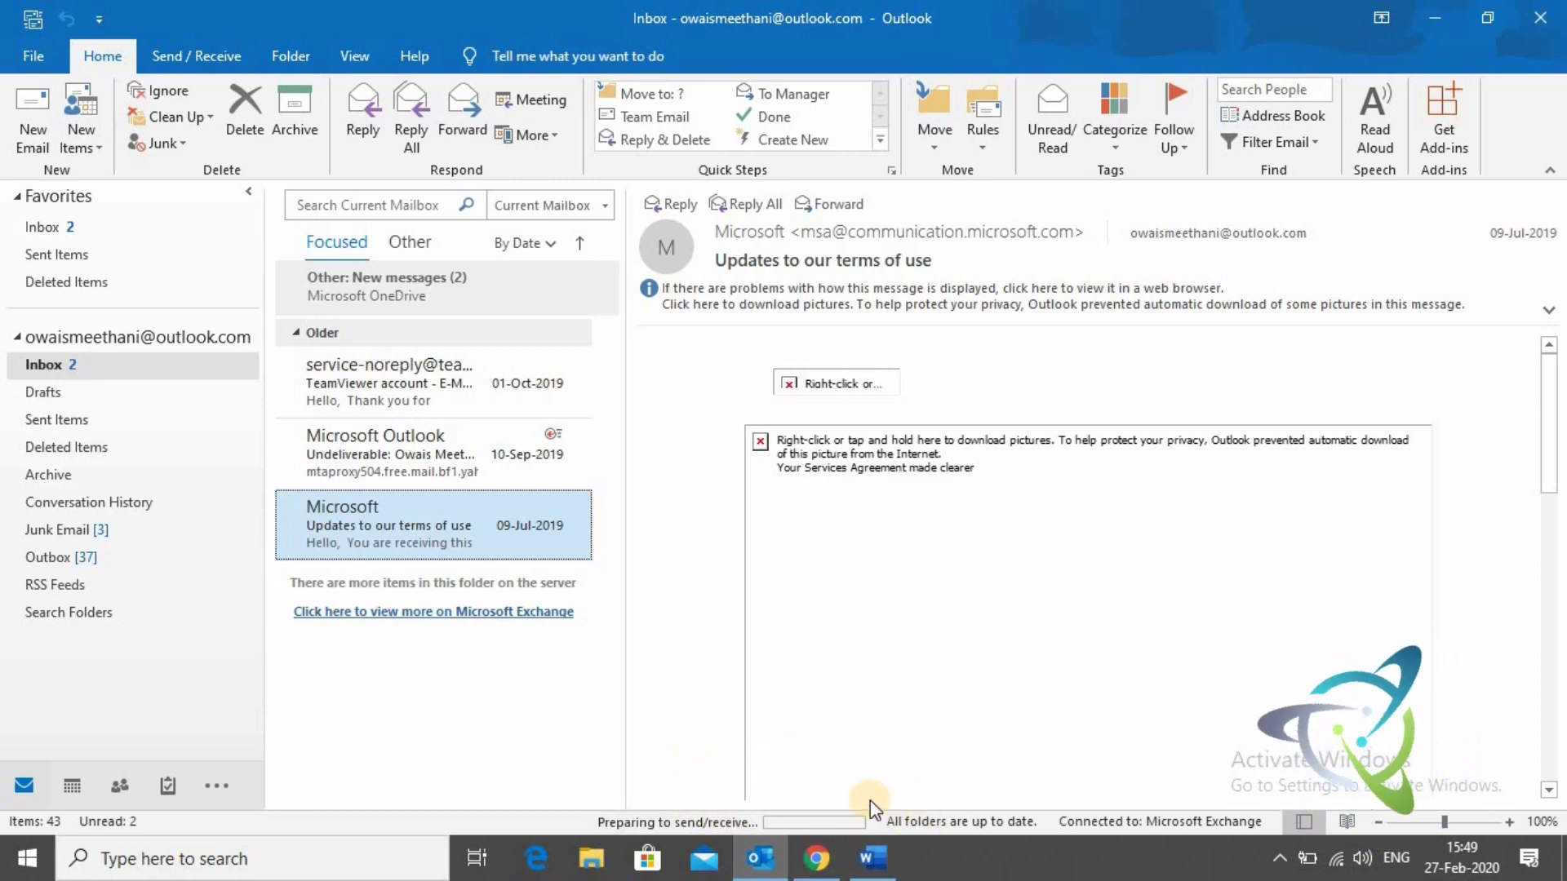
left_click(877, 861)
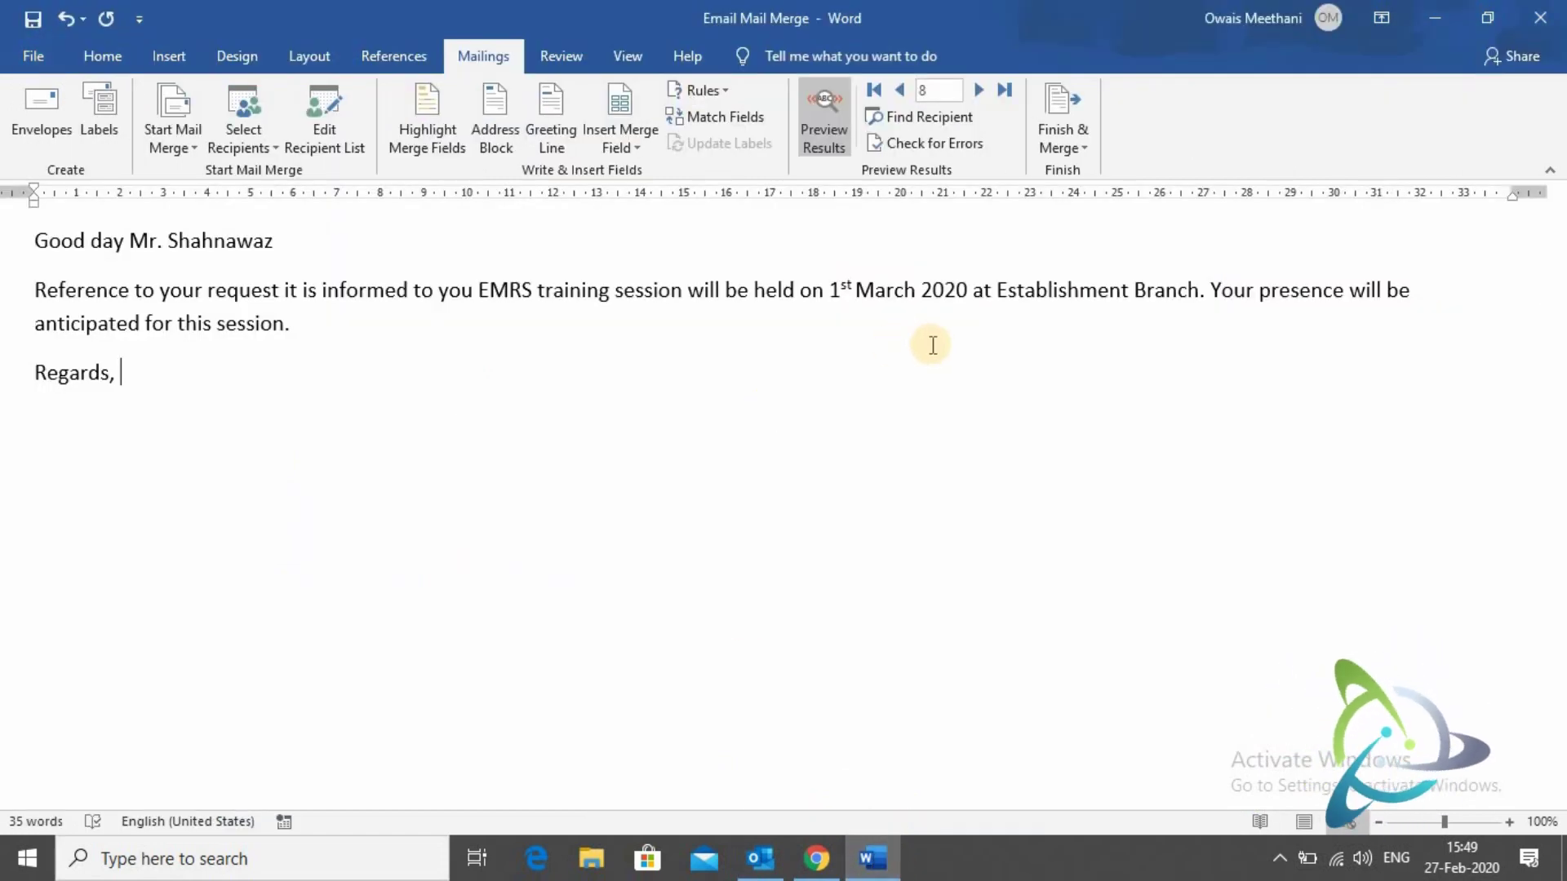
left_click(1001, 293)
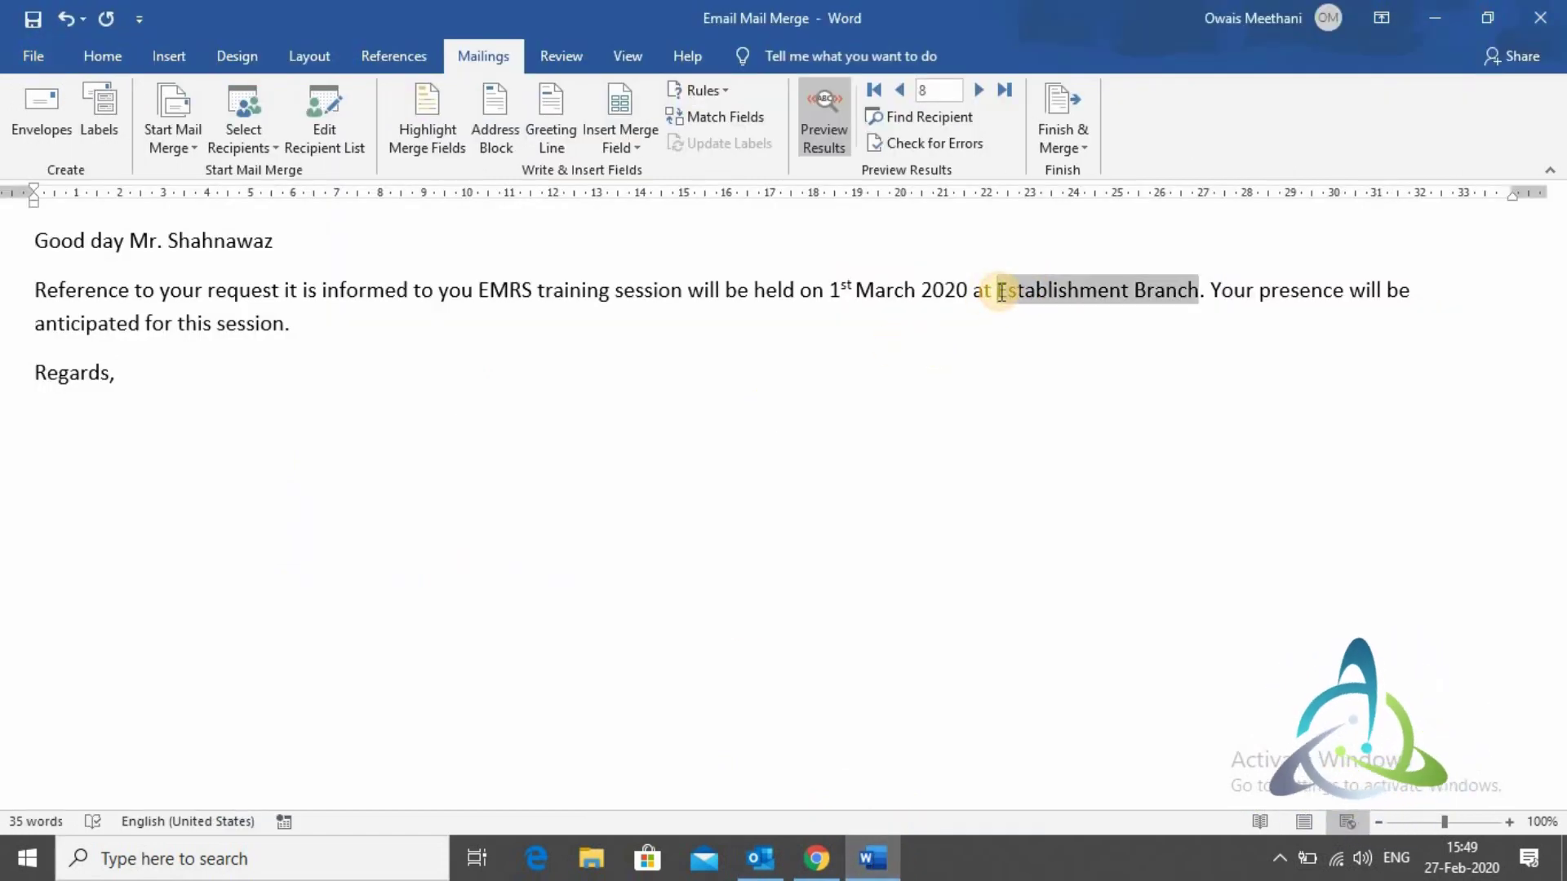
left_click(274, 244)
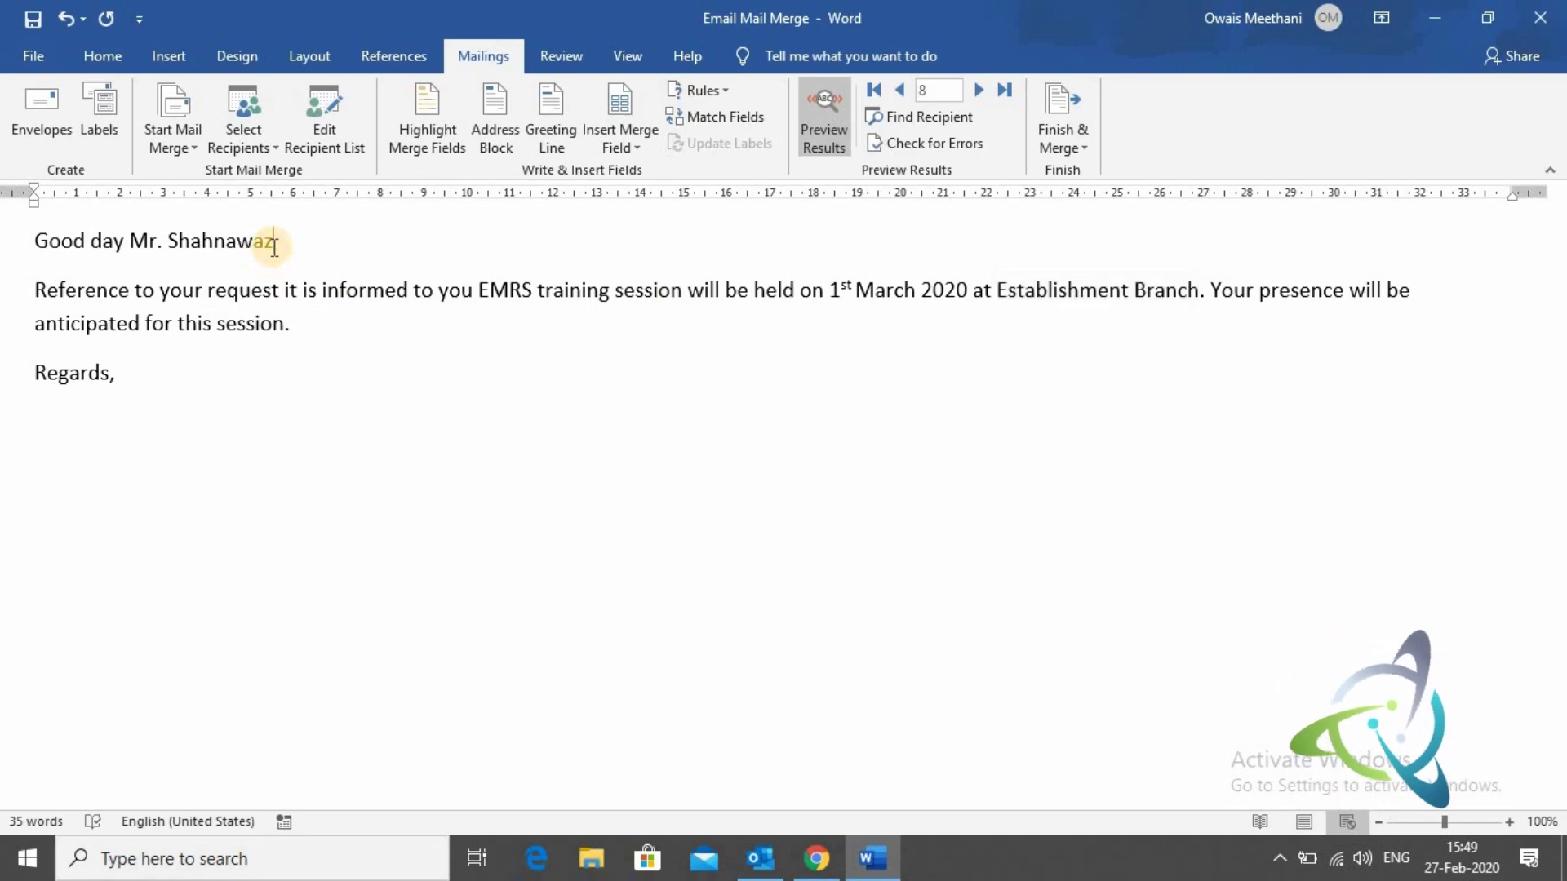
left_click(781, 866)
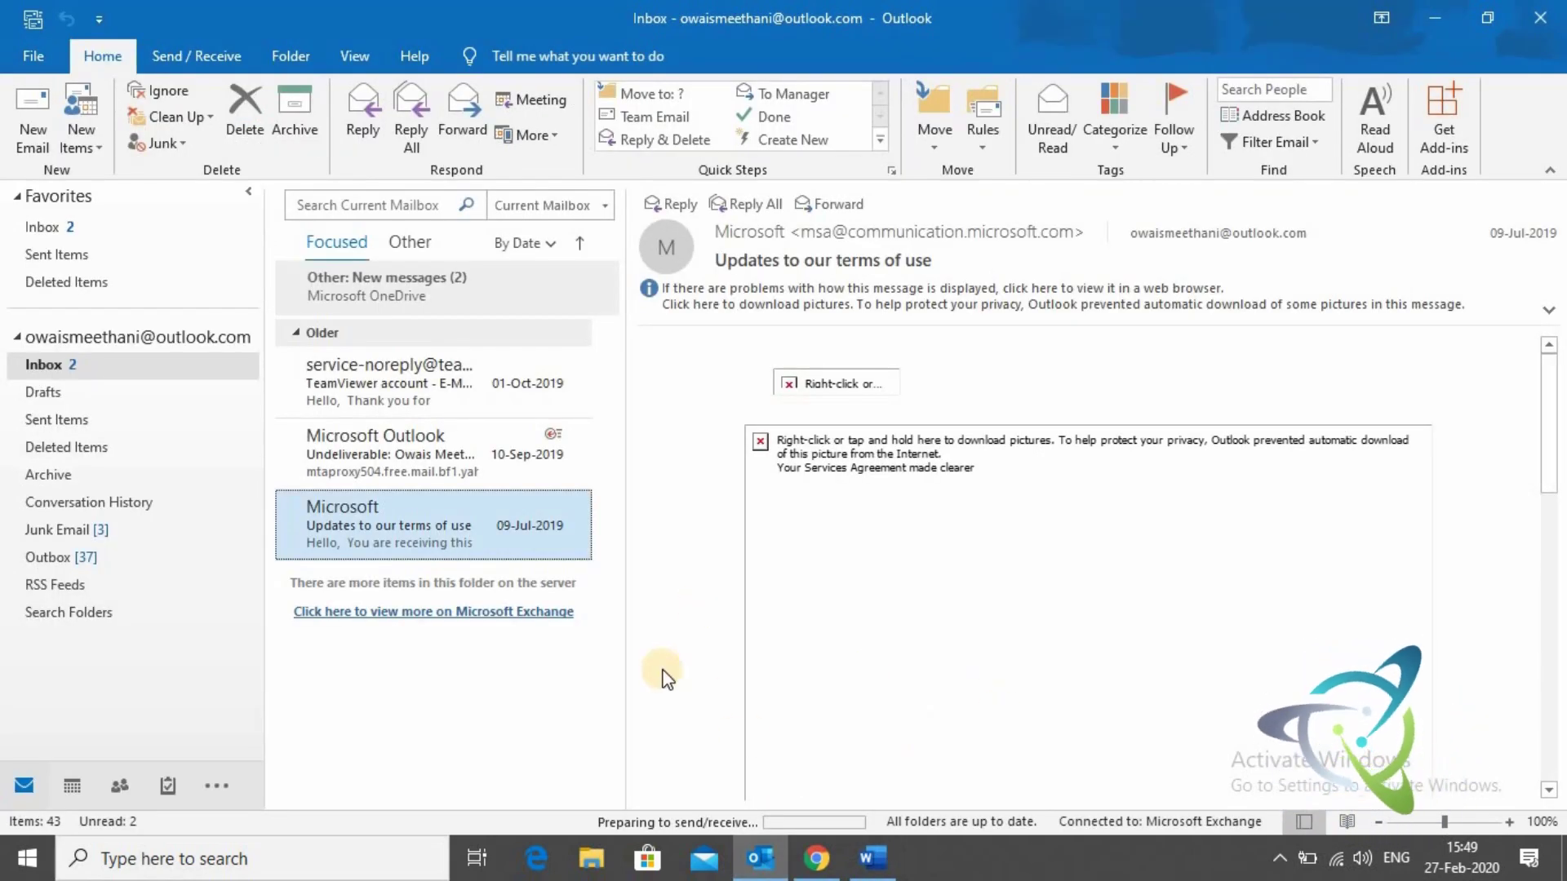